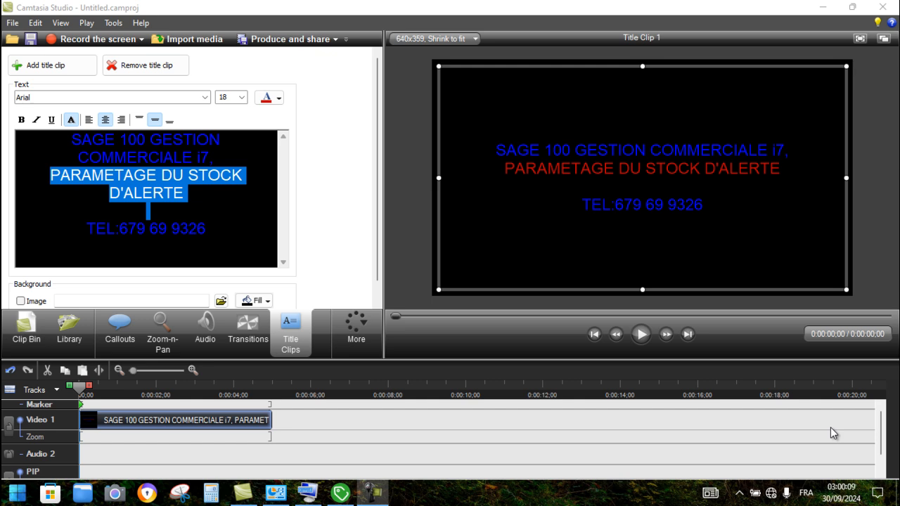
Switch to Sage 100 Gestion commerciale and open the company's document settings for free information on document lines (Lignes de document).
{"action": "left_click", "coordinate": [12, 23]}
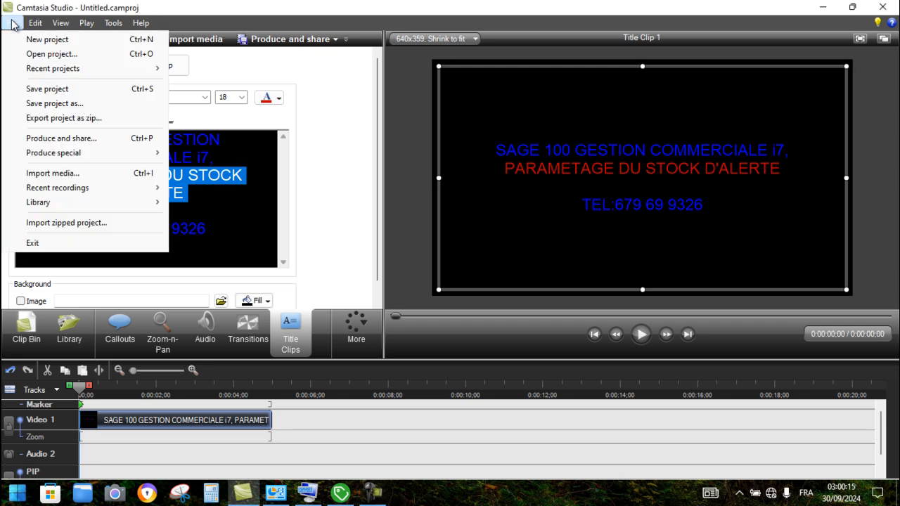
{"action": "left_click", "coordinate": [340, 494]}
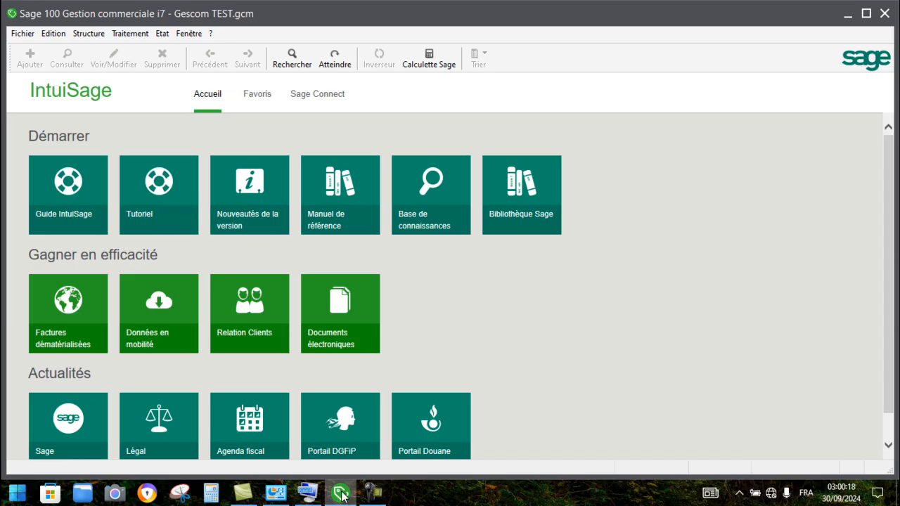
{"action": "left_click", "coordinate": [26, 33]}
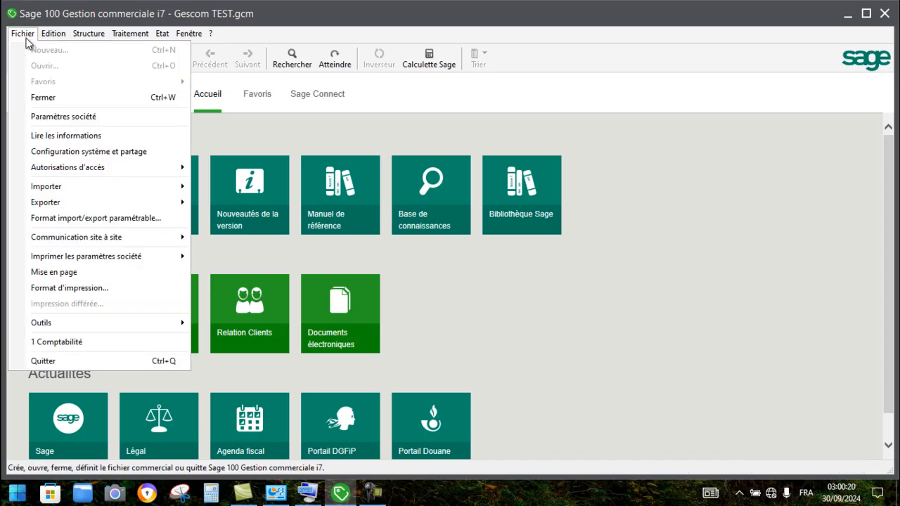
{"action": "left_click", "coordinate": [52, 116]}
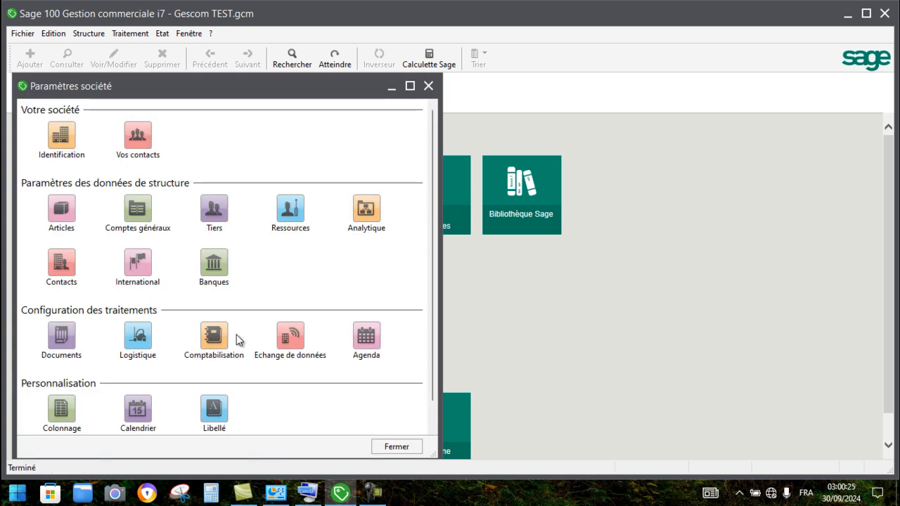
{"action": "left_click", "coordinate": [66, 339]}
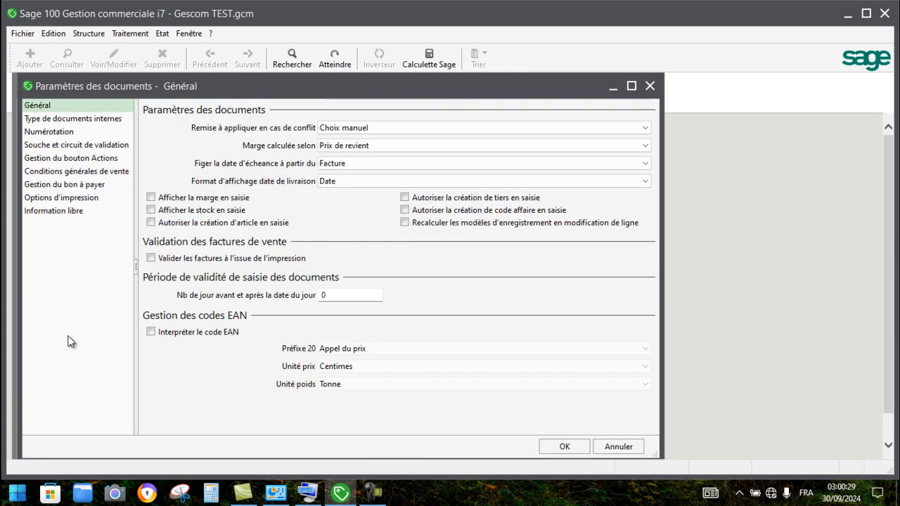
{"action": "left_click", "coordinate": [44, 212]}
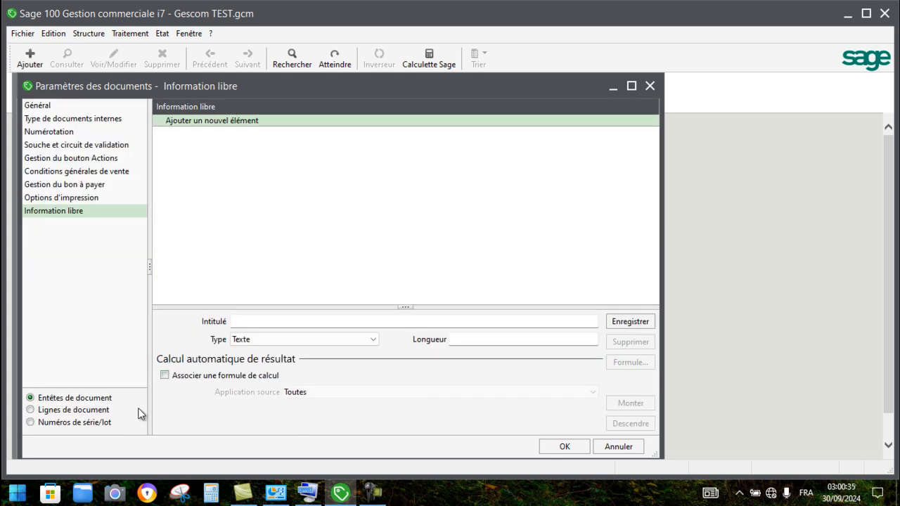
{"action": "left_click", "coordinate": [30, 410]}
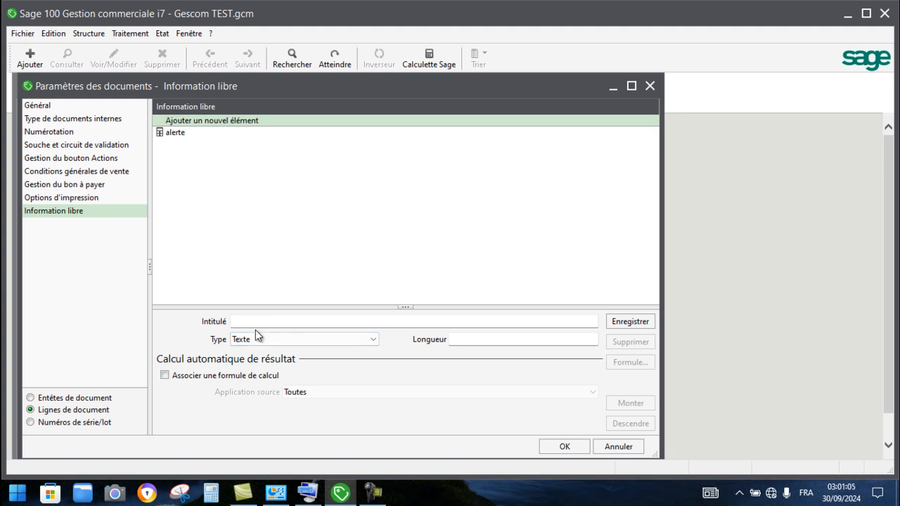
Delete the existing "alerte" free information from the document lines and accept the file reindexing.
{"action": "left_click", "coordinate": [192, 134]}
{"action": "right_click", "coordinate": [192, 133]}
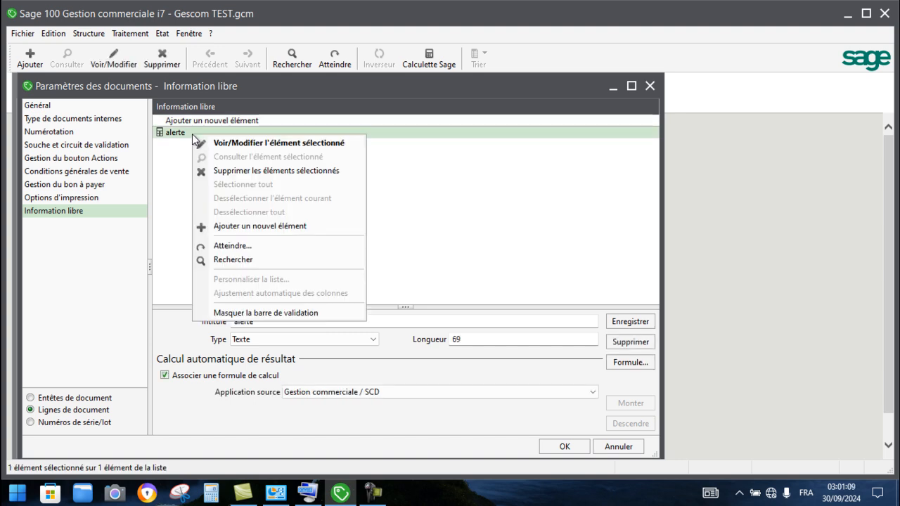
{"action": "left_click", "coordinate": [239, 171]}
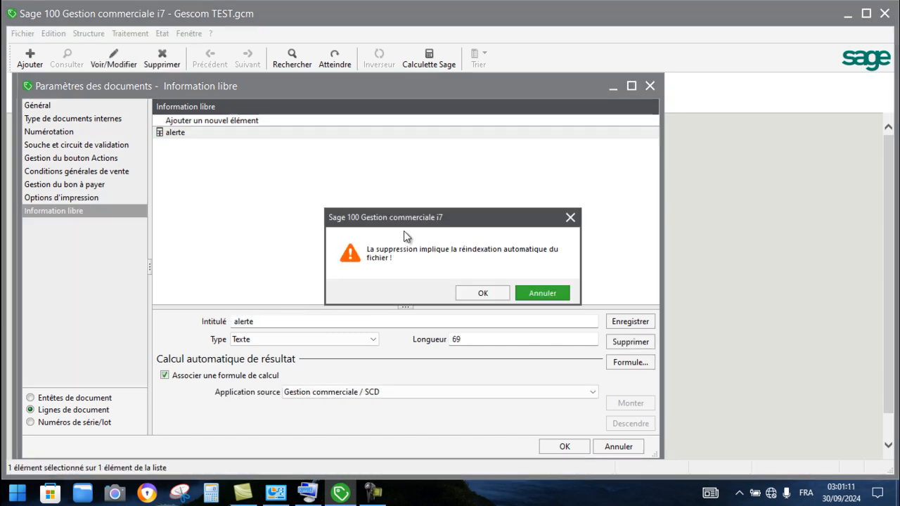
{"action": "left_click", "coordinate": [486, 295]}
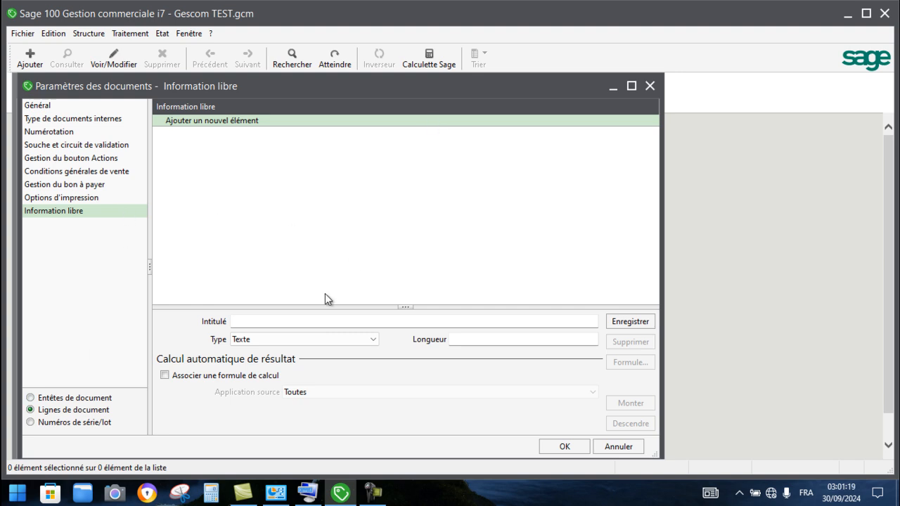
{"action": "left_click", "coordinate": [266, 320]}
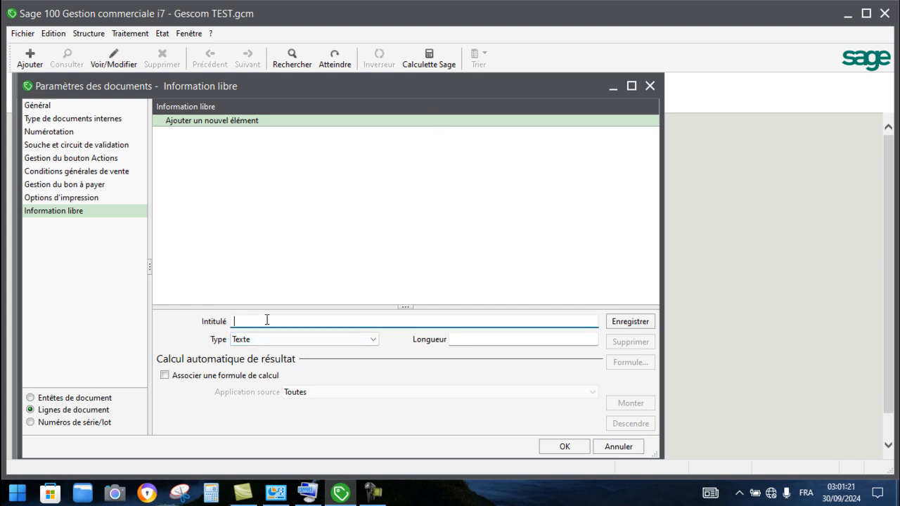
{"action": "type", "text": "Q"}
{"action": "key", "text": "BackSpace"}
{"action": "type", "text": "a"}
{"action": "key", "text": "BackSpace"}
{"action": "left_click", "coordinate": [374, 492]}
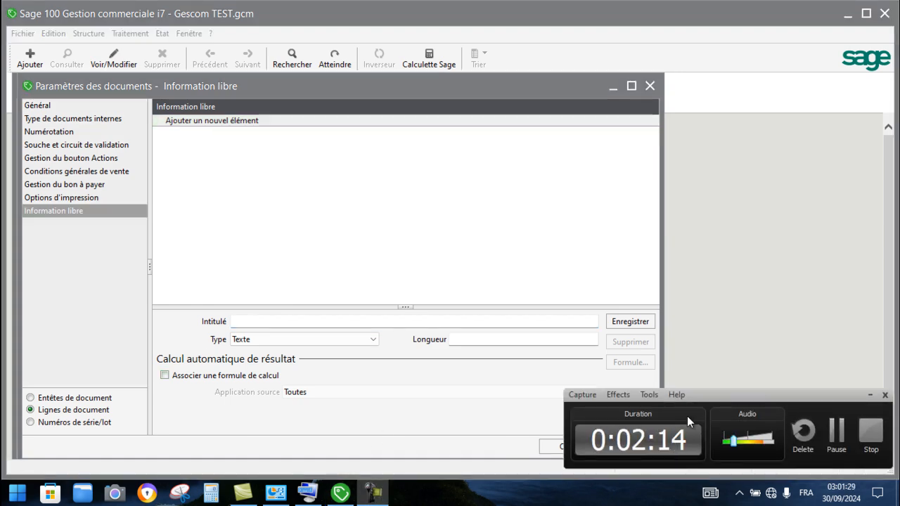
{"action": "left_click", "coordinate": [835, 447]}
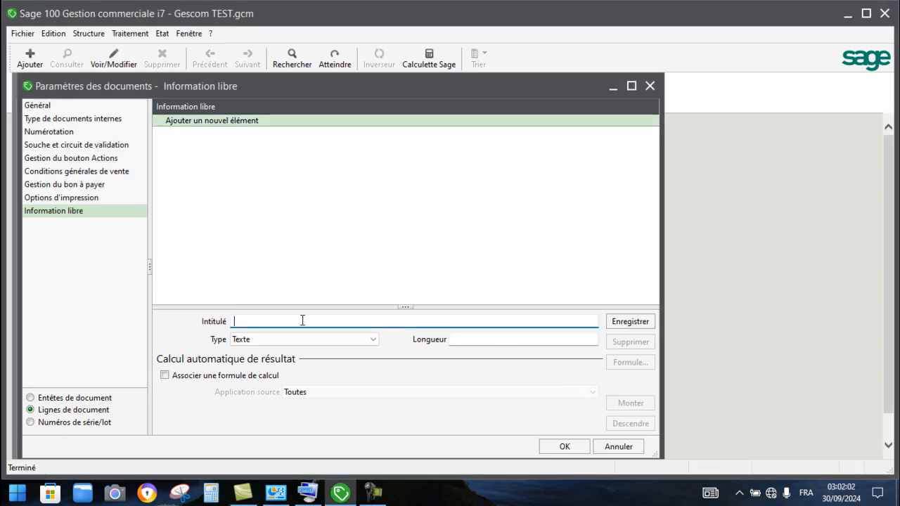
Title the new document-line free information ALERTE DE STOCK and choose Texte as its type.
{"action": "type", "text": "ALERTE"}
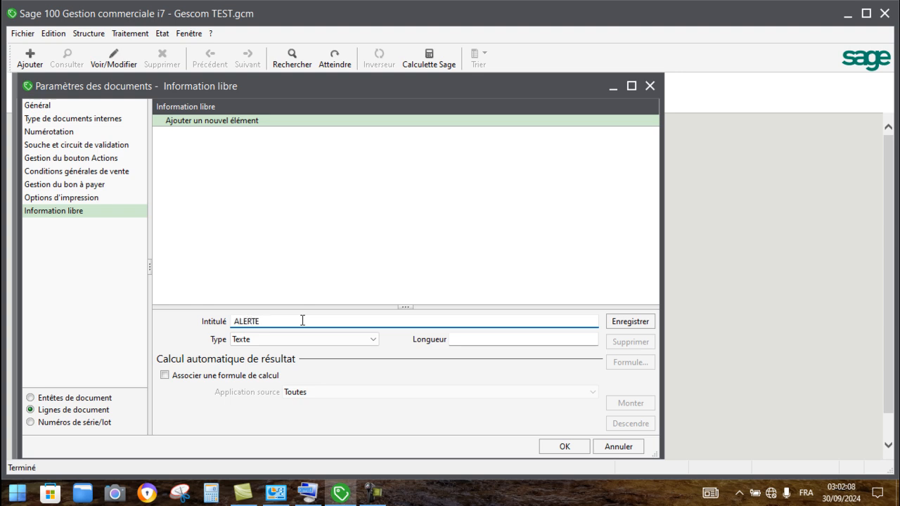
{"action": "left_click", "coordinate": [374, 341]}
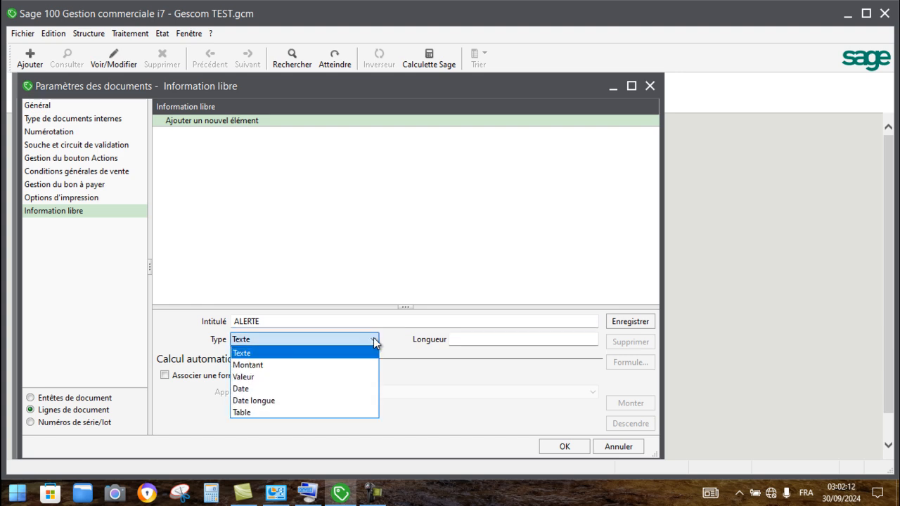
{"action": "left_click", "coordinate": [366, 351]}
{"action": "left_click", "coordinate": [466, 340]}
{"action": "left_click", "coordinate": [466, 340]}
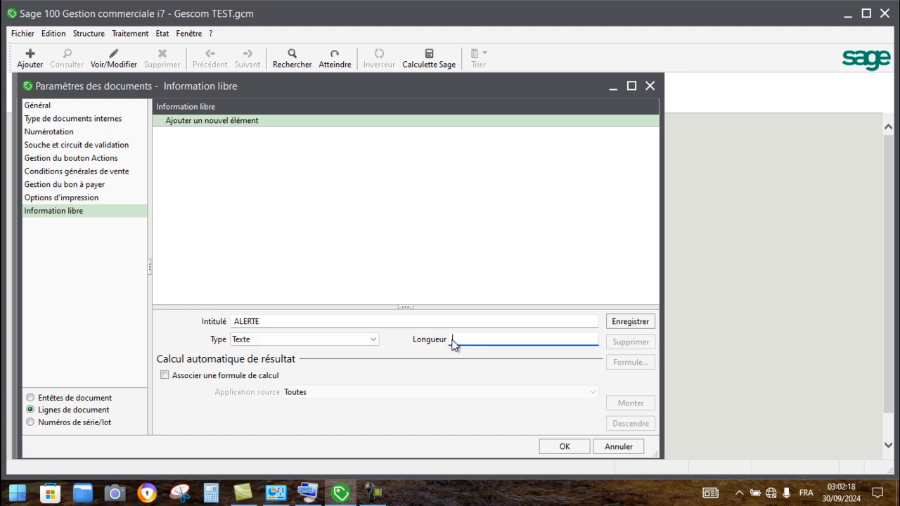
{"action": "left_click", "coordinate": [372, 343]}
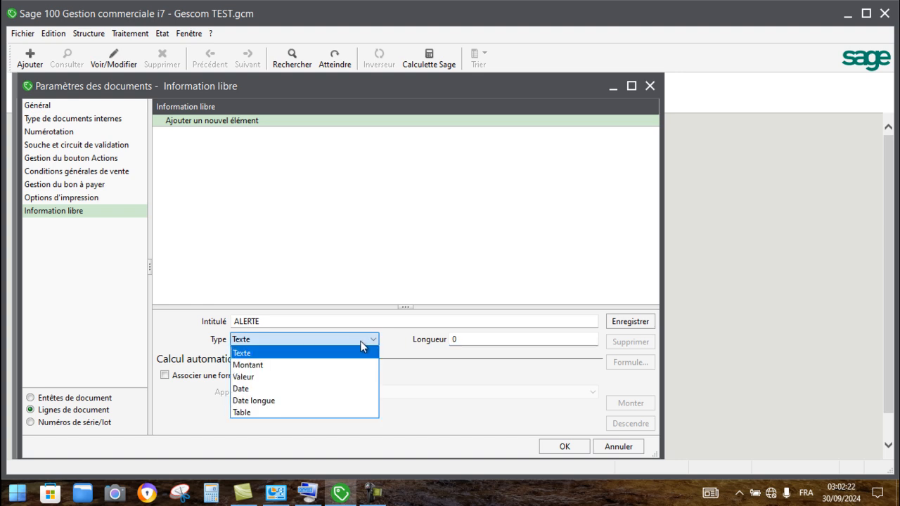
{"action": "left_click", "coordinate": [355, 342]}
{"action": "left_click", "coordinate": [265, 321]}
{"action": "type", "text": "D"}
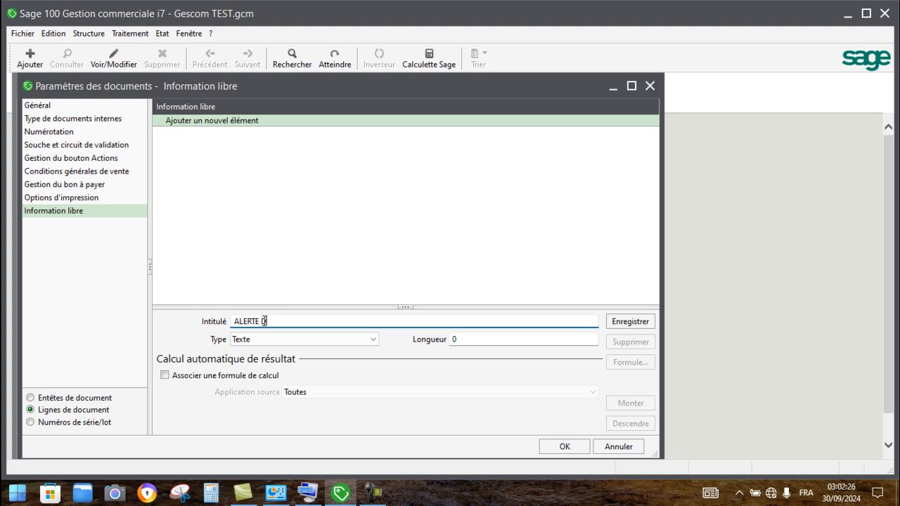
{"action": "type", "text": "E STOCK"}
Set the free information's length to 69 and associate a calculation formula with Gestion commerciale / SCD as its source application.
{"action": "left_click", "coordinate": [481, 336]}
{"action": "key", "text": "BackSpace"}
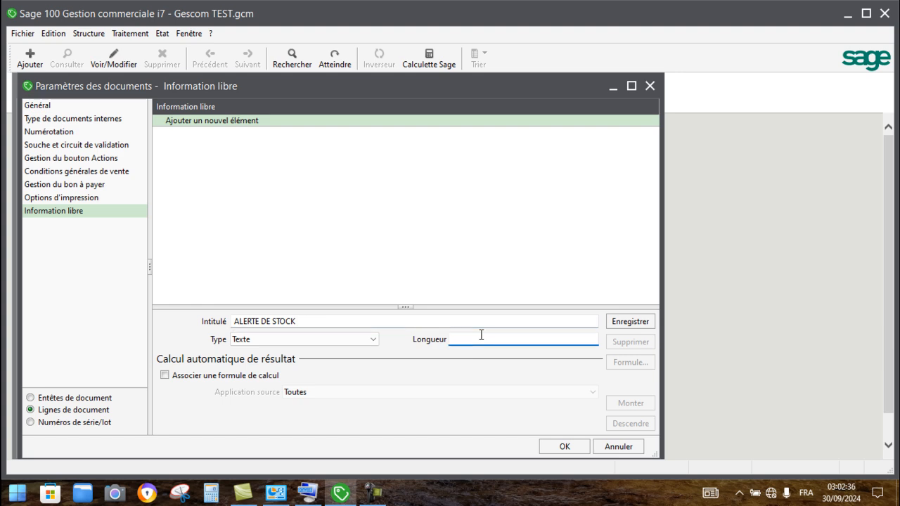
{"action": "type", "text": "69"}
{"action": "left_click", "coordinate": [164, 375]}
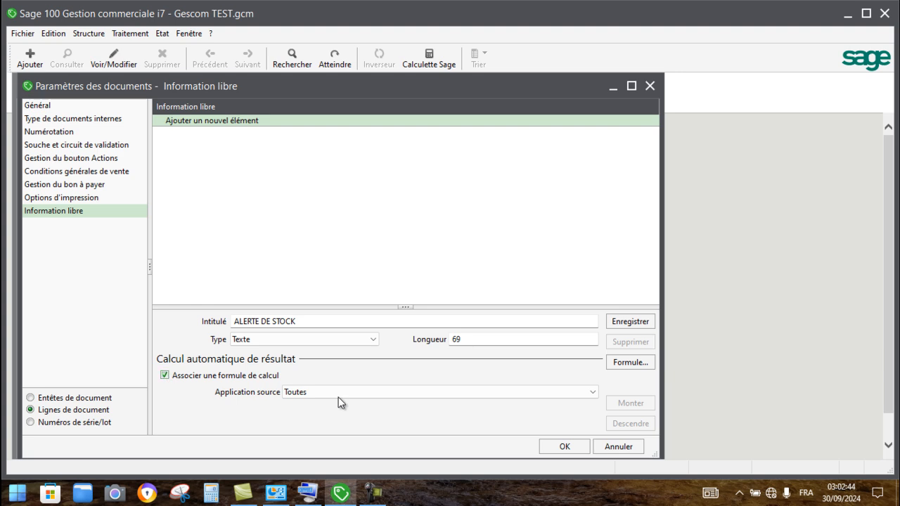
{"action": "left_click", "coordinate": [595, 392]}
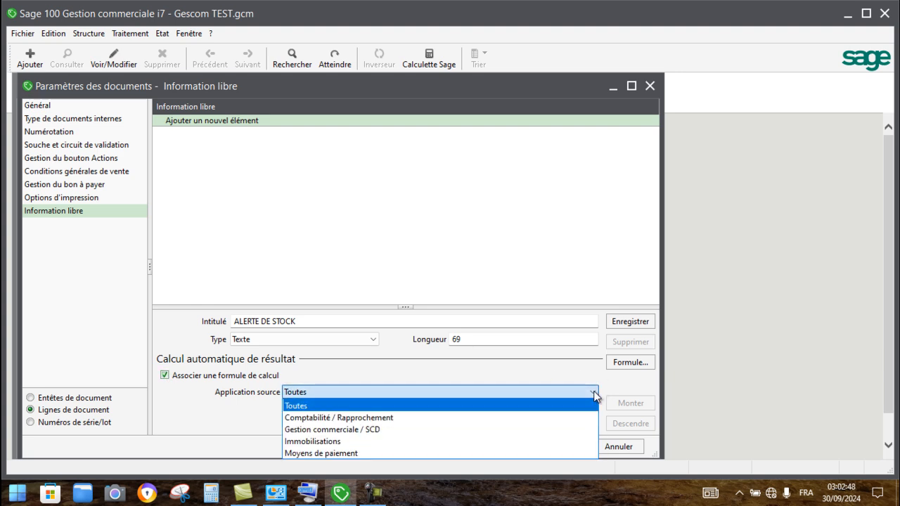
{"action": "left_click", "coordinate": [485, 437]}
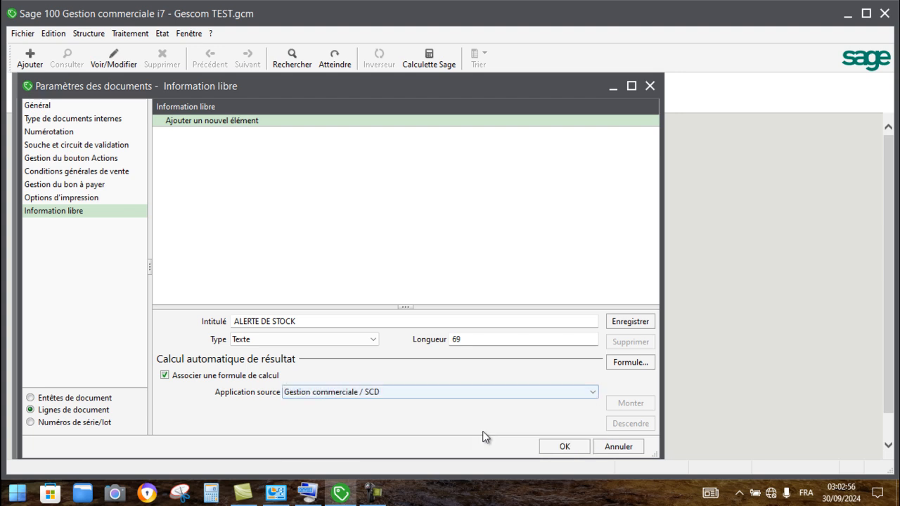
Open the formula editor for ALERTE DE STOCK and insert the Si instruction.
{"action": "left_click", "coordinate": [637, 362]}
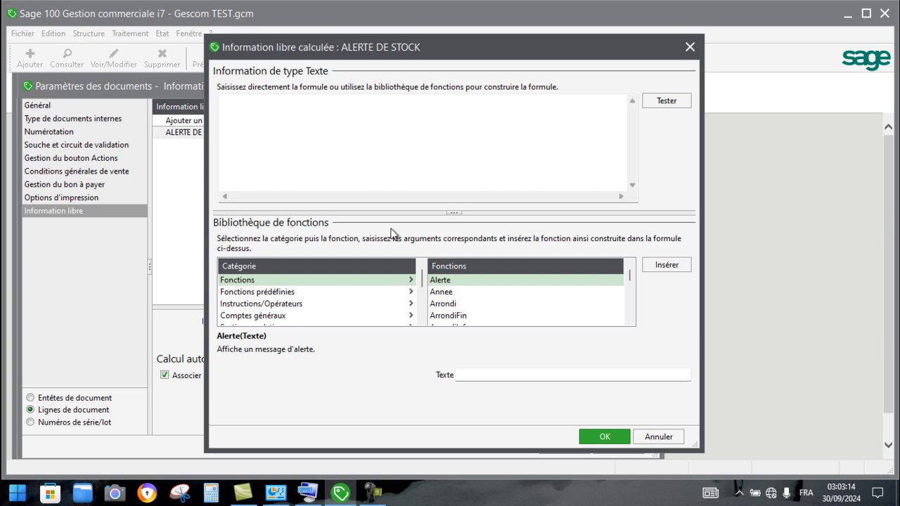
{"action": "left_click", "coordinate": [287, 304]}
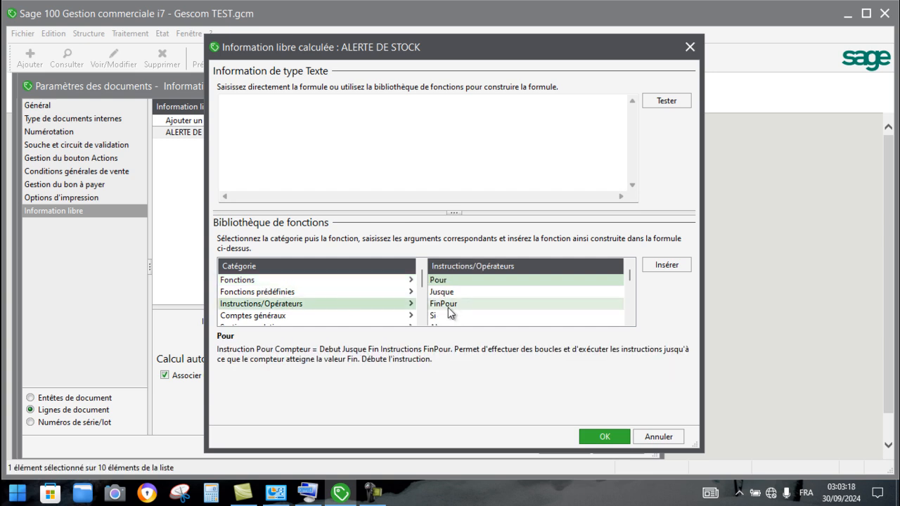
{"action": "left_click", "coordinate": [438, 316]}
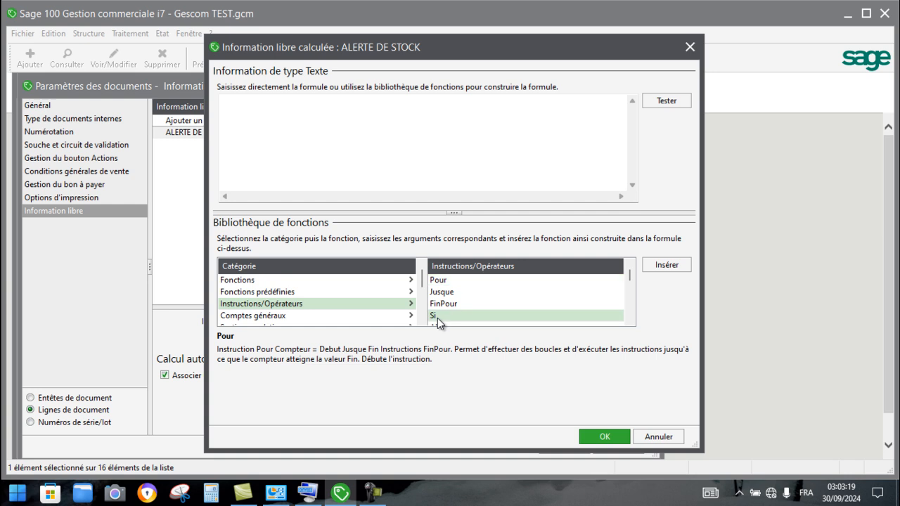
{"action": "left_click", "coordinate": [659, 266]}
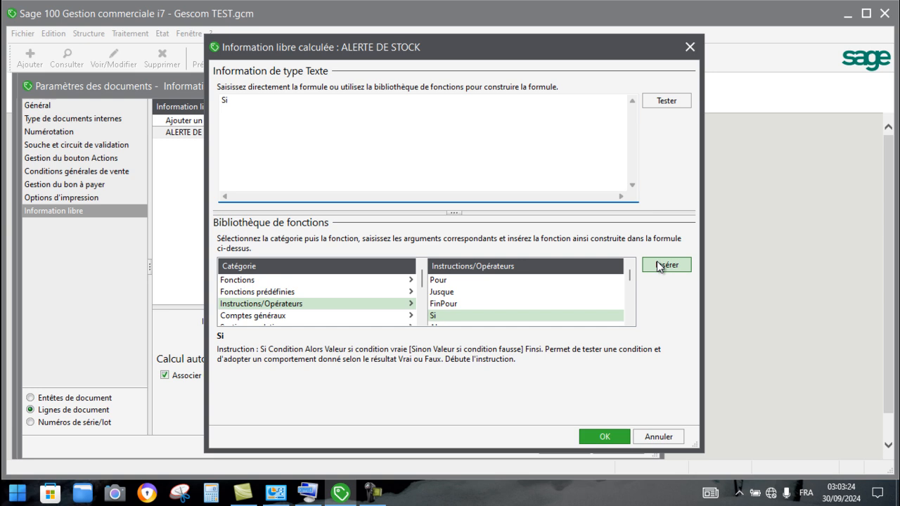
Add the article's real stock (Stock réel) from the Articles functions to the formula after Si.
{"action": "left_click", "coordinate": [422, 320]}
{"action": "left_click", "coordinate": [422, 320]}
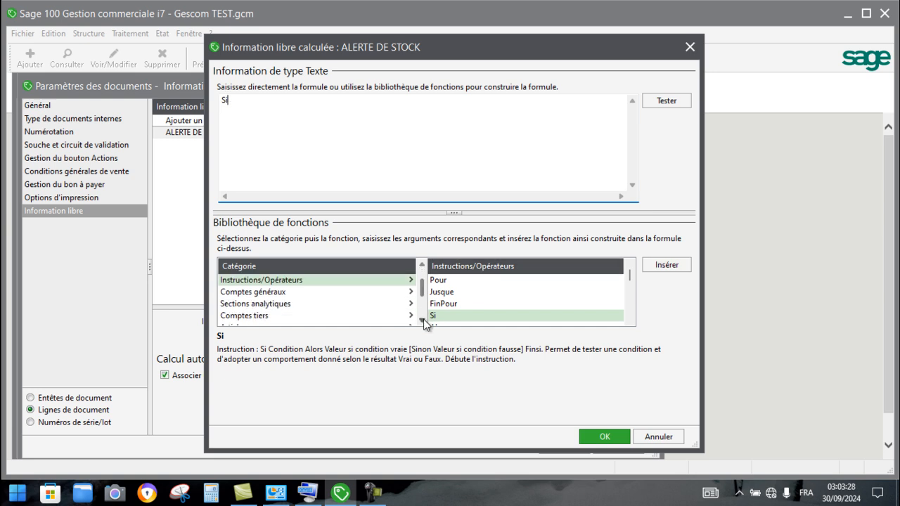
{"action": "left_click", "coordinate": [422, 320]}
{"action": "left_click", "coordinate": [422, 320]}
{"action": "left_click", "coordinate": [422, 320]}
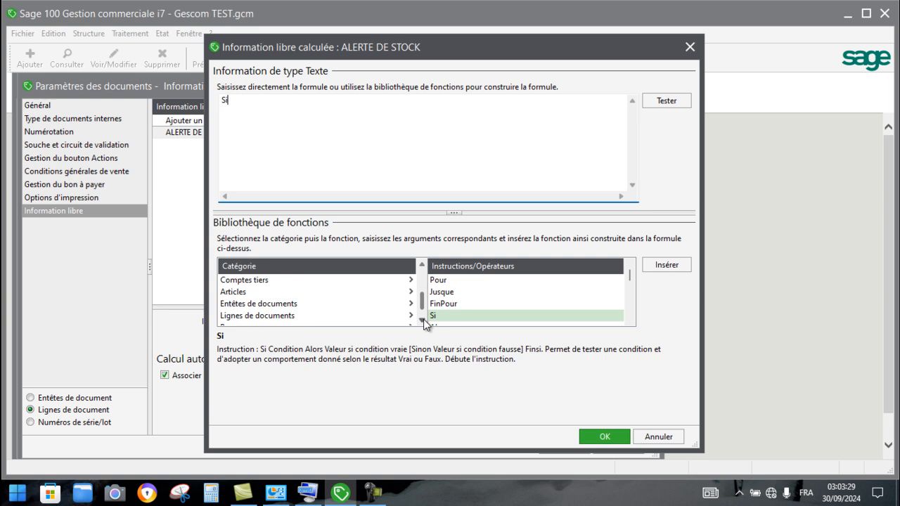
{"action": "left_click", "coordinate": [349, 290]}
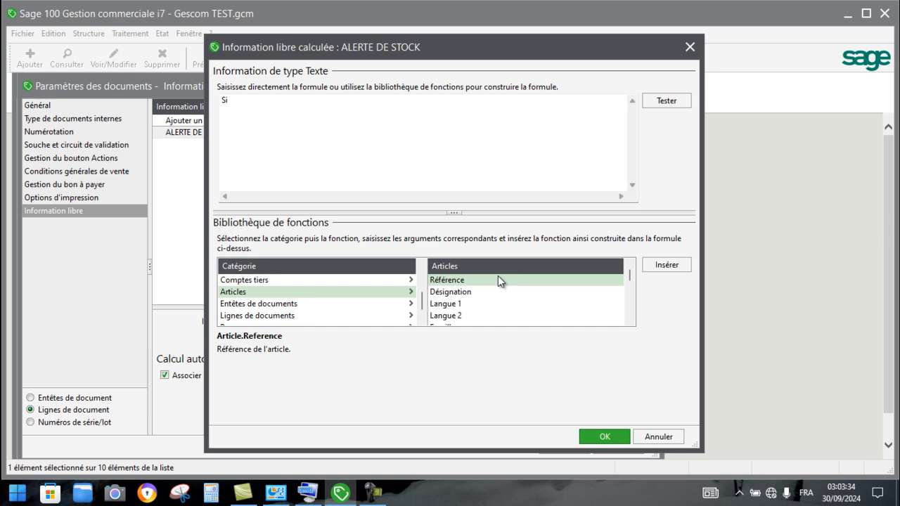
{"action": "left_click", "coordinate": [630, 322]}
{"action": "left_click", "coordinate": [630, 321]}
{"action": "left_click", "coordinate": [630, 321]}
{"action": "left_click", "coordinate": [629, 321]}
{"action": "left_click", "coordinate": [630, 321]}
{"action": "double_click", "coordinate": [629, 322]}
{"action": "left_click", "coordinate": [629, 321]}
{"action": "double_click", "coordinate": [630, 322]}
{"action": "double_click", "coordinate": [629, 322]}
{"action": "left_click", "coordinate": [629, 322]}
{"action": "double_click", "coordinate": [629, 321]}
{"action": "left_click", "coordinate": [630, 322]}
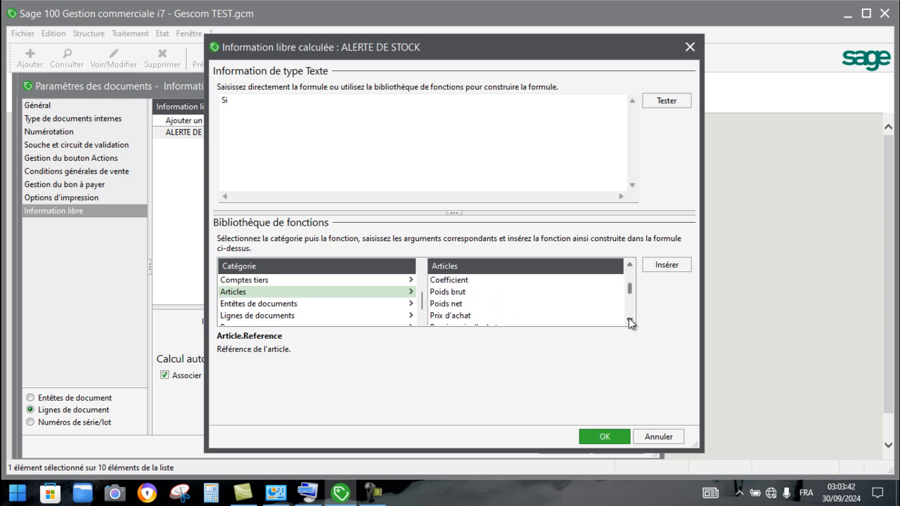
{"action": "double_click", "coordinate": [630, 321]}
{"action": "left_click", "coordinate": [630, 322]}
{"action": "left_click", "coordinate": [629, 322]}
{"action": "double_click", "coordinate": [629, 322]}
{"action": "left_click", "coordinate": [630, 322]}
{"action": "left_click", "coordinate": [630, 321]}
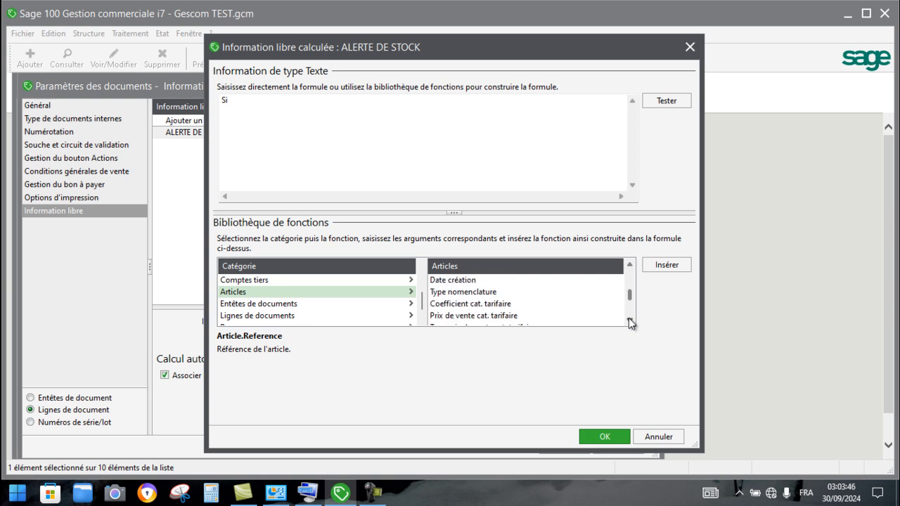
{"action": "left_click", "coordinate": [629, 321]}
{"action": "left_click", "coordinate": [630, 321]}
{"action": "left_click", "coordinate": [630, 322]}
{"action": "left_click", "coordinate": [630, 321]}
{"action": "double_click", "coordinate": [629, 322]}
{"action": "left_click", "coordinate": [629, 322]}
{"action": "left_click", "coordinate": [630, 322]}
{"action": "left_click", "coordinate": [629, 321]}
{"action": "double_click", "coordinate": [629, 321]}
{"action": "double_click", "coordinate": [630, 321]}
{"action": "left_click", "coordinate": [630, 322]}
{"action": "double_click", "coordinate": [629, 321]}
{"action": "left_click", "coordinate": [630, 322]}
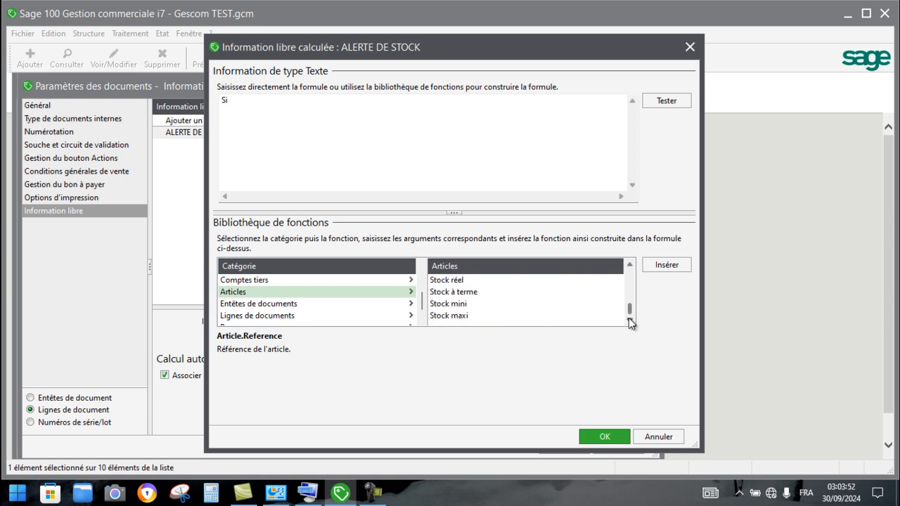
{"action": "left_click", "coordinate": [527, 279]}
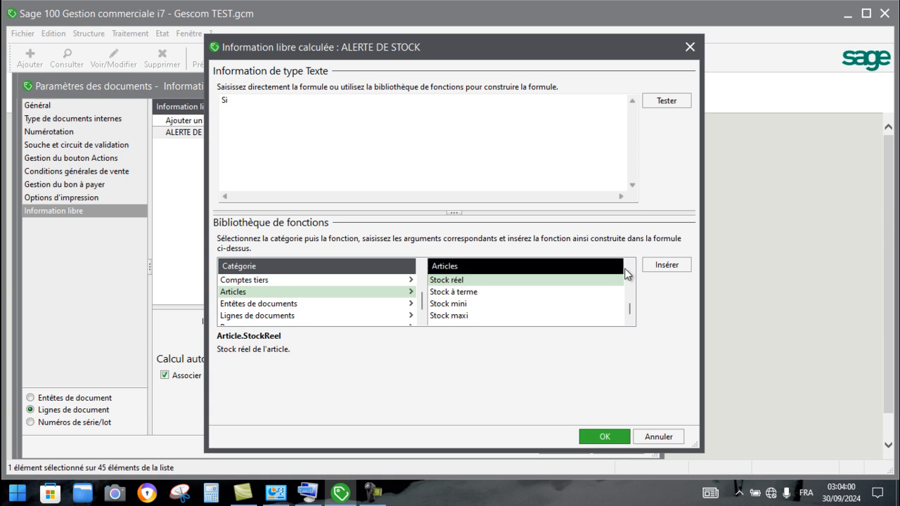
{"action": "left_click", "coordinate": [673, 265]}
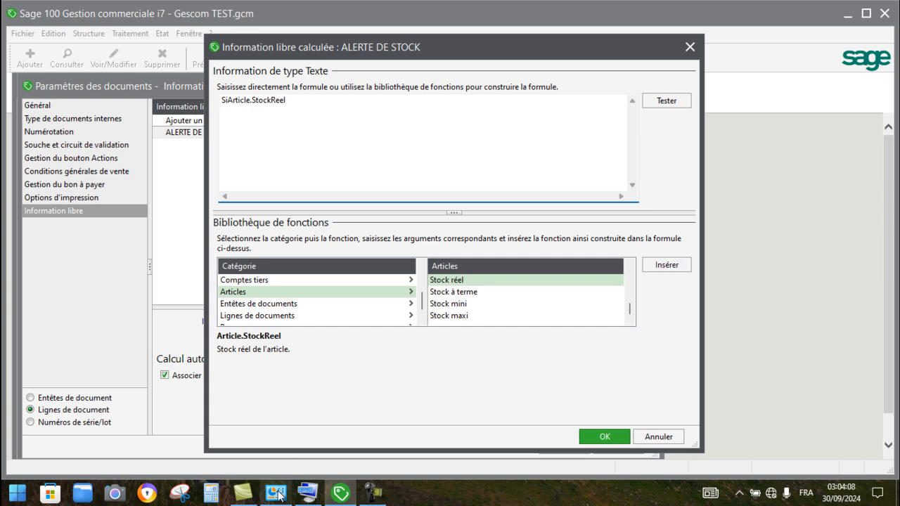
Append a minus operator after Article.StockReel in the ALERTE DE STOCK formula.
{"action": "left_click", "coordinate": [307, 492]}
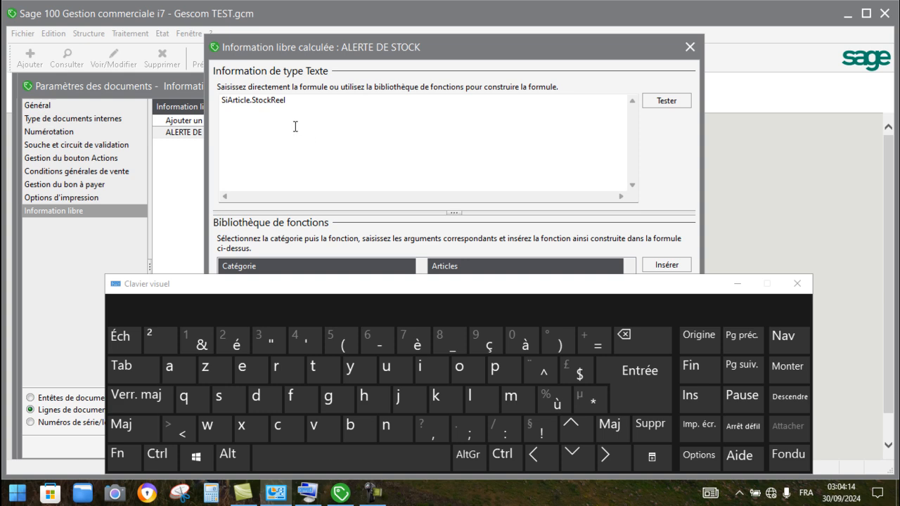
{"action": "left_click", "coordinate": [293, 101]}
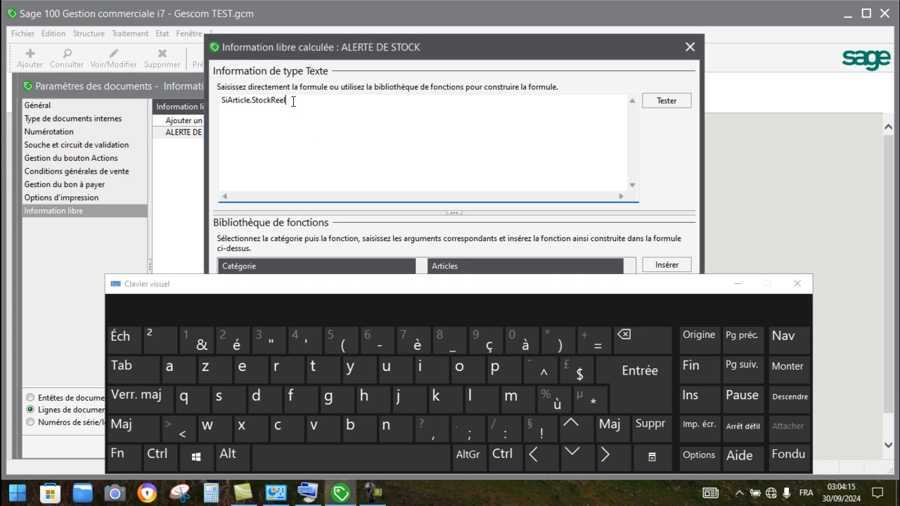
{"action": "left_click", "coordinate": [373, 340]}
{"action": "left_click", "coordinate": [737, 283]}
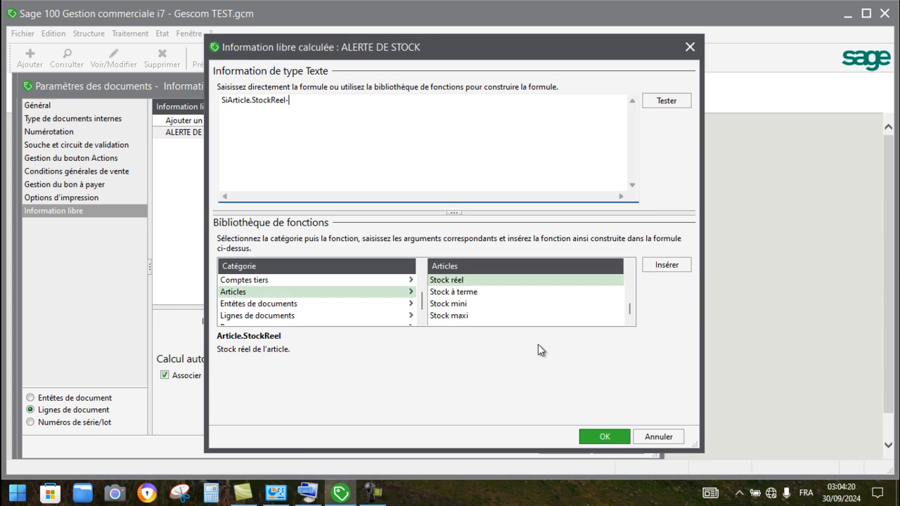
Insert the line quantity (Quantité) from the Lignes de documents functions after the minus sign.
{"action": "left_click", "coordinate": [422, 317]}
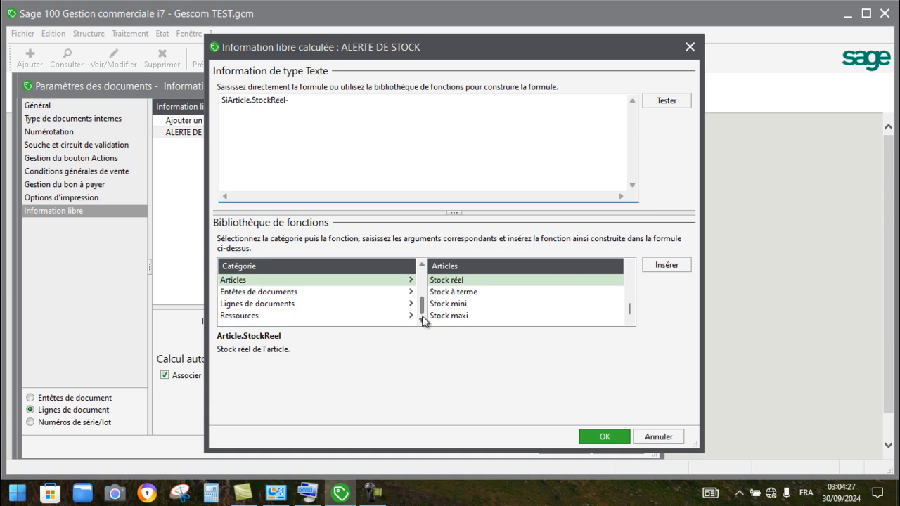
{"action": "left_click", "coordinate": [389, 301]}
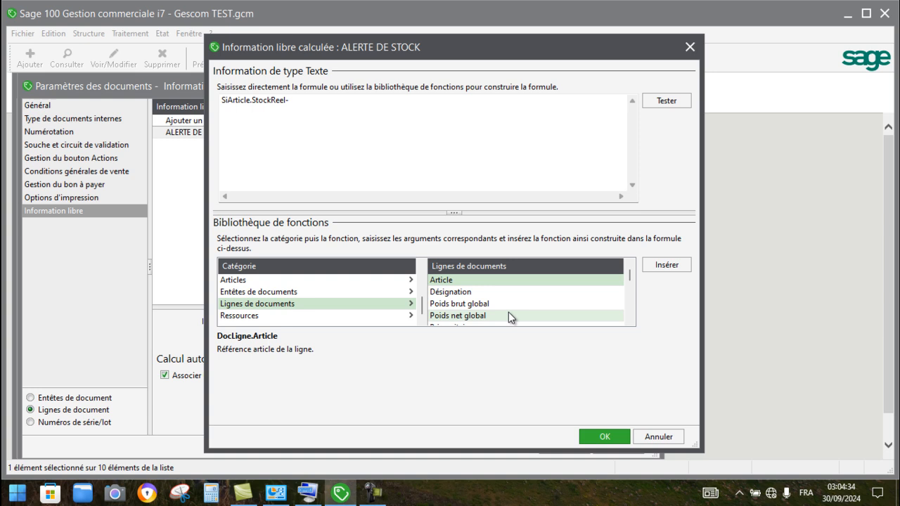
{"action": "left_click", "coordinate": [630, 318]}
{"action": "left_click", "coordinate": [630, 318]}
{"action": "left_click", "coordinate": [630, 318]}
{"action": "left_click", "coordinate": [630, 317]}
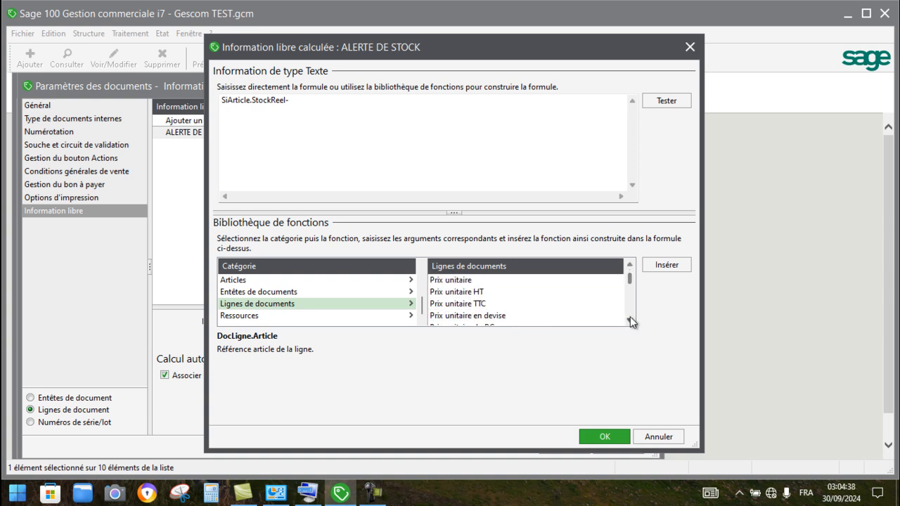
{"action": "left_click", "coordinate": [630, 318]}
{"action": "left_click", "coordinate": [630, 318]}
{"action": "left_click", "coordinate": [631, 318]}
{"action": "left_click", "coordinate": [630, 318]}
{"action": "left_click", "coordinate": [630, 318]}
{"action": "left_click", "coordinate": [630, 318]}
{"action": "left_click", "coordinate": [630, 318]}
{"action": "left_click", "coordinate": [630, 318]}
{"action": "left_click", "coordinate": [630, 318]}
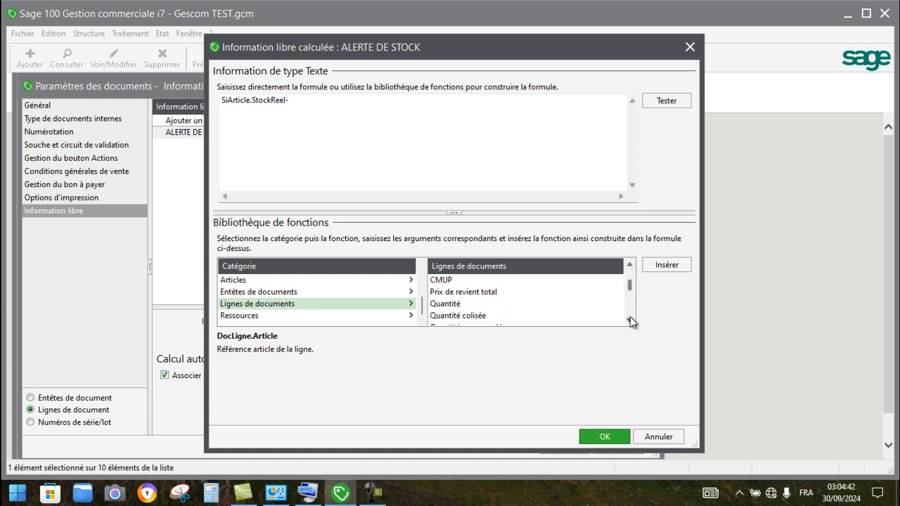
{"action": "left_click", "coordinate": [548, 304]}
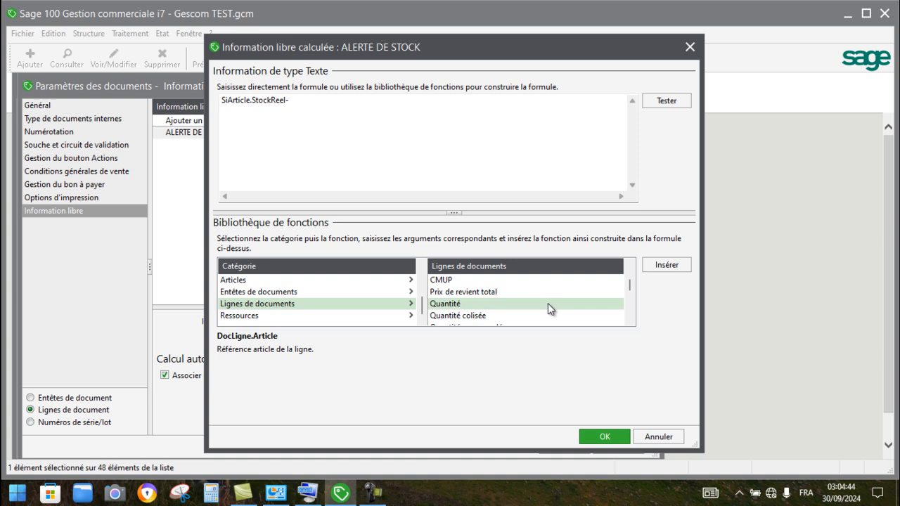
{"action": "left_click", "coordinate": [660, 264]}
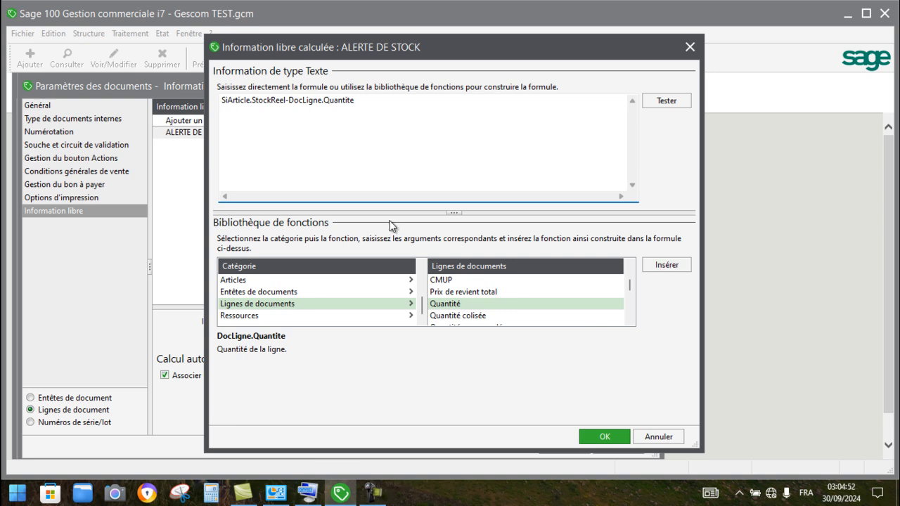
Add a less-than operator (<) after DocLigne.Quantite in the formula.
{"action": "left_click", "coordinate": [312, 492]}
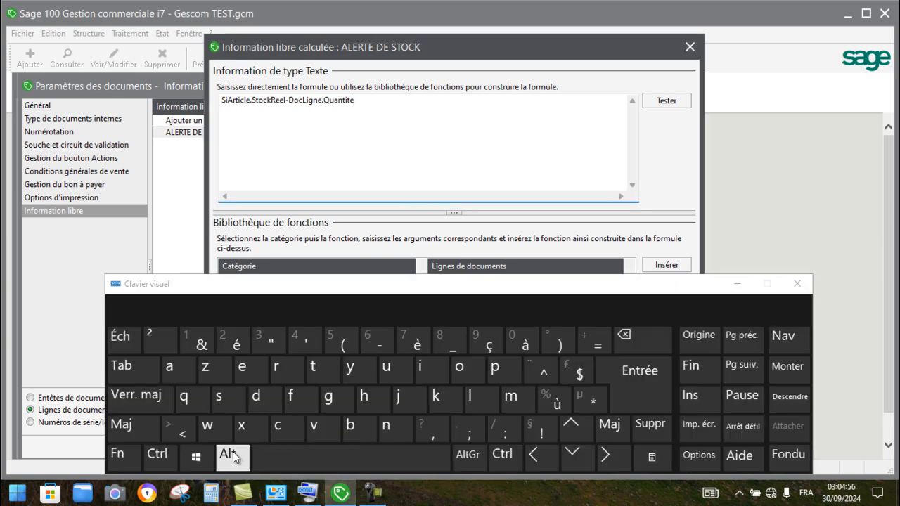
{"action": "left_click", "coordinate": [186, 435]}
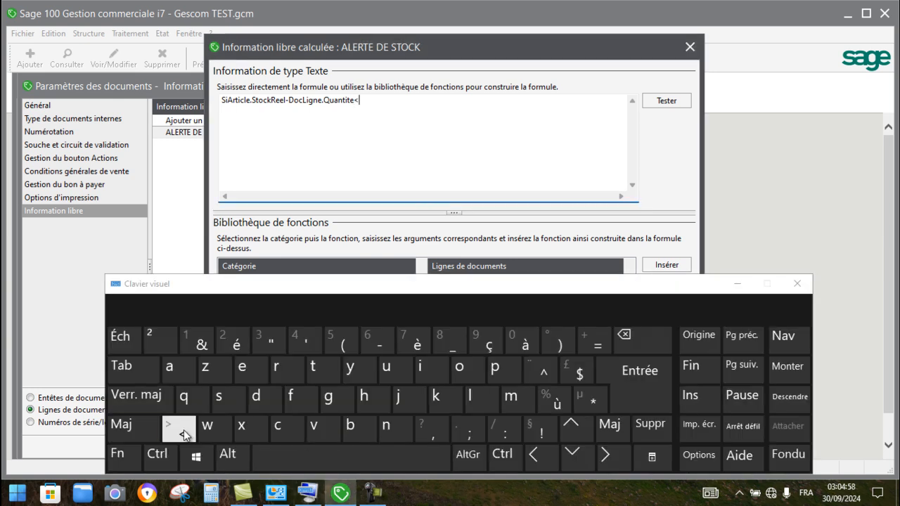
{"action": "left_click", "coordinate": [734, 287]}
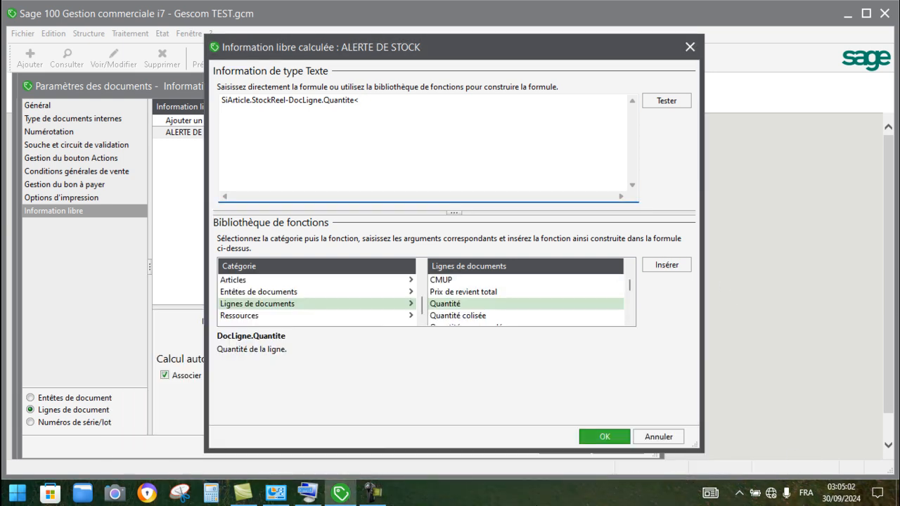
{"action": "left_click", "coordinate": [378, 496]}
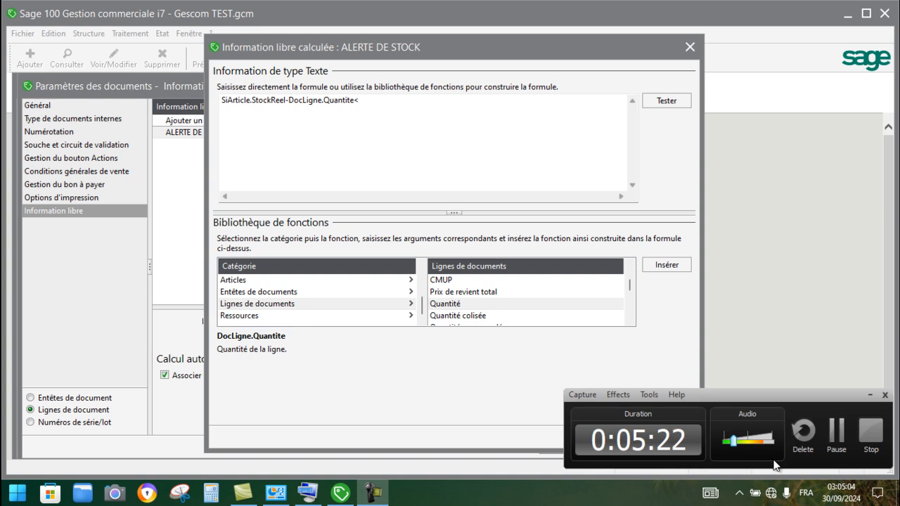
{"action": "left_click", "coordinate": [837, 433]}
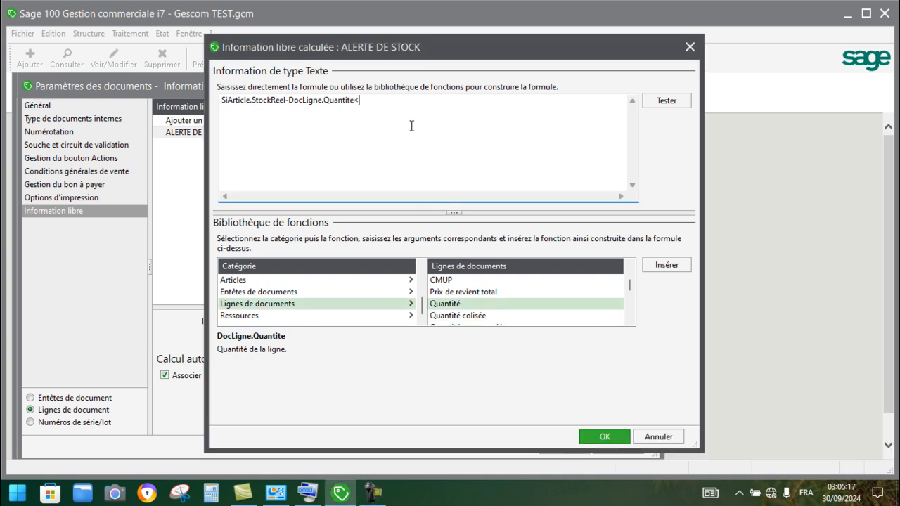
{"action": "left_click", "coordinate": [373, 495]}
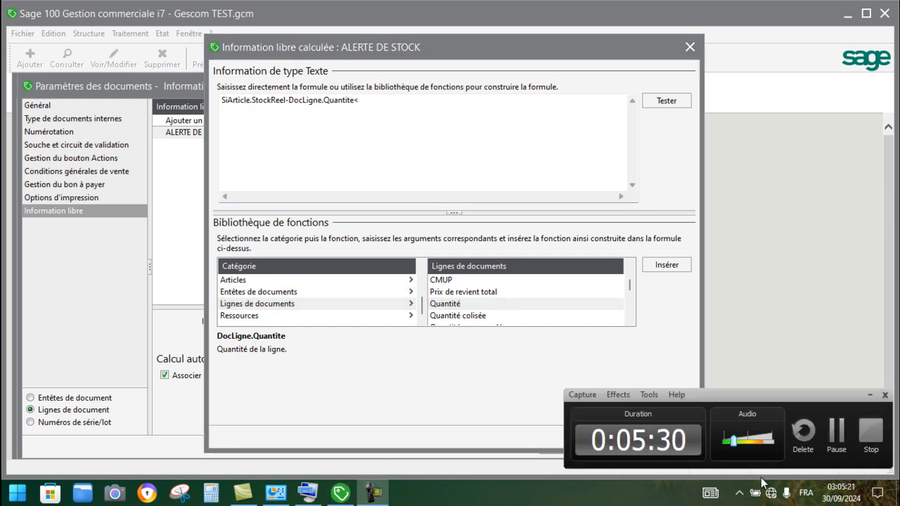
{"action": "left_click", "coordinate": [872, 396]}
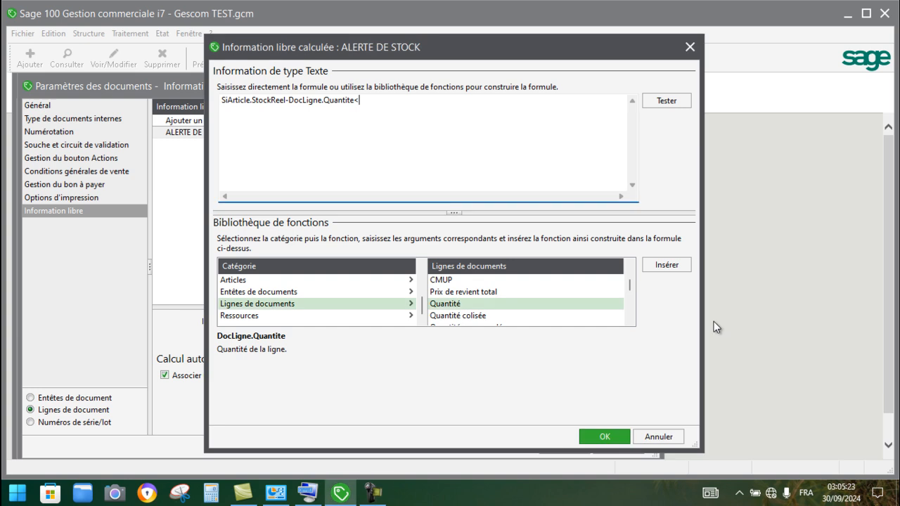
Insert the article's minimum stock (Stock mini) from the Articles functions after the less-than sign.
{"action": "left_click", "coordinate": [359, 288]}
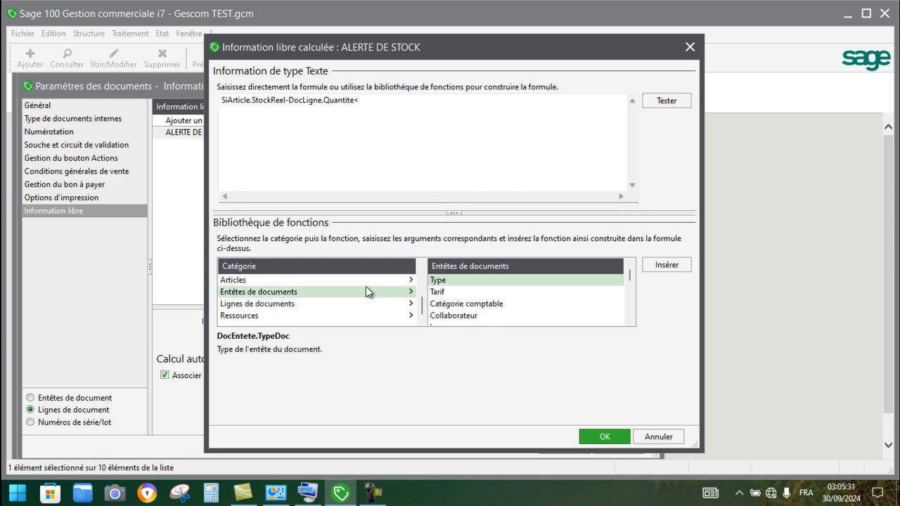
{"action": "left_click", "coordinate": [350, 281]}
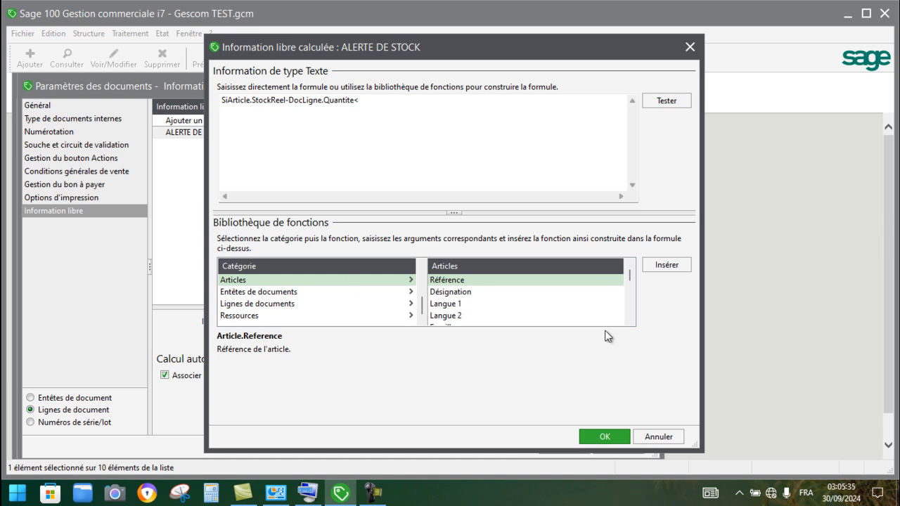
{"action": "left_click_drag", "start_coordinate": [631, 318], "coordinate": [630, 321]}
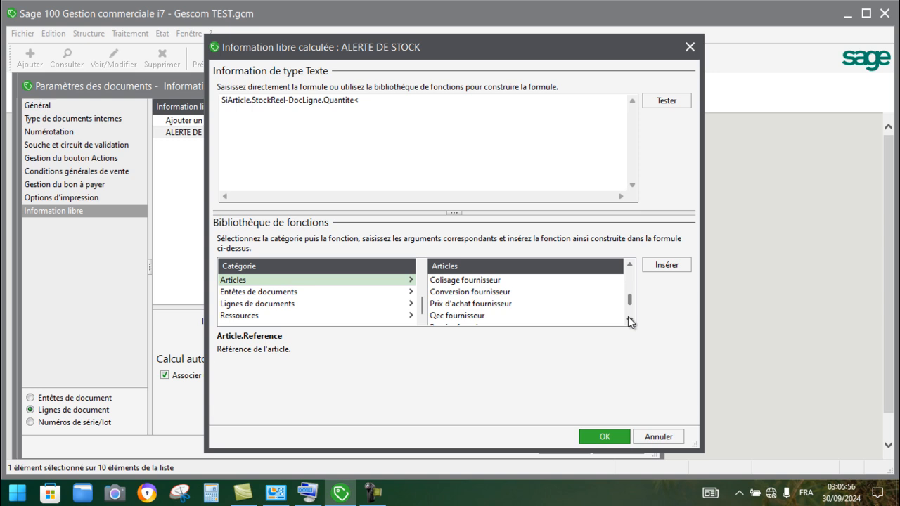
{"action": "left_click", "coordinate": [630, 268]}
{"action": "left_click", "coordinate": [629, 266]}
{"action": "left_click", "coordinate": [629, 265]}
{"action": "left_click", "coordinate": [630, 266]}
{"action": "left_click", "coordinate": [630, 266]}
{"action": "left_click", "coordinate": [629, 266]}
{"action": "left_click", "coordinate": [629, 266]}
{"action": "left_click", "coordinate": [630, 266]}
{"action": "left_click", "coordinate": [630, 266]}
{"action": "left_click", "coordinate": [629, 267]}
{"action": "left_click", "coordinate": [629, 267]}
{"action": "left_click", "coordinate": [629, 267]}
{"action": "left_click", "coordinate": [628, 267]}
{"action": "left_click", "coordinate": [629, 268]}
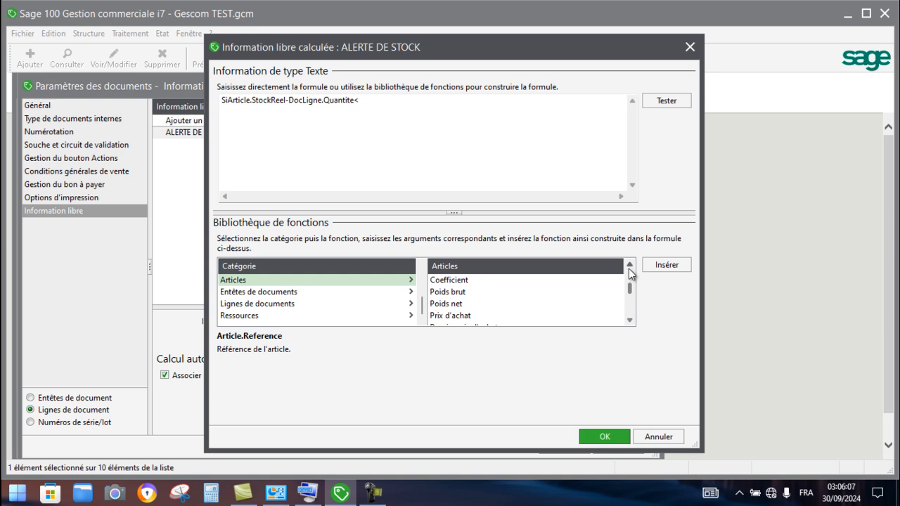
{"action": "left_click", "coordinate": [630, 266]}
{"action": "left_click", "coordinate": [631, 266]}
{"action": "left_click", "coordinate": [630, 266]}
{"action": "left_click", "coordinate": [630, 266]}
{"action": "left_click", "coordinate": [630, 266]}
{"action": "left_click", "coordinate": [630, 266]}
{"action": "left_click", "coordinate": [630, 266]}
{"action": "left_click", "coordinate": [630, 266]}
{"action": "left_click", "coordinate": [630, 266]}
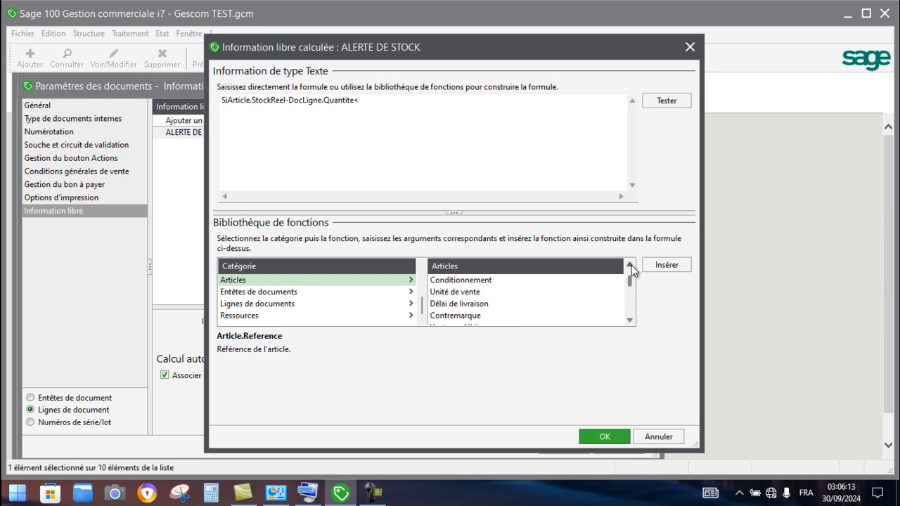
{"action": "left_click", "coordinate": [630, 266]}
{"action": "left_click", "coordinate": [630, 266]}
{"action": "left_click", "coordinate": [630, 266]}
{"action": "left_click", "coordinate": [630, 266]}
{"action": "left_click", "coordinate": [630, 266]}
{"action": "left_click", "coordinate": [630, 266]}
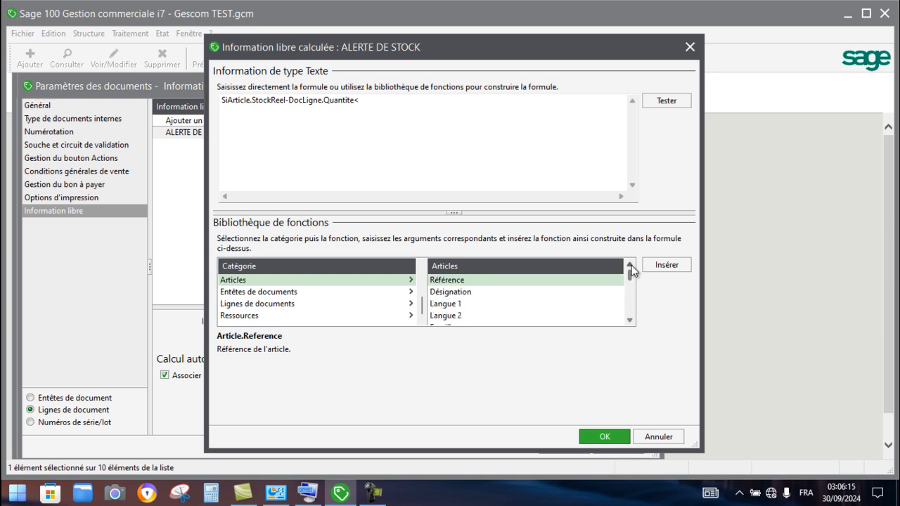
{"action": "left_click", "coordinate": [630, 321]}
{"action": "left_click", "coordinate": [630, 320]}
{"action": "left_click", "coordinate": [630, 321]}
{"action": "left_click", "coordinate": [631, 320]}
{"action": "left_click", "coordinate": [630, 321]}
{"action": "left_click", "coordinate": [630, 320]}
{"action": "left_click", "coordinate": [631, 321]}
{"action": "left_click", "coordinate": [630, 321]}
{"action": "left_click", "coordinate": [630, 321]}
{"action": "left_click", "coordinate": [631, 321]}
{"action": "left_click", "coordinate": [630, 321]}
{"action": "left_click", "coordinate": [630, 321]}
{"action": "left_click", "coordinate": [630, 321]}
{"action": "left_click", "coordinate": [630, 321]}
{"action": "left_click", "coordinate": [630, 320]}
{"action": "left_click", "coordinate": [630, 321]}
{"action": "left_click", "coordinate": [630, 321]}
{"action": "left_click", "coordinate": [630, 321]}
{"action": "left_click", "coordinate": [630, 321]}
{"action": "left_click", "coordinate": [630, 320]}
{"action": "left_click", "coordinate": [630, 321]}
{"action": "left_click", "coordinate": [630, 320]}
{"action": "left_click", "coordinate": [631, 321]}
{"action": "left_click", "coordinate": [630, 321]}
{"action": "left_click", "coordinate": [630, 321]}
{"action": "left_click", "coordinate": [631, 320]}
{"action": "left_click", "coordinate": [630, 321]}
{"action": "left_click", "coordinate": [630, 321]}
{"action": "left_click", "coordinate": [630, 321]}
{"action": "left_click", "coordinate": [631, 321]}
{"action": "left_click", "coordinate": [630, 321]}
{"action": "left_click", "coordinate": [630, 321]}
{"action": "left_click", "coordinate": [630, 321]}
{"action": "left_click", "coordinate": [630, 321]}
{"action": "left_click", "coordinate": [630, 321]}
{"action": "left_click", "coordinate": [630, 320]}
{"action": "left_click", "coordinate": [631, 321]}
{"action": "left_click", "coordinate": [630, 320]}
{"action": "left_click", "coordinate": [630, 321]}
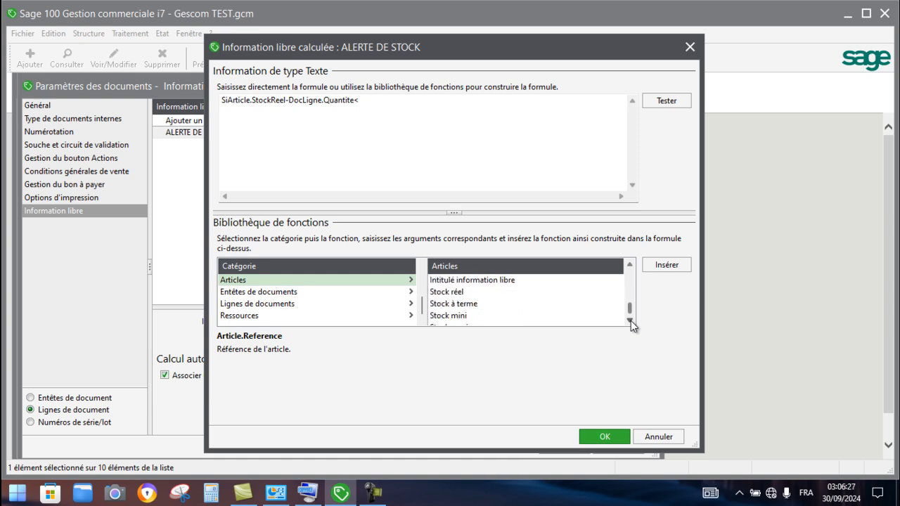
{"action": "left_click", "coordinate": [512, 315]}
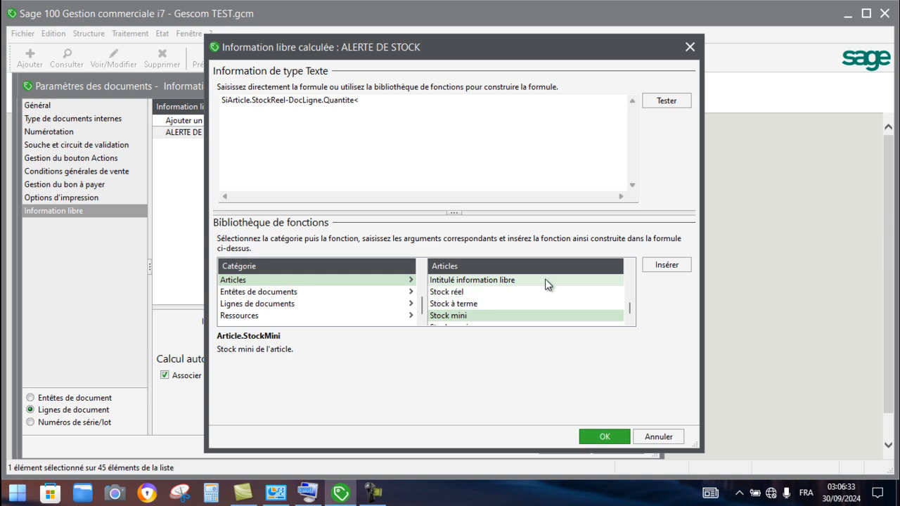
{"action": "left_click", "coordinate": [666, 267]}
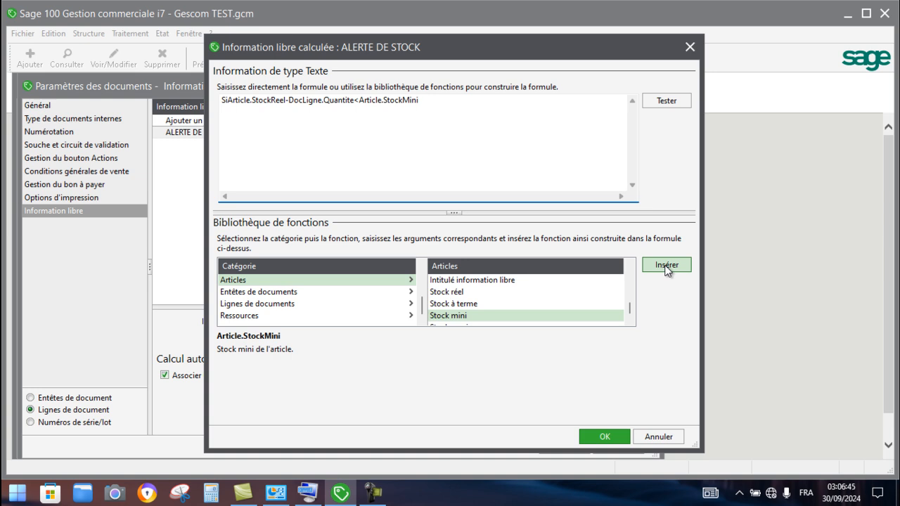
Continue the formula after Article.StockMini with Alors and the start of an alert call, Alerte(".
{"action": "type", "text": "Alors"}
{"action": "type", "text": "Alerte"}
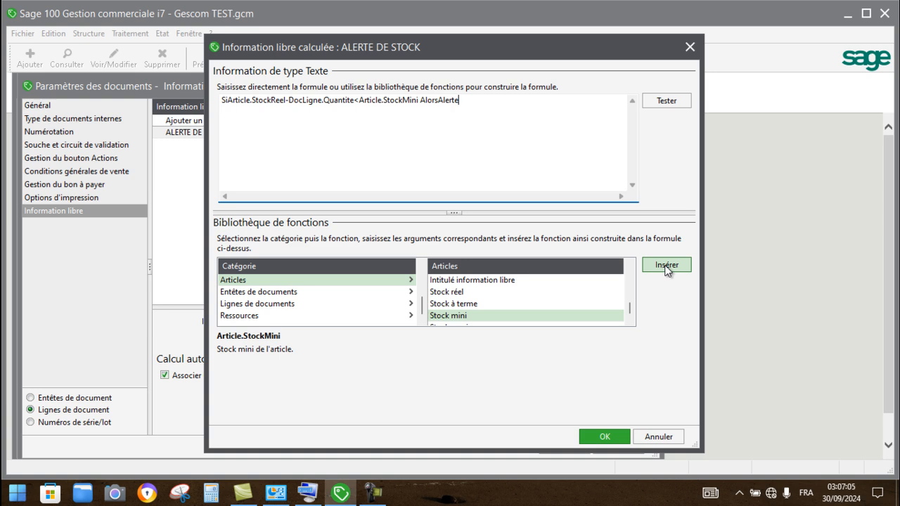
{"action": "type", "text": "c"}
{"action": "key", "text": "BackSpace"}
{"action": "type", "text": "("}
{"action": "type", "text": "\""}
{"action": "type", "text": "Q"}
{"action": "type", "text": "TTE"}
{"action": "key", "text": "BackSpace"}
{"action": "key", "text": "BackSpace"}
{"action": "key", "text": "BackSpace"}
{"action": "key", "text": "BackSpace"}
Enter the alert message "Attention,pensez à commander cet article" and close its quotation mark and parenthesis.
{"action": "type", "text": "Attention,"}
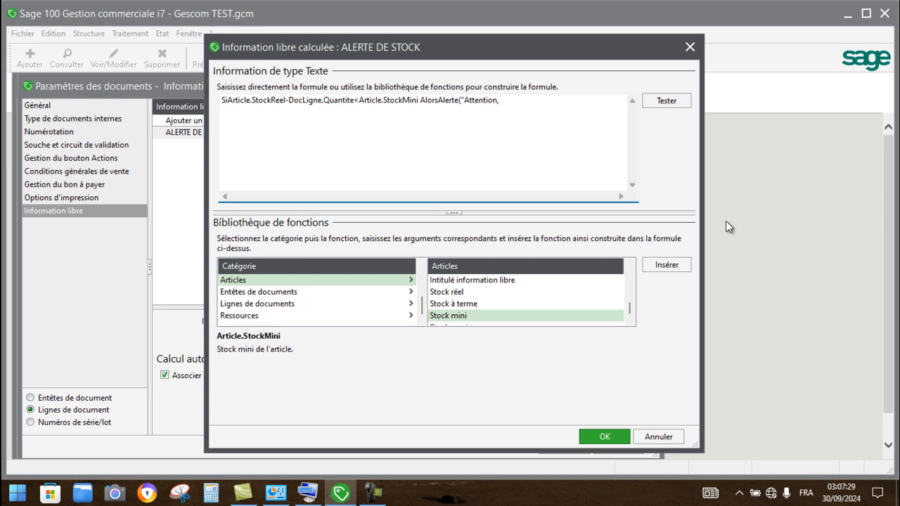
{"action": "type", "text": "pensea"}
{"action": "key", "text": "BackSpace"}
{"action": "type", "text": "a"}
{"action": "key", "text": "BackSpace"}
{"action": "type", "text": "z c"}
{"action": "key", "text": "BackSpace"}
{"action": "type", "text": "à ci"}
{"action": "key", "text": "BackSpace"}
{"action": "type", "text": "ommander cet"}
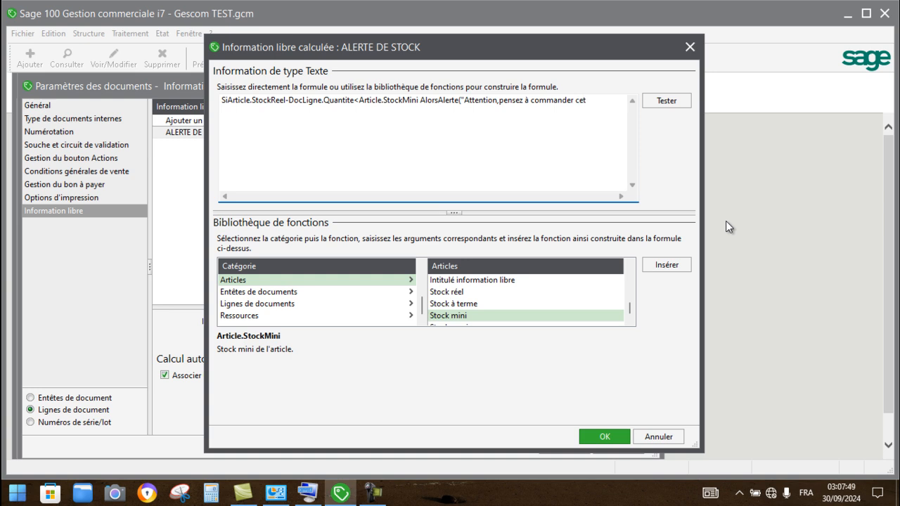
{"action": "type", "text": " article\"é"}
{"action": "key", "text": "BackSpace"}
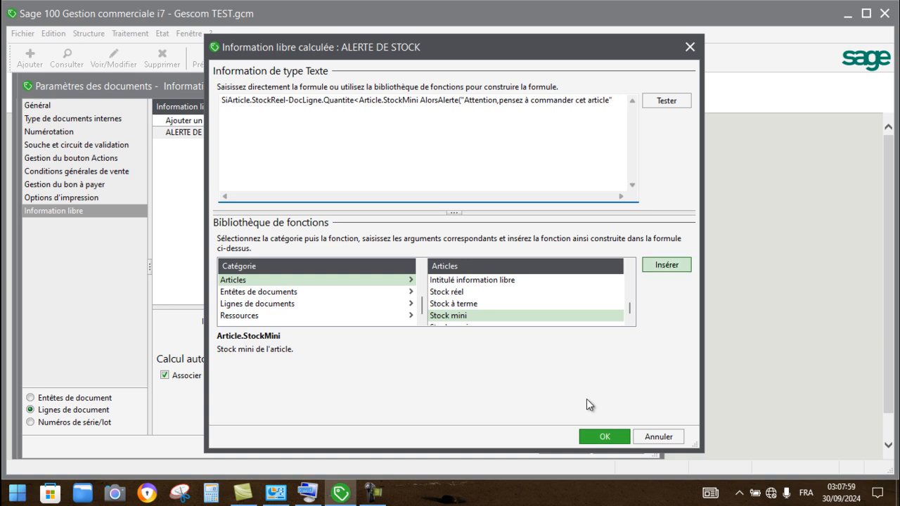
{"action": "left_click", "coordinate": [304, 495]}
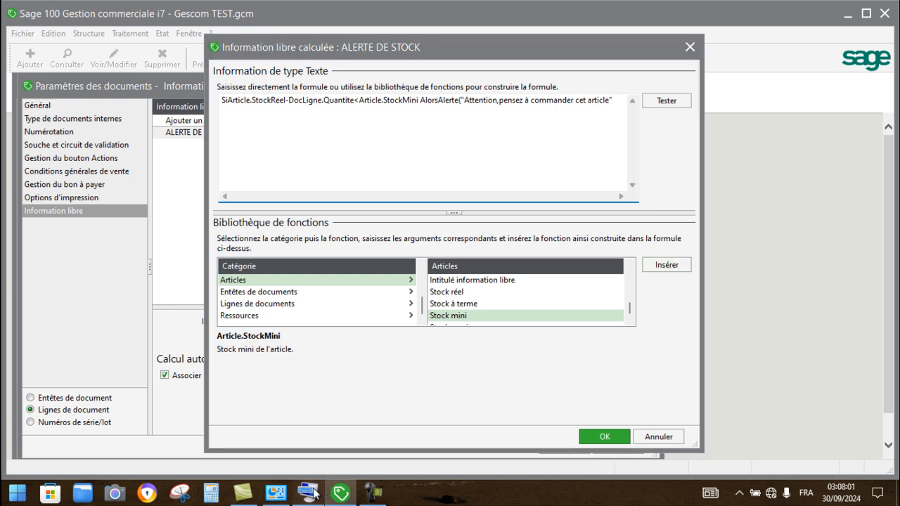
{"action": "left_click", "coordinate": [554, 348]}
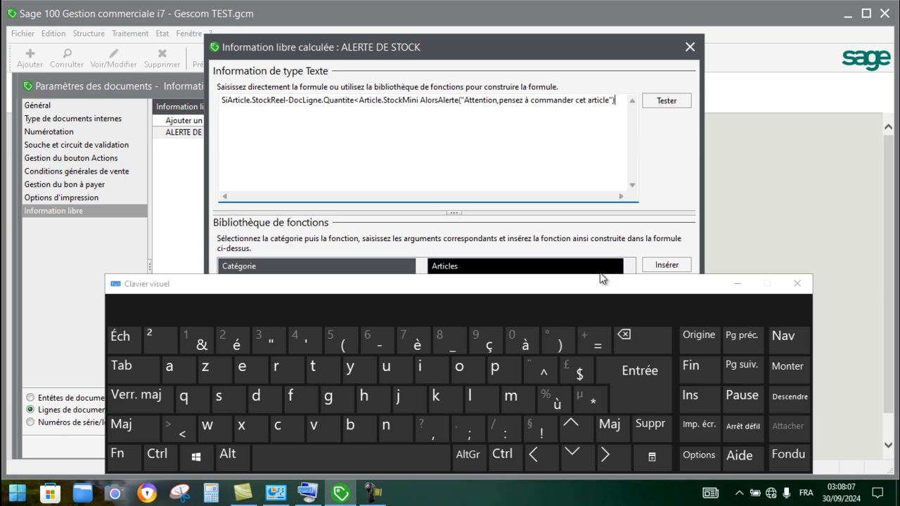
{"action": "left_click", "coordinate": [740, 278]}
{"action": "left_click", "coordinate": [740, 277]}
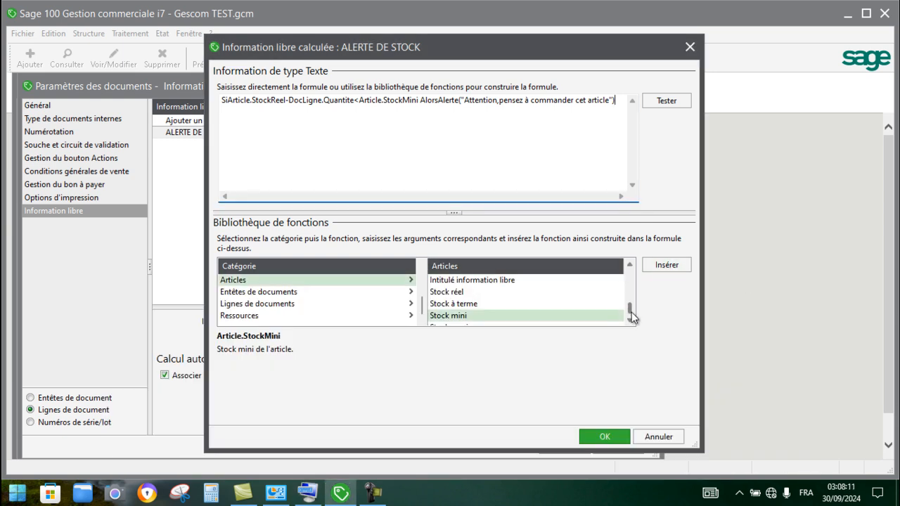
{"action": "left_click", "coordinate": [632, 265]}
{"action": "left_click", "coordinate": [631, 265]}
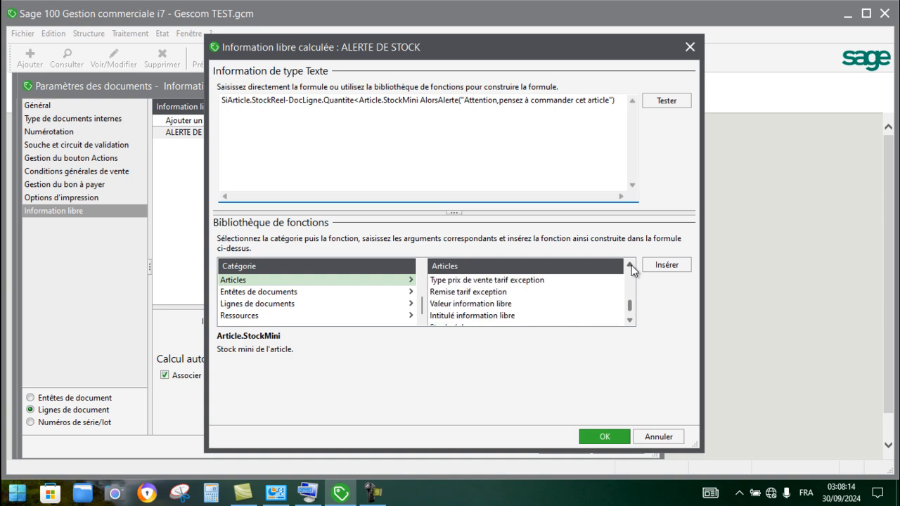
{"action": "left_click", "coordinate": [629, 320]}
{"action": "left_click", "coordinate": [629, 320]}
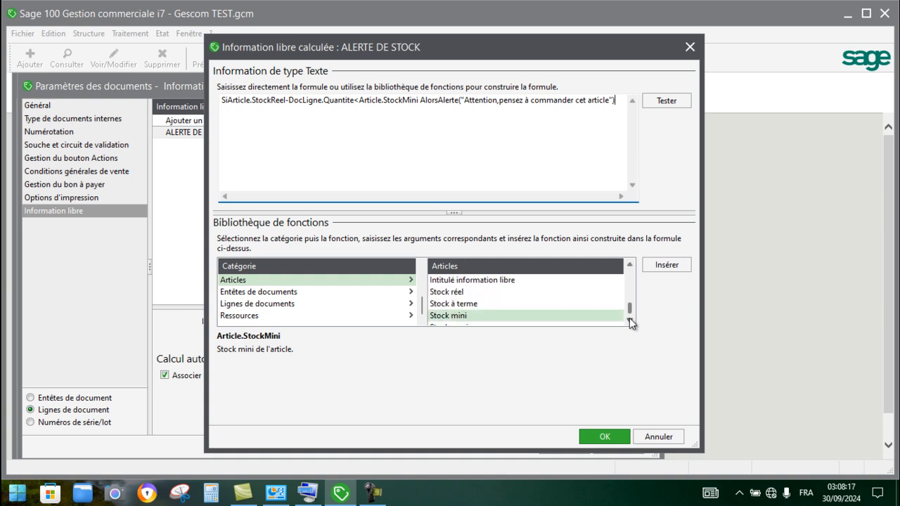
{"action": "left_click", "coordinate": [630, 320]}
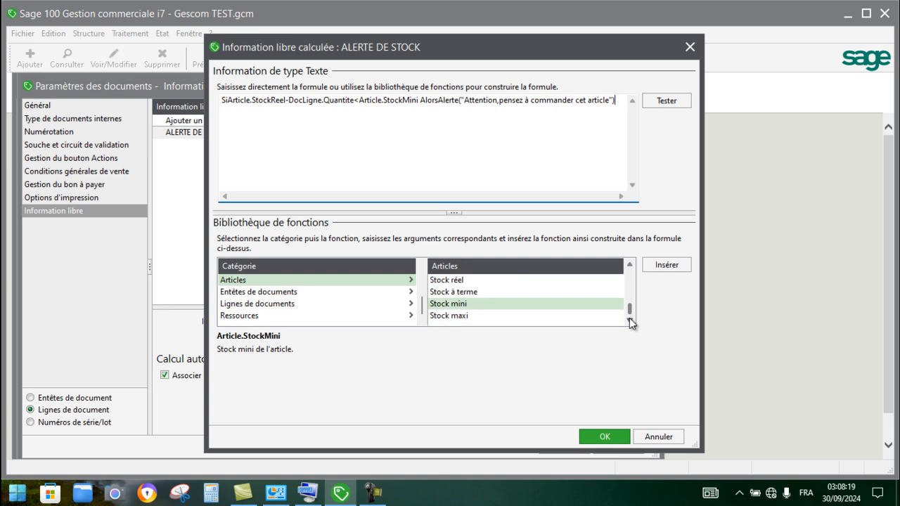
{"action": "left_click", "coordinate": [632, 268]}
{"action": "left_click", "coordinate": [632, 268]}
{"action": "left_click", "coordinate": [632, 269]}
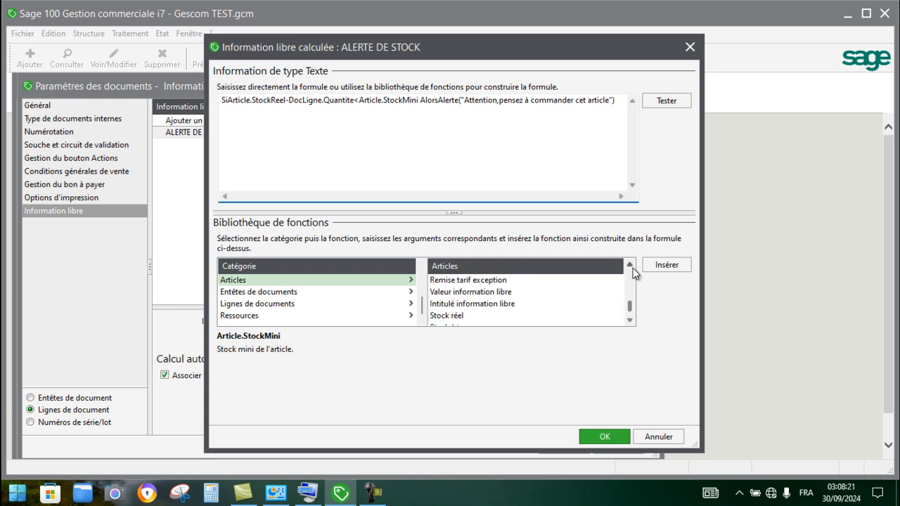
{"action": "left_click", "coordinate": [632, 269]}
{"action": "left_click", "coordinate": [632, 268]}
{"action": "left_click", "coordinate": [633, 269]}
{"action": "left_click", "coordinate": [632, 269]}
{"action": "left_click", "coordinate": [632, 269]}
{"action": "left_click", "coordinate": [633, 269]}
{"action": "left_click", "coordinate": [632, 268]}
{"action": "left_click", "coordinate": [632, 269]}
{"action": "left_click", "coordinate": [632, 269]}
{"action": "left_click", "coordinate": [632, 269]}
{"action": "left_click", "coordinate": [632, 268]}
{"action": "left_click", "coordinate": [632, 268]}
{"action": "left_click", "coordinate": [633, 269]}
{"action": "left_click", "coordinate": [632, 269]}
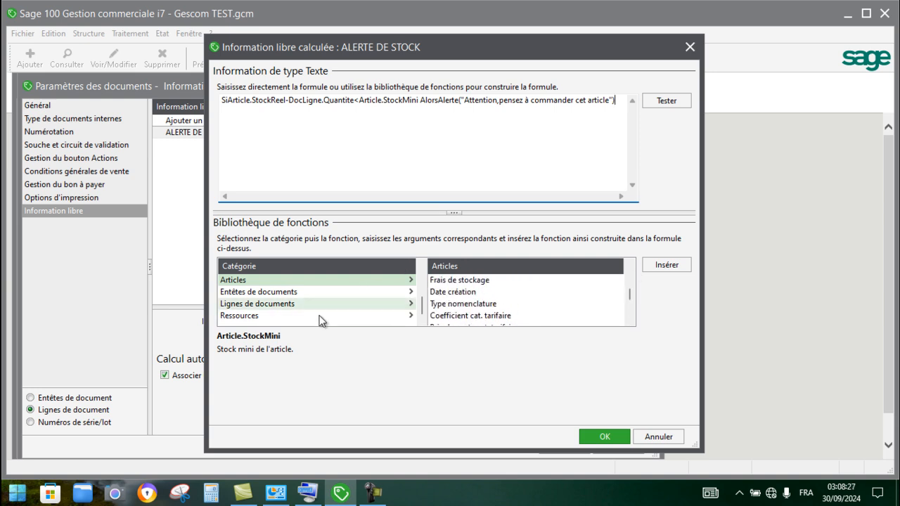
Insert the FinSi instruction from the Instructions/Opérateurs category at the end of the formula.
{"action": "left_click", "coordinate": [424, 267]}
{"action": "left_click", "coordinate": [425, 267]}
{"action": "left_click", "coordinate": [425, 267]}
{"action": "left_click", "coordinate": [426, 267]}
{"action": "left_click", "coordinate": [426, 267]}
{"action": "left_click", "coordinate": [425, 267]}
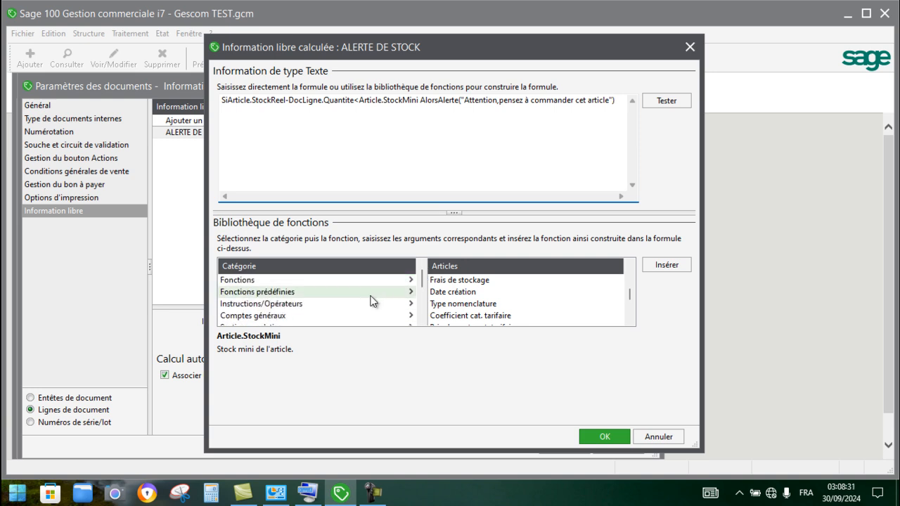
{"action": "left_click", "coordinate": [328, 304]}
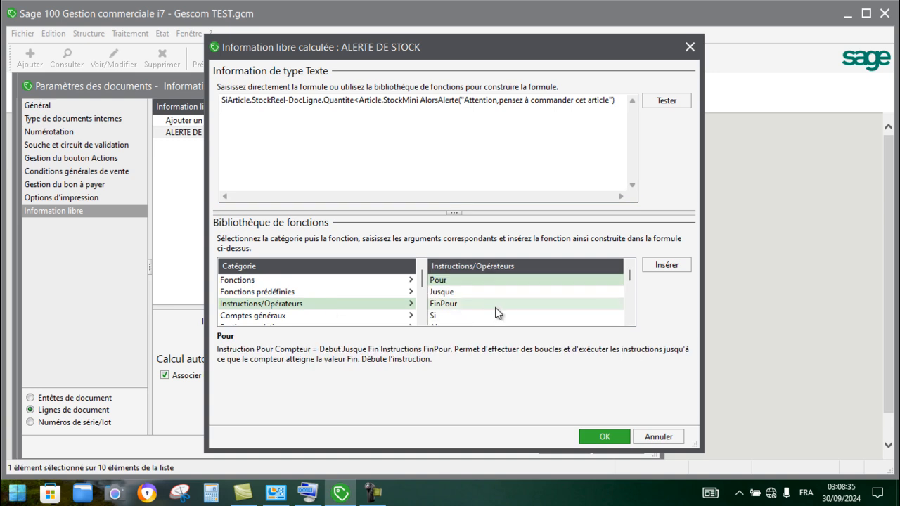
{"action": "left_click", "coordinate": [630, 320]}
{"action": "left_click", "coordinate": [629, 320]}
{"action": "left_click", "coordinate": [630, 320]}
{"action": "left_click", "coordinate": [629, 320]}
{"action": "left_click", "coordinate": [629, 320]}
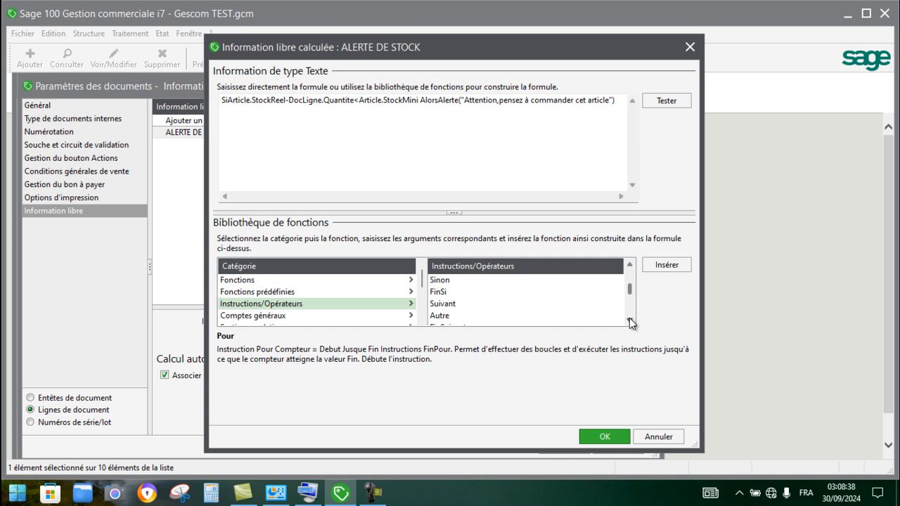
{"action": "left_click", "coordinate": [515, 294]}
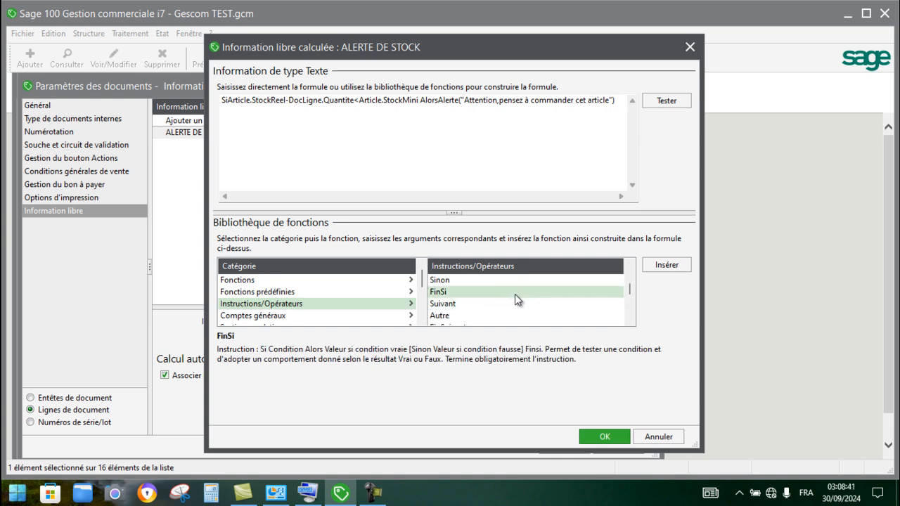
{"action": "double_click", "coordinate": [515, 294]}
{"action": "left_click", "coordinate": [669, 268]}
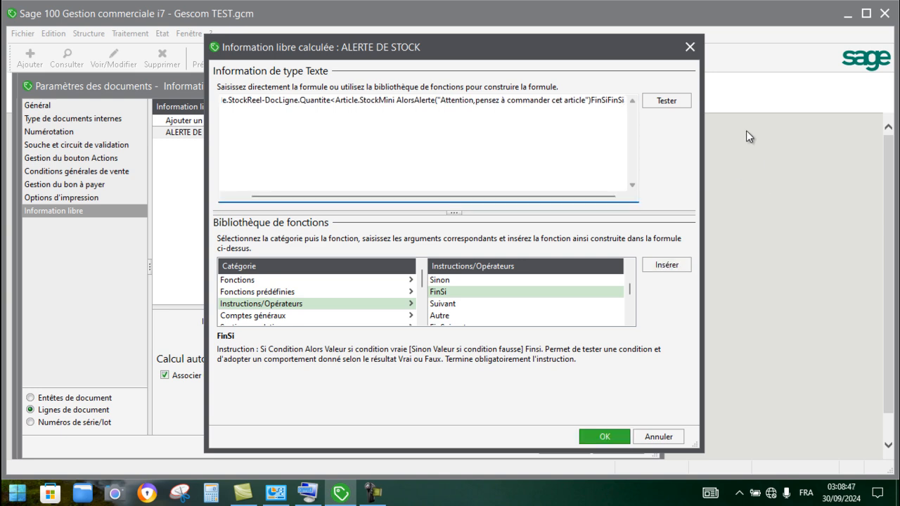
Test the formula, then remove the duplicate FinSi at its end.
{"action": "left_click", "coordinate": [669, 103]}
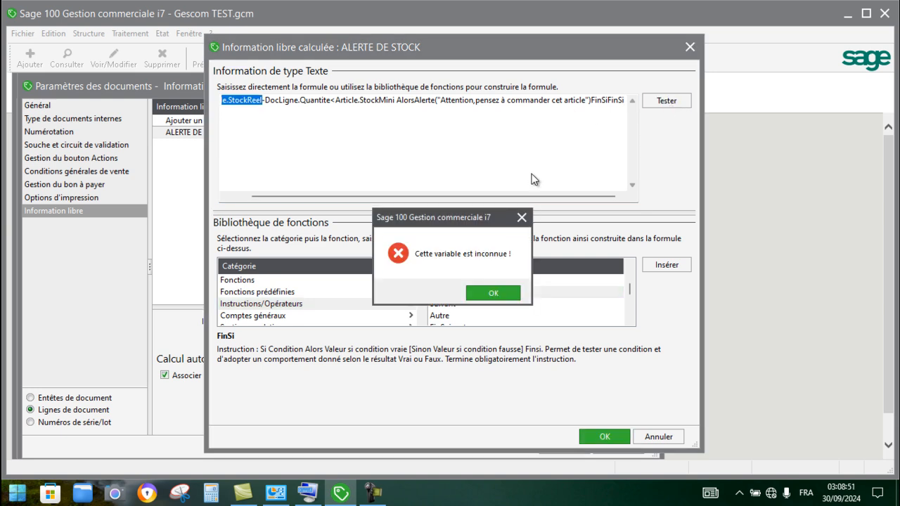
{"action": "left_click", "coordinate": [492, 294]}
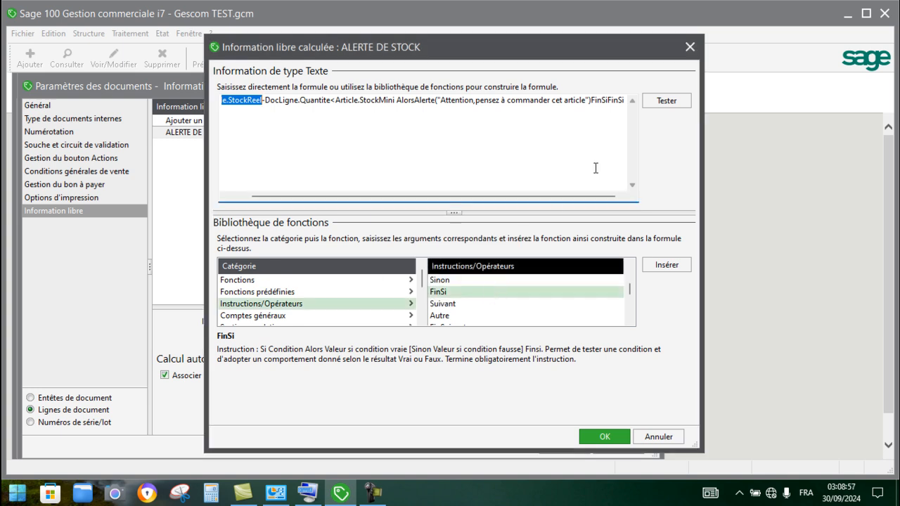
{"action": "left_click", "coordinate": [622, 99]}
{"action": "key", "text": "BackSpace"}
{"action": "key", "text": "BackSpace"}
{"action": "key", "text": "BackSpace"}
{"action": "type", "text": "i"}
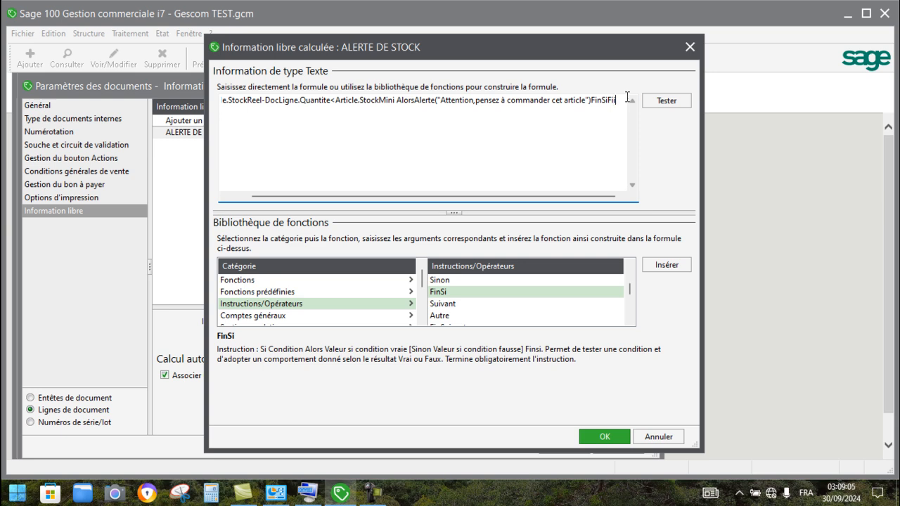
{"action": "key", "text": "BackSpace"}
{"action": "key", "text": "BackSpace"}
Retest the formula and add a space between Si and Article.StockReel.
{"action": "left_click", "coordinate": [659, 97]}
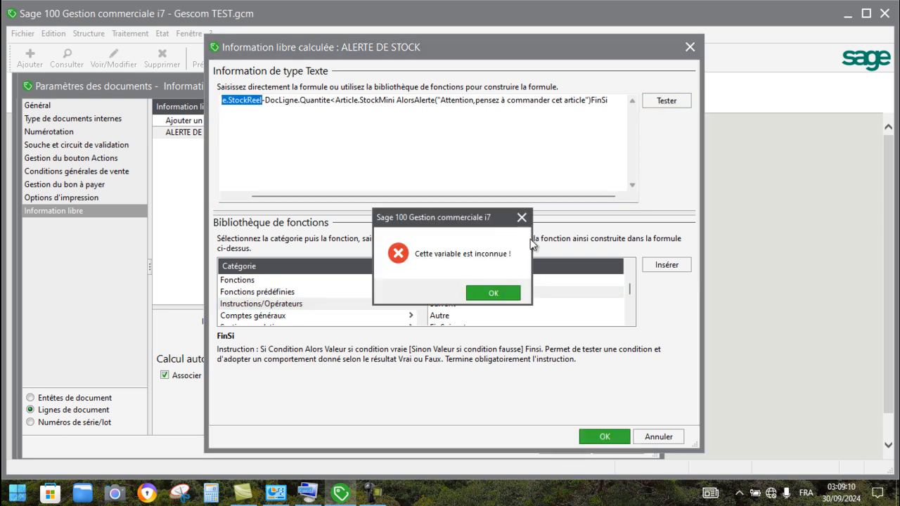
{"action": "left_click", "coordinate": [490, 293]}
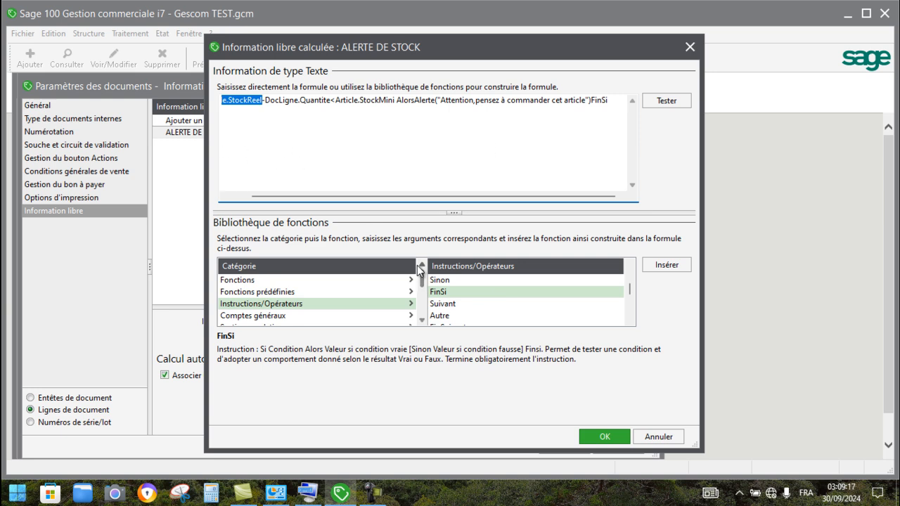
{"action": "left_click", "coordinate": [224, 196]}
{"action": "left_click", "coordinate": [224, 195]}
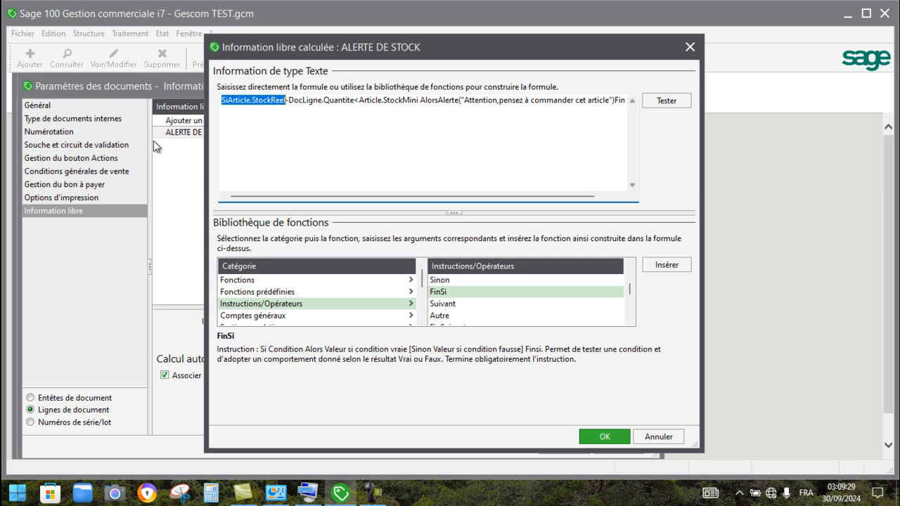
{"action": "left_click", "coordinate": [227, 104]}
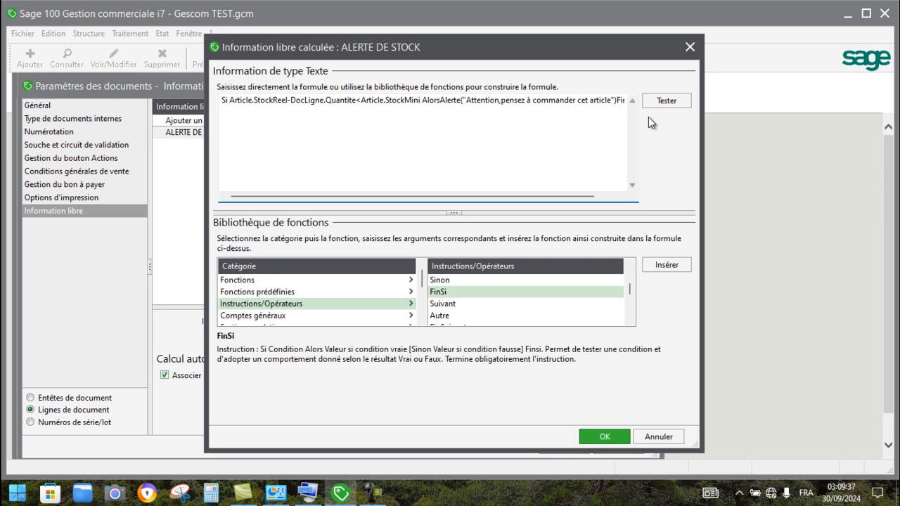
Check the formula again and separate Alors from Alerte with a space.
{"action": "left_click", "coordinate": [659, 99]}
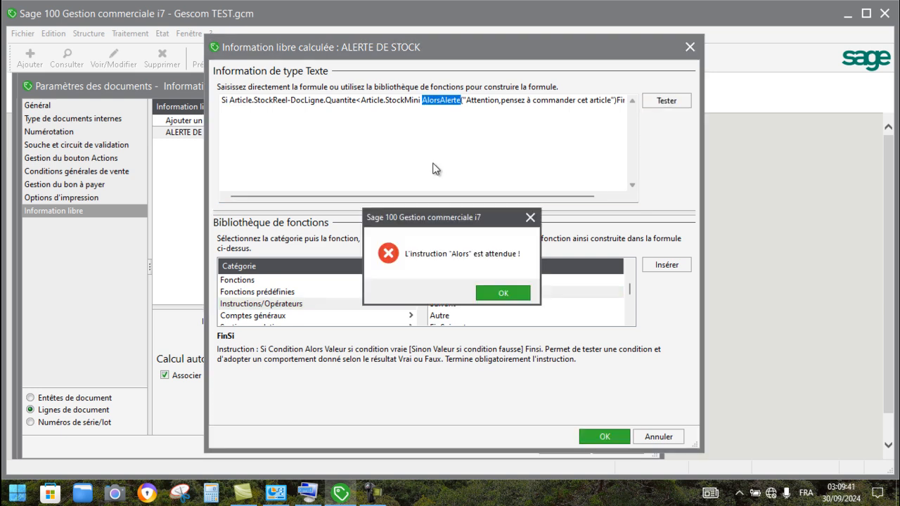
{"action": "left_click", "coordinate": [493, 288]}
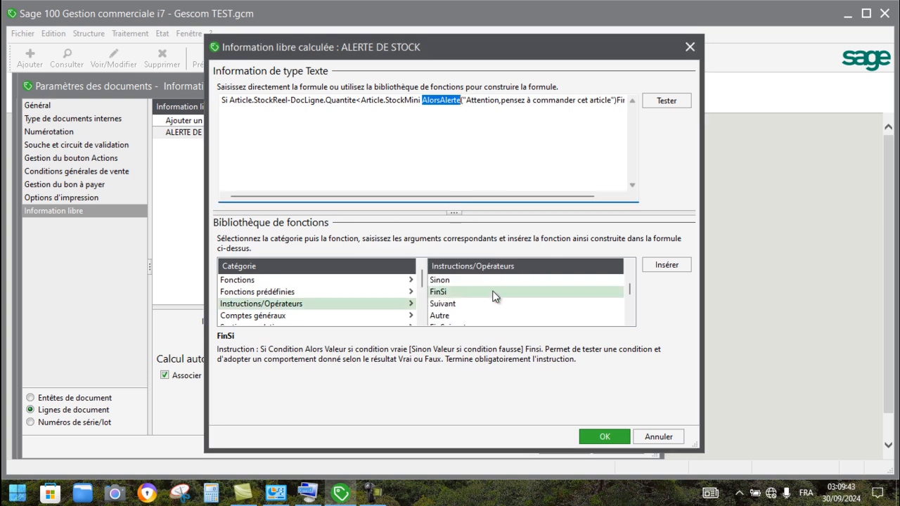
{"action": "left_click", "coordinate": [441, 105]}
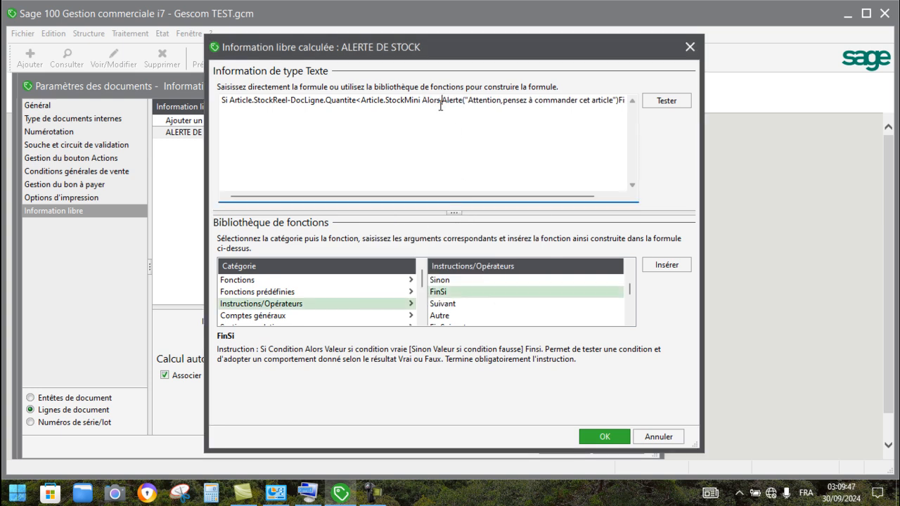
Test the corrected stock alert formula and validate it for the ALERTE DE STOCK field.
{"action": "left_click", "coordinate": [653, 102]}
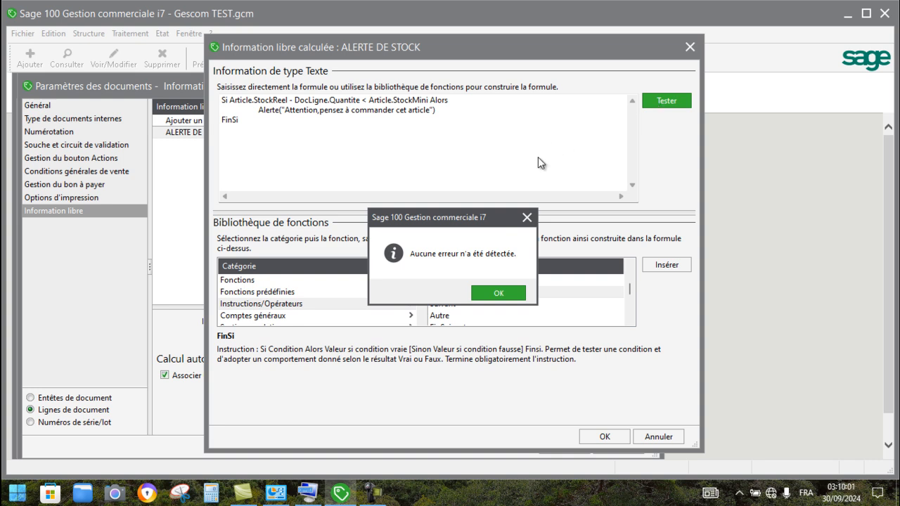
{"action": "left_click", "coordinate": [499, 293]}
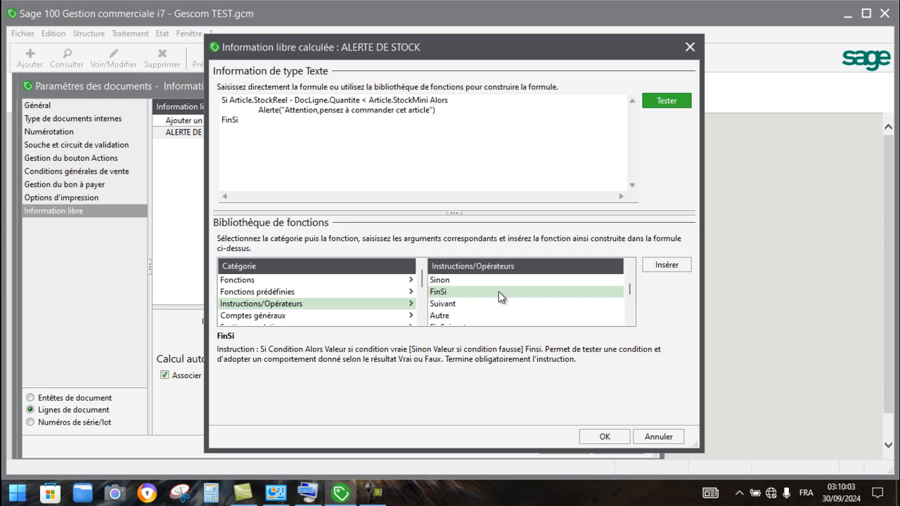
{"action": "left_click", "coordinate": [597, 436]}
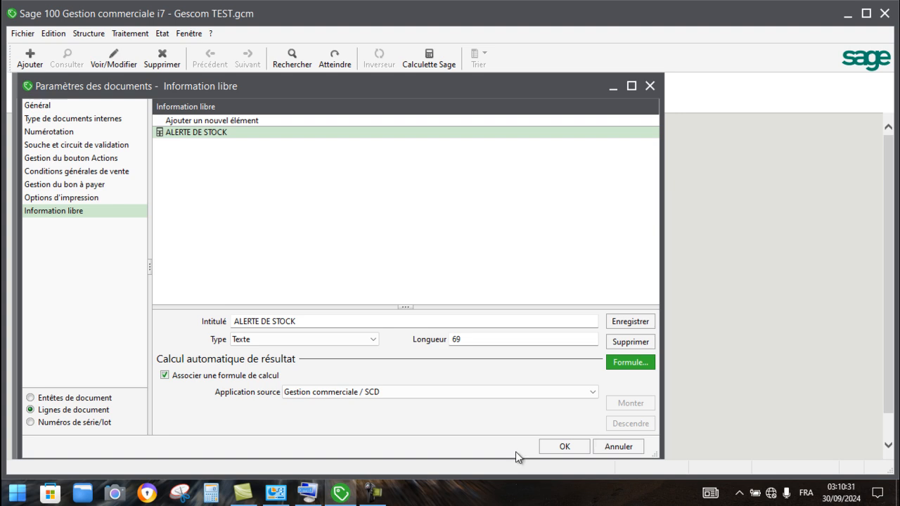
Close the document and company settings windows and open the list of articles, enlarged to full size.
{"action": "left_click", "coordinate": [651, 86]}
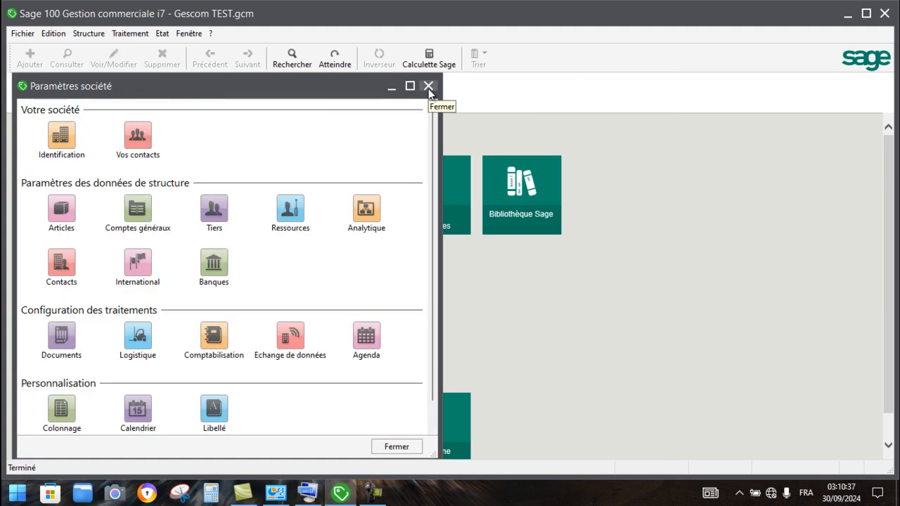
{"action": "left_click", "coordinate": [428, 86]}
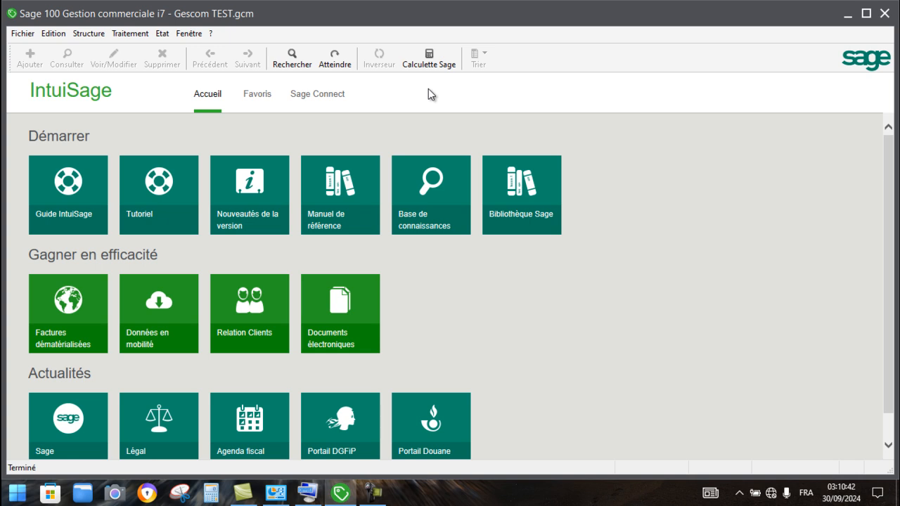
{"action": "left_click", "coordinate": [95, 35]}
{"action": "right_click", "coordinate": [95, 34]}
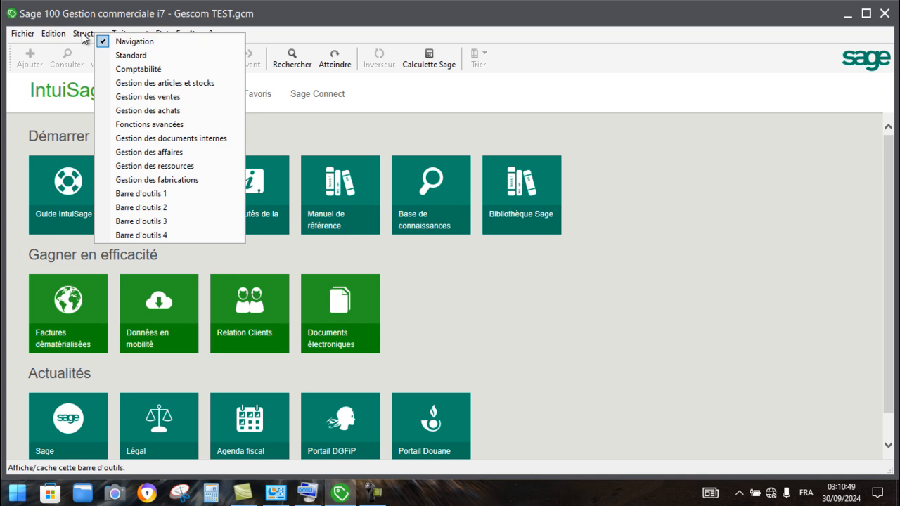
{"action": "left_click", "coordinate": [85, 35]}
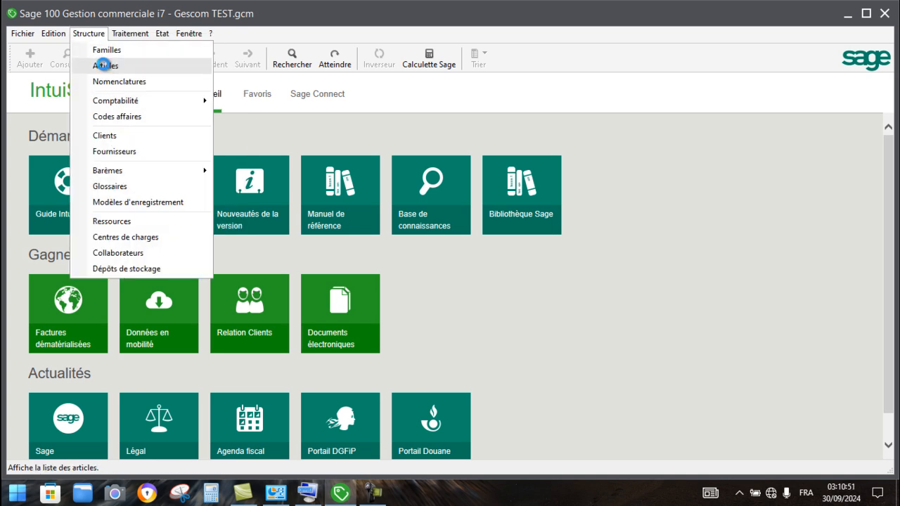
{"action": "left_click", "coordinate": [102, 64]}
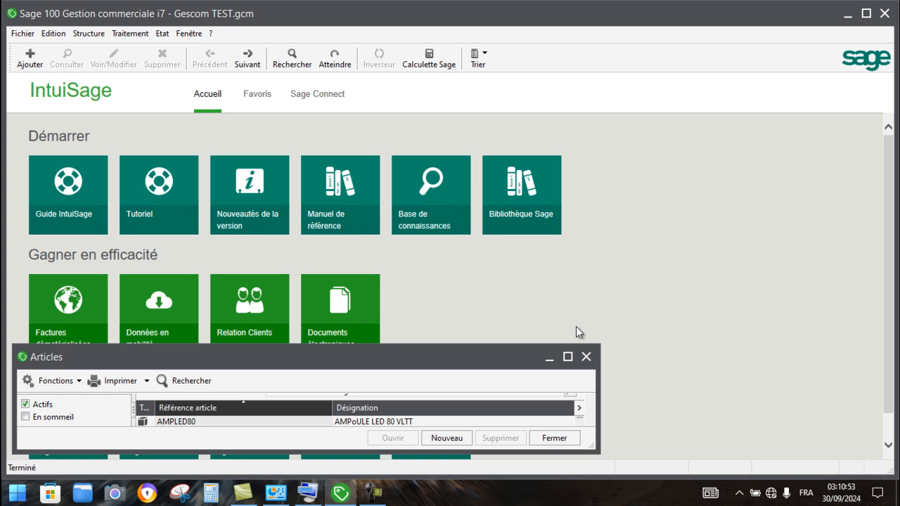
{"action": "left_click", "coordinate": [568, 357]}
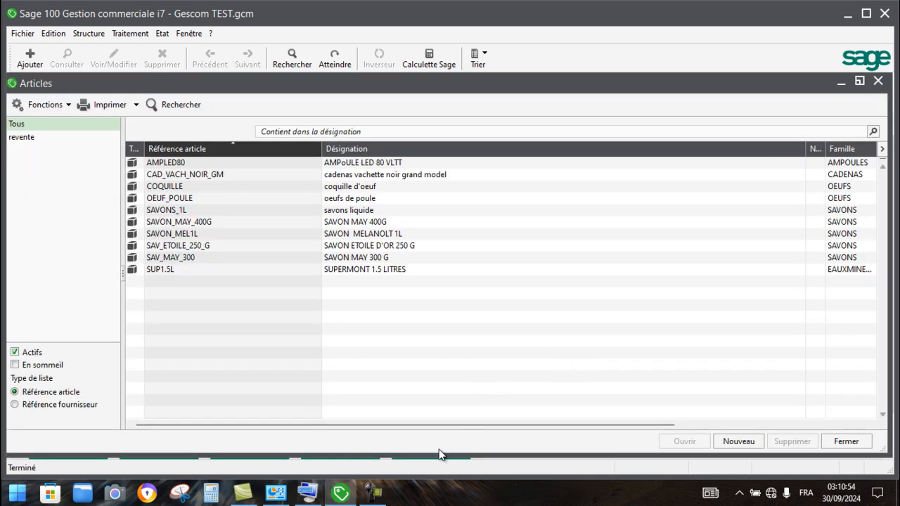
Create a new article with the reference SAVMEL2L.
{"action": "left_click", "coordinate": [732, 443]}
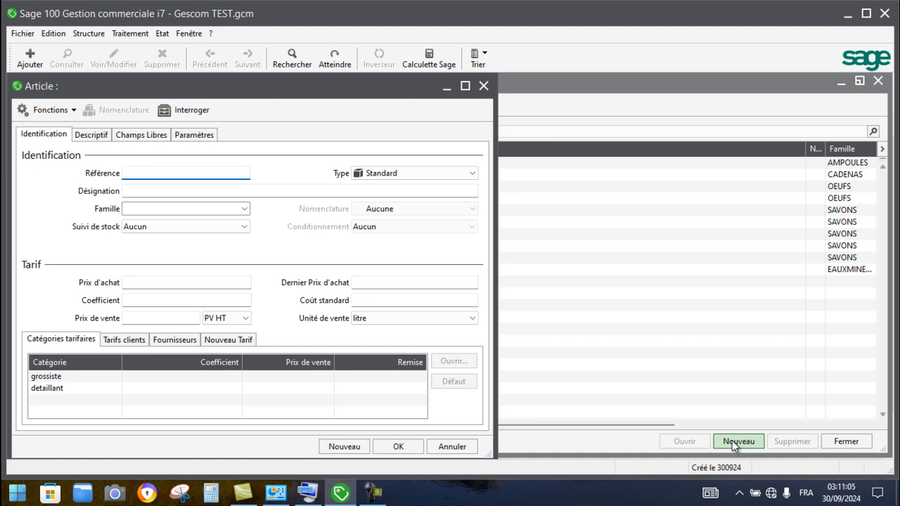
{"action": "type", "text": "SAVONE"}
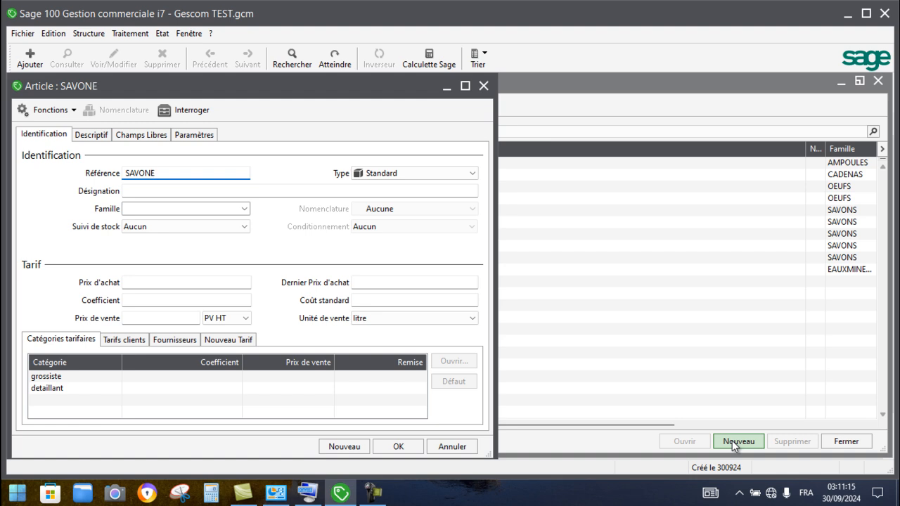
{"action": "key", "text": "BackSpace"}
{"action": "key", "text": "BackSpace"}
{"action": "key", "text": "BackSpace"}
{"action": "type", "text": "E"}
{"action": "key", "text": "BackSpace"}
{"action": "type", "text": "MEL2L"}
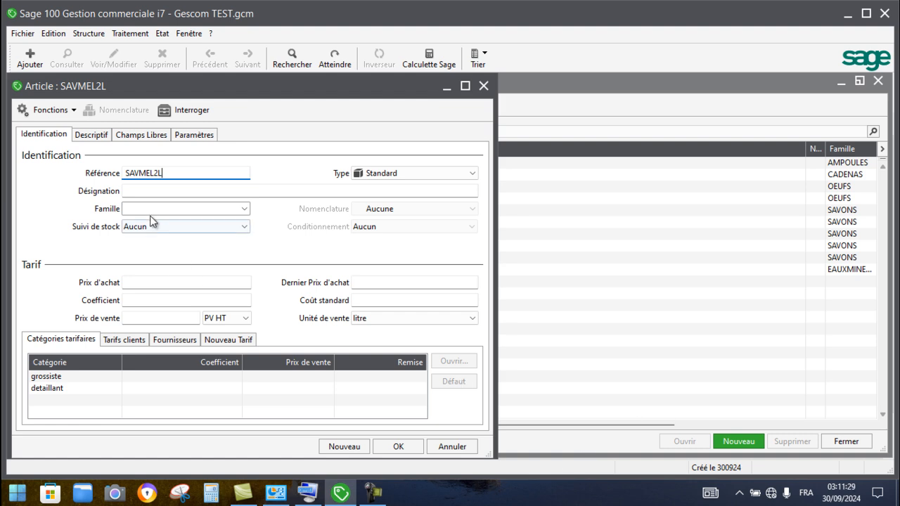
Enter SAVON MELANOLT 2L as the article's designation.
{"action": "left_click", "coordinate": [126, 190]}
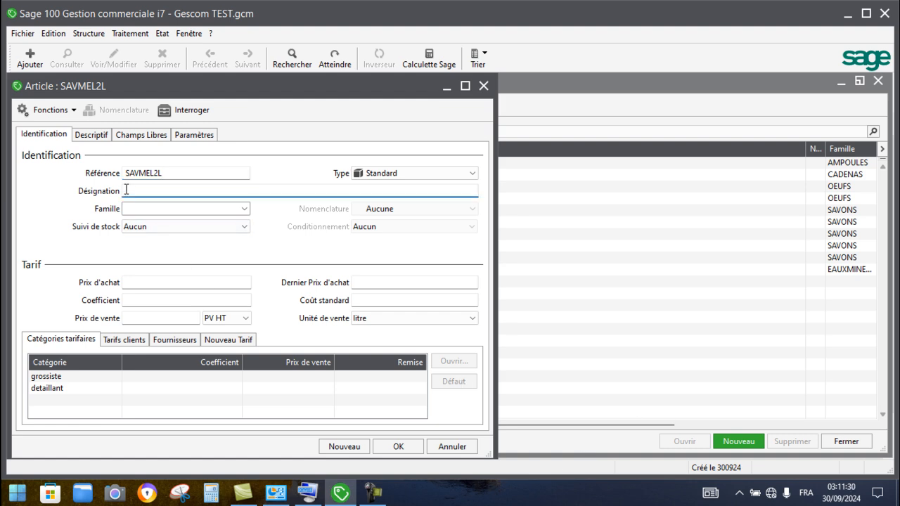
{"action": "type", "text": "SAVON ?ELA"}
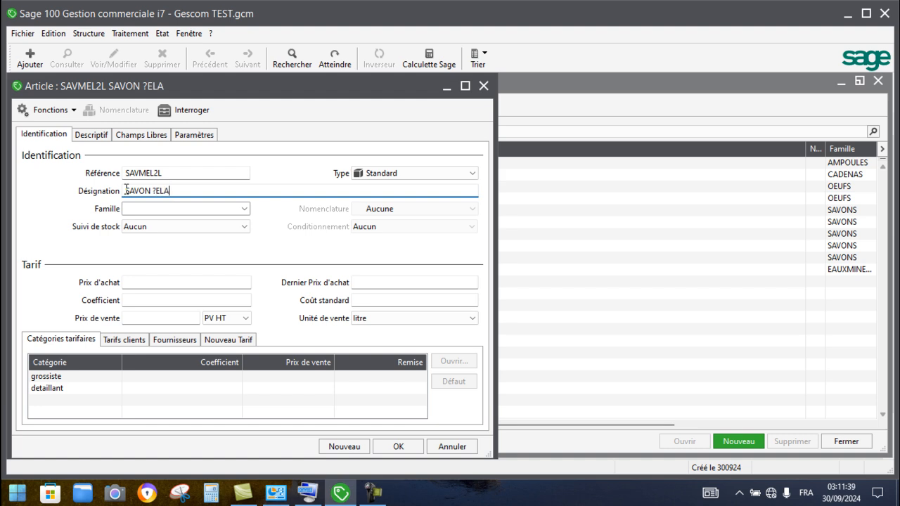
{"action": "key", "text": "BackSpace"}
{"action": "key", "text": "BackSpace"}
{"action": "key", "text": "BackSpace"}
{"action": "key", "text": "BackSpace"}
{"action": "type", "text": "MELANOL"}
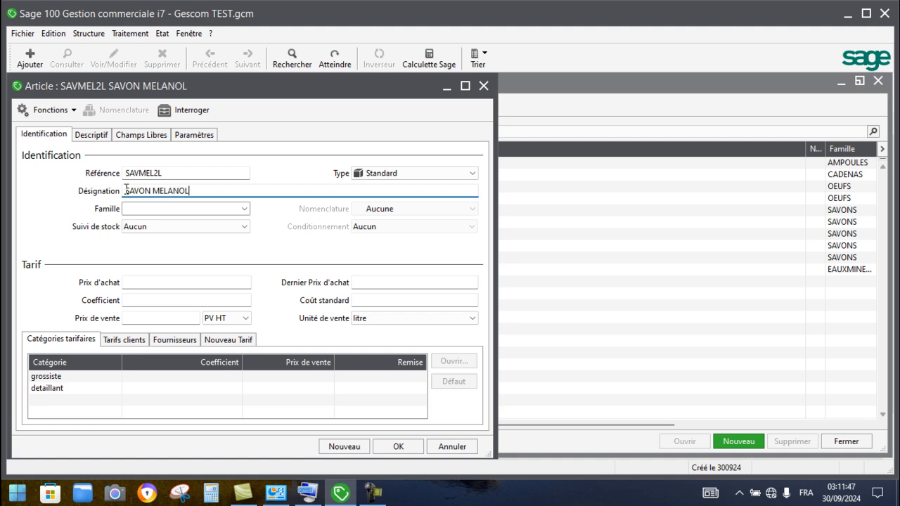
{"action": "type", "text": "T 2L"}
Assign the new article to the SAVONS family.
{"action": "left_click", "coordinate": [172, 206]}
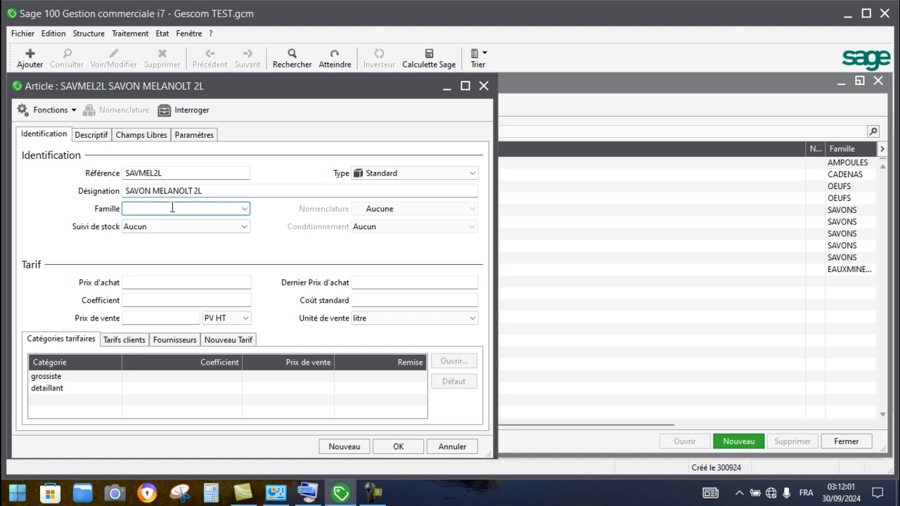
{"action": "left_click", "coordinate": [243, 210]}
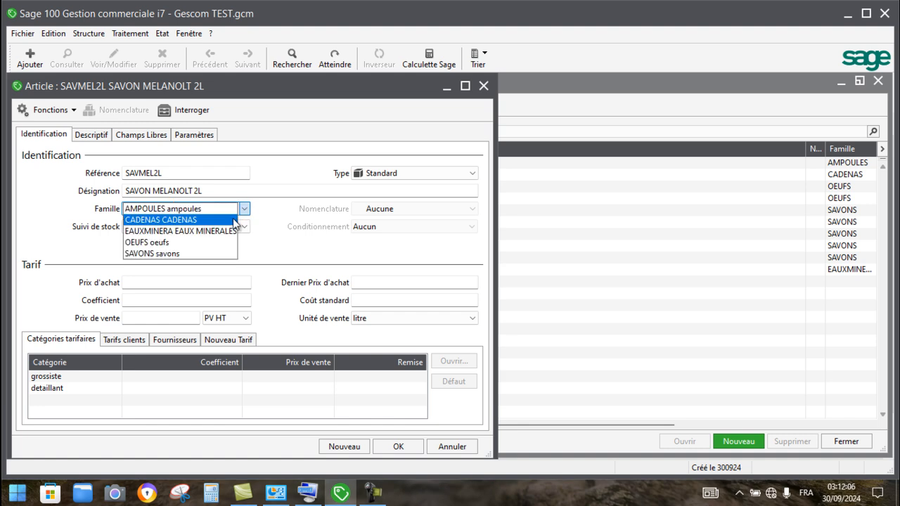
{"action": "left_click", "coordinate": [209, 253]}
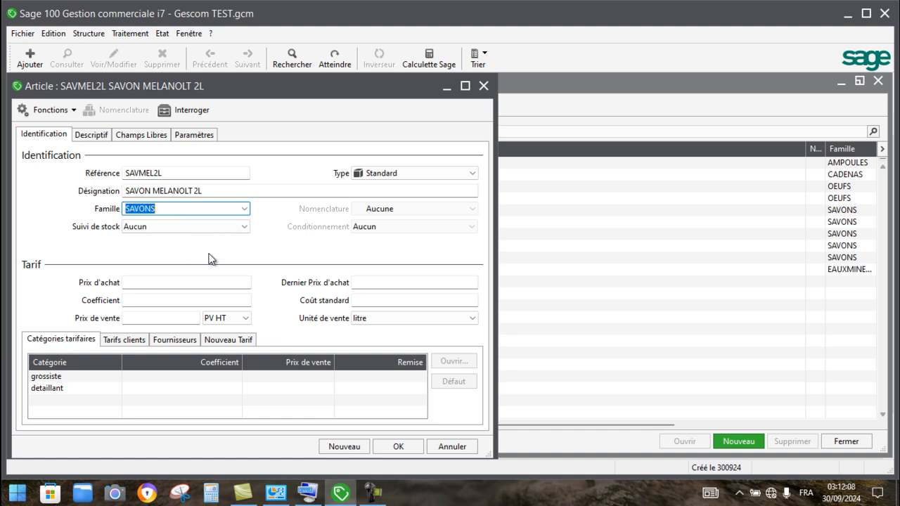
Set the new article's stock tracking to CMUP, its purchase price to 1500 and its sale price to 2000.
{"action": "left_click", "coordinate": [244, 230]}
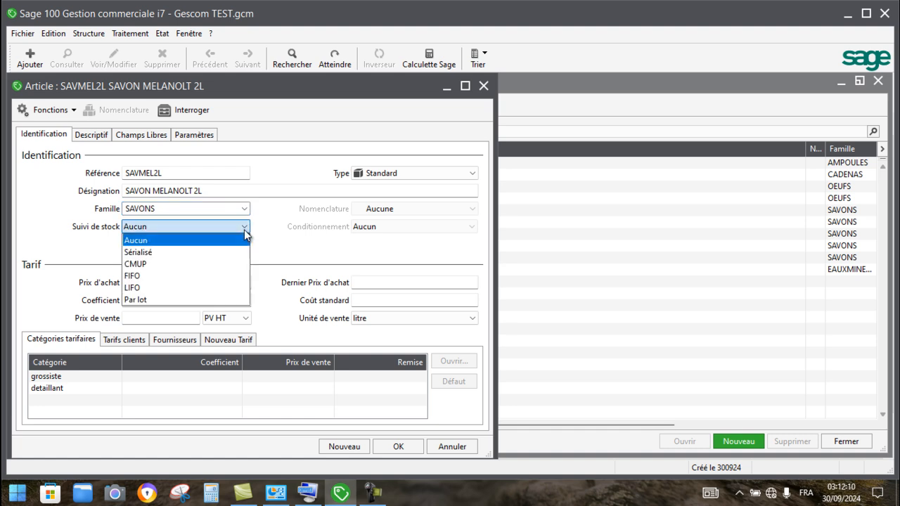
{"action": "left_click", "coordinate": [196, 265]}
{"action": "left_click", "coordinate": [161, 284]}
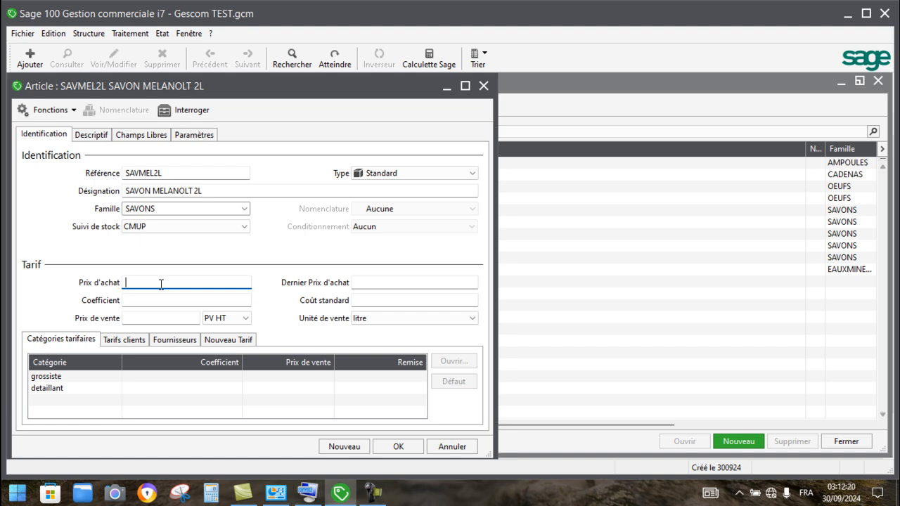
{"action": "type", "text": "1500"}
{"action": "left_click", "coordinate": [148, 318]}
{"action": "type", "text": "2000"}
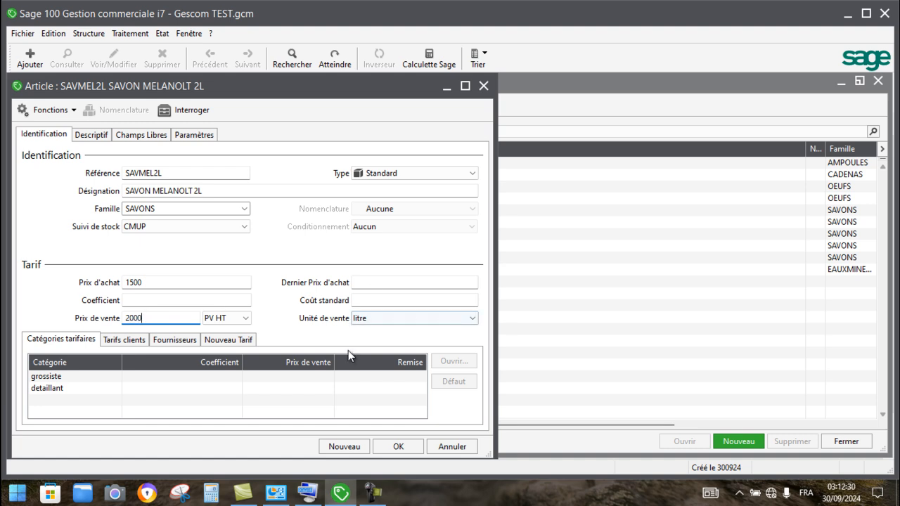
Set the article's packaging (Conditionnement) to CARTON and save the article record.
{"action": "left_click", "coordinate": [95, 135]}
{"action": "left_click", "coordinate": [141, 135]}
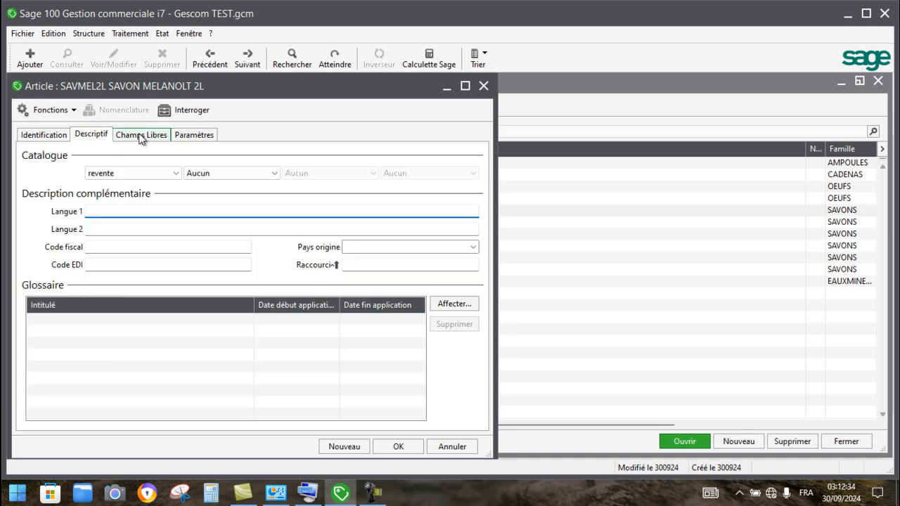
{"action": "left_click", "coordinate": [195, 134]}
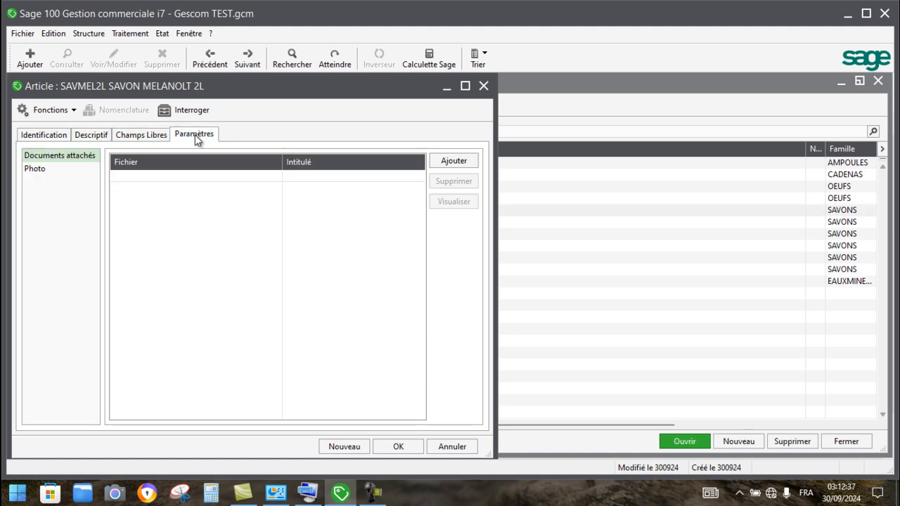
{"action": "left_click", "coordinate": [34, 134]}
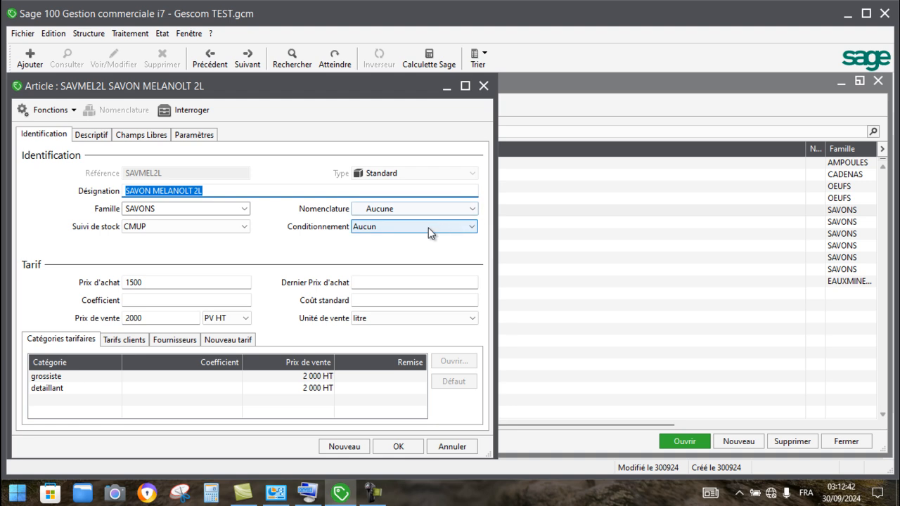
{"action": "left_click", "coordinate": [473, 229]}
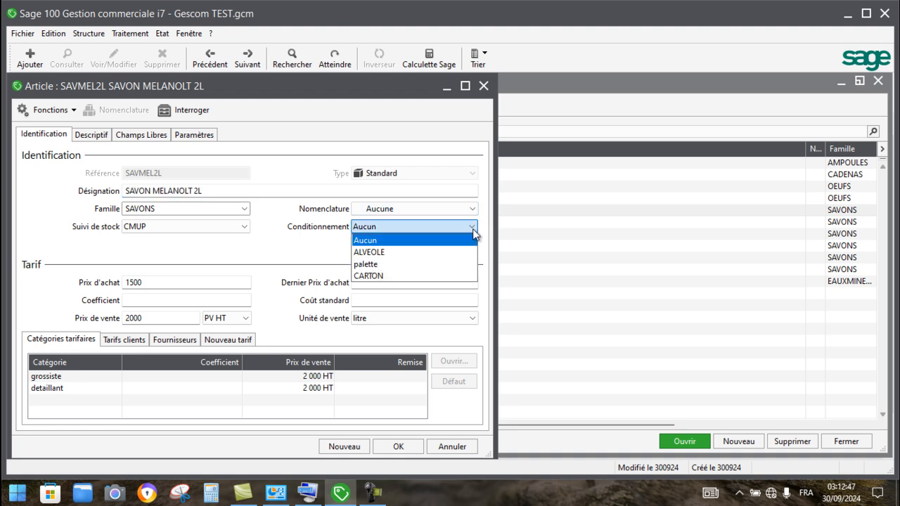
{"action": "left_click", "coordinate": [406, 276]}
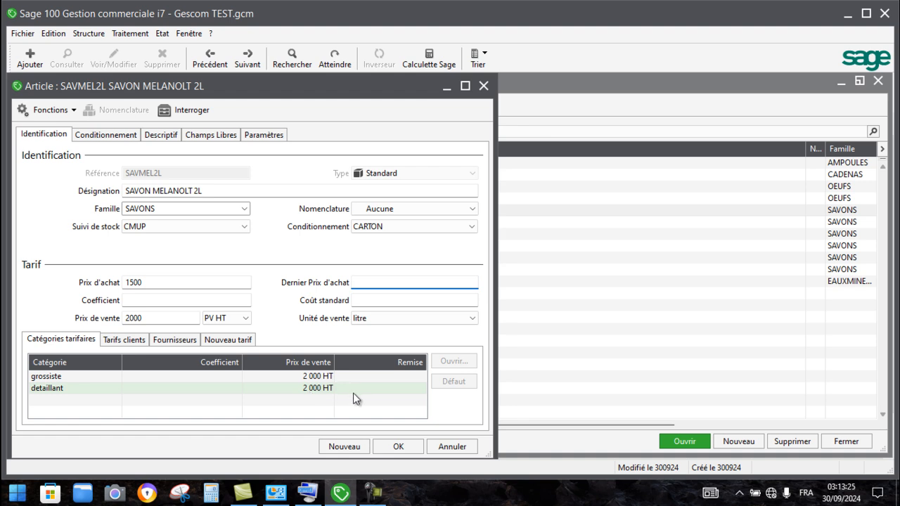
{"action": "left_click", "coordinate": [392, 445]}
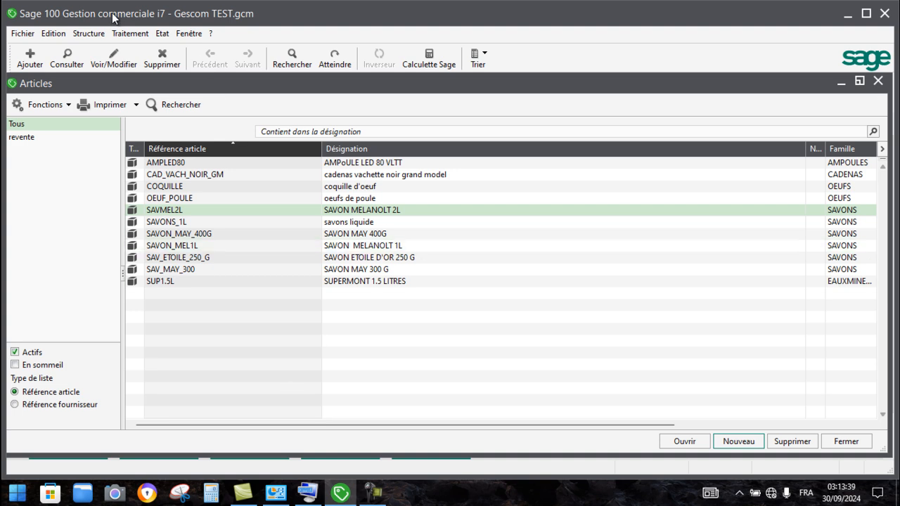
Create a new purchase invoice (Facture) and validate its header with the existing supplier.
{"action": "left_click", "coordinate": [123, 33]}
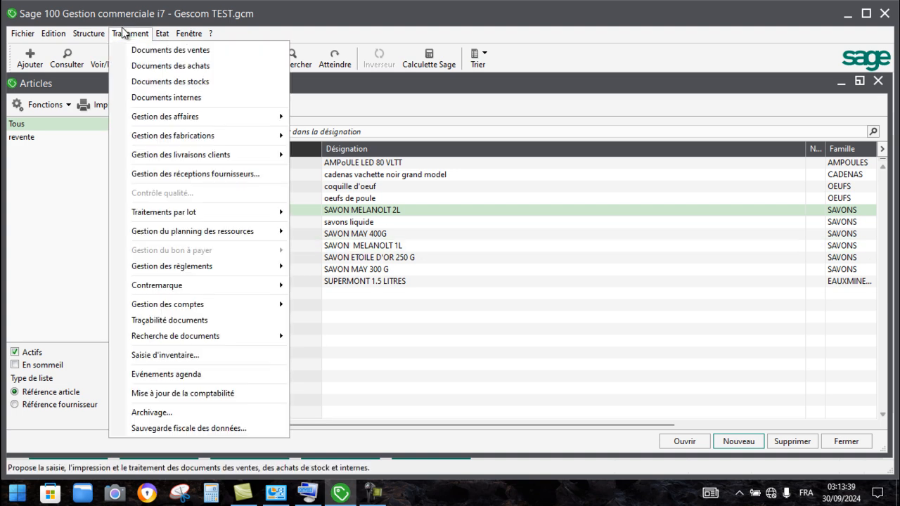
{"action": "left_click", "coordinate": [171, 65]}
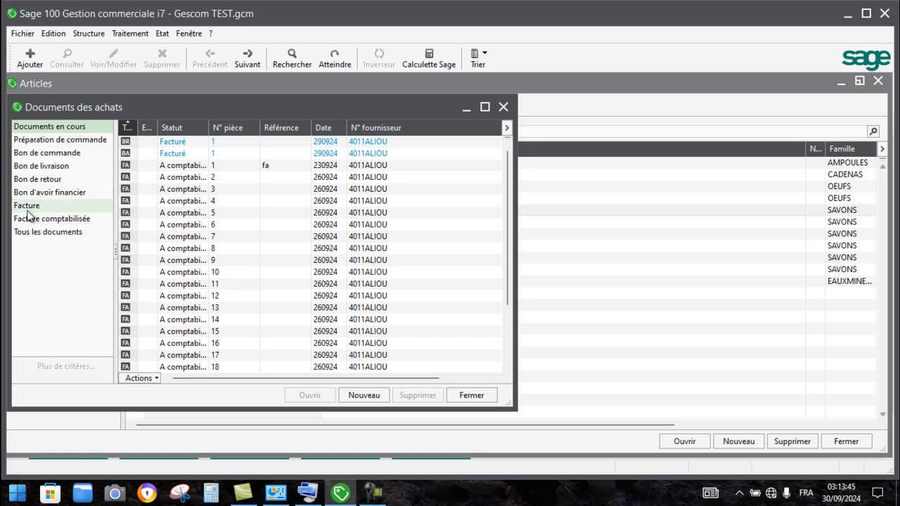
{"action": "left_click", "coordinate": [51, 205]}
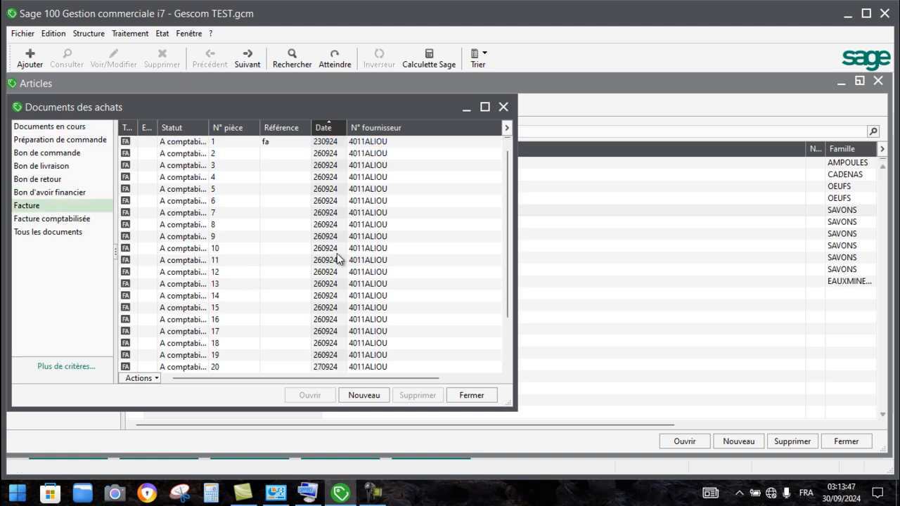
{"action": "left_click", "coordinate": [360, 397]}
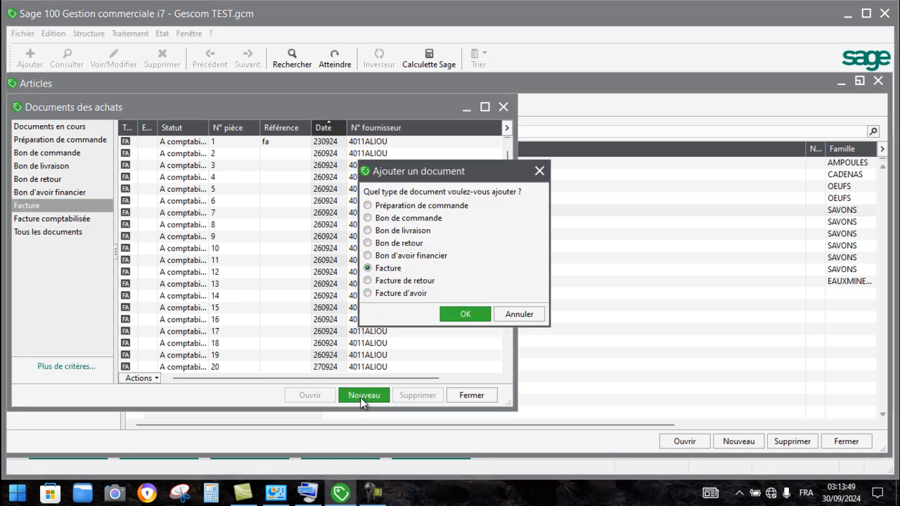
{"action": "left_click", "coordinate": [465, 315]}
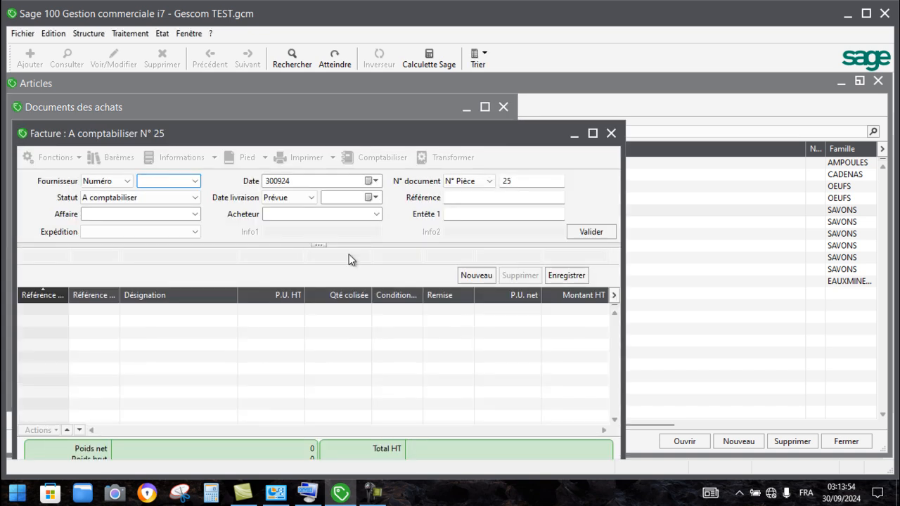
{"action": "left_click", "coordinate": [195, 182]}
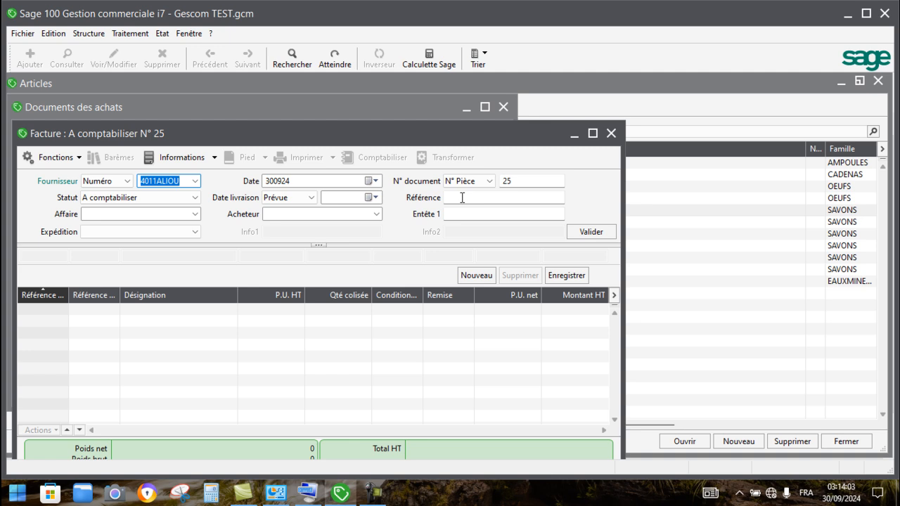
{"action": "key", "text": "Return"}
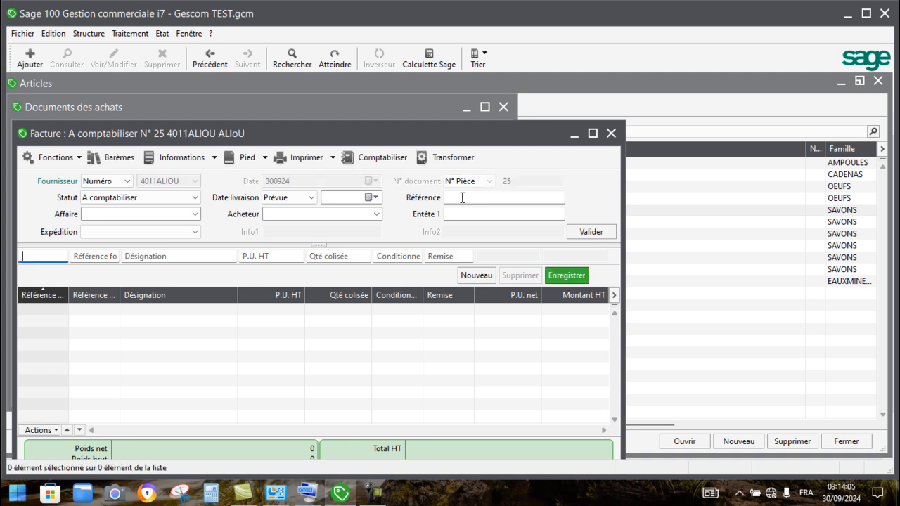
Add a line for article SAVMEL2L with quantity 1 to the invoice and close the purchase document windows.
{"action": "type", "text": "F"}
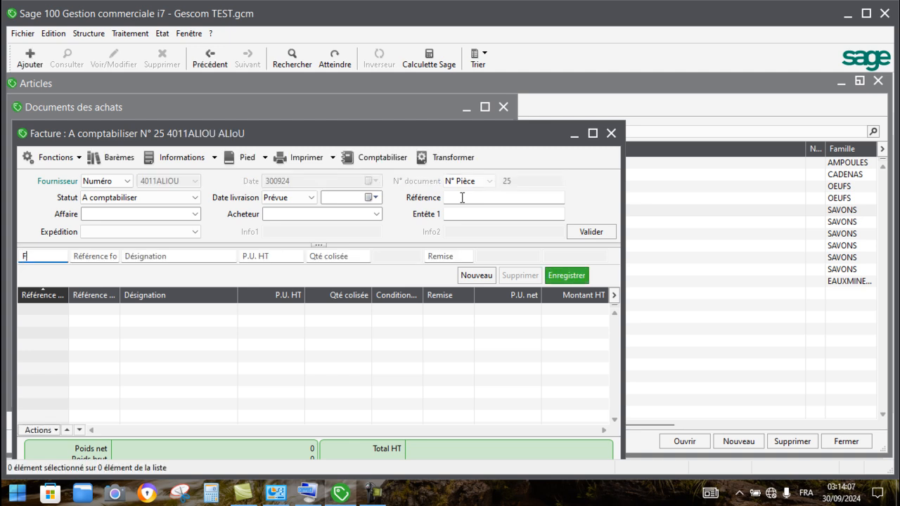
{"action": "key", "text": "Tab"}
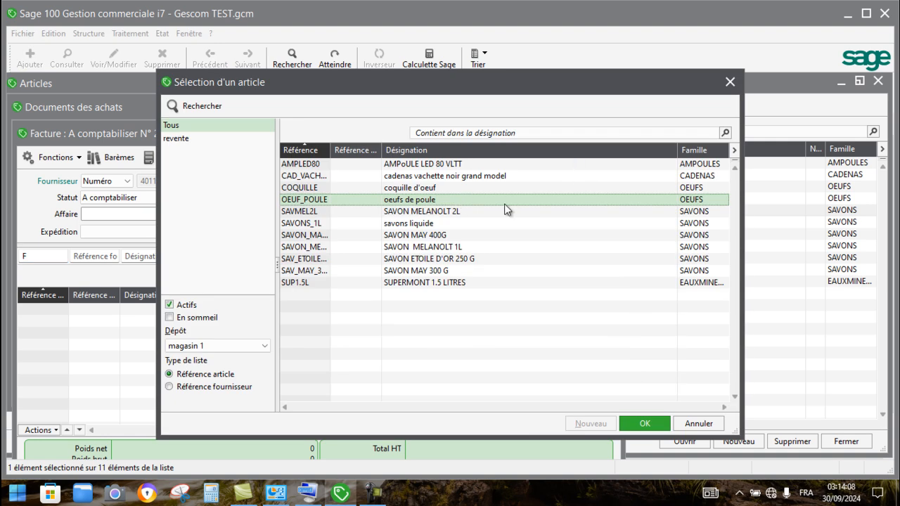
{"action": "double_click", "coordinate": [487, 211]}
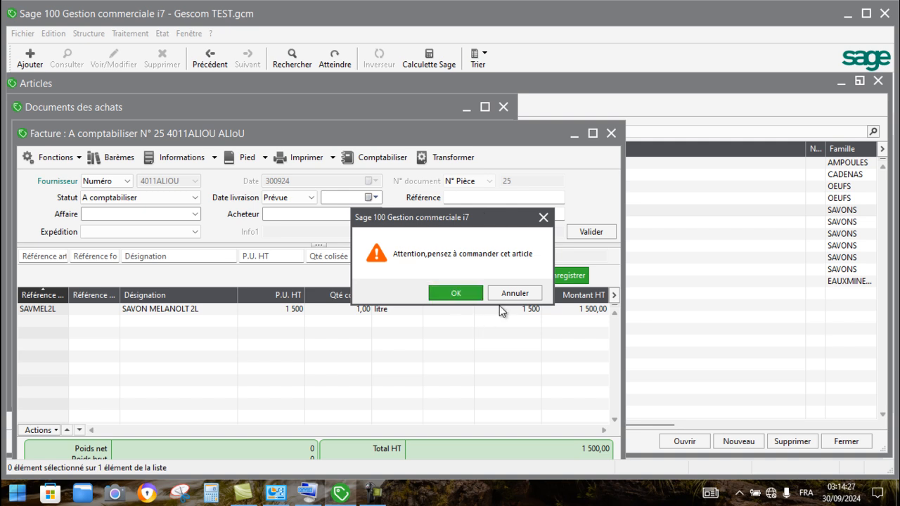
{"action": "left_click", "coordinate": [371, 495]}
{"action": "left_click", "coordinate": [844, 436]}
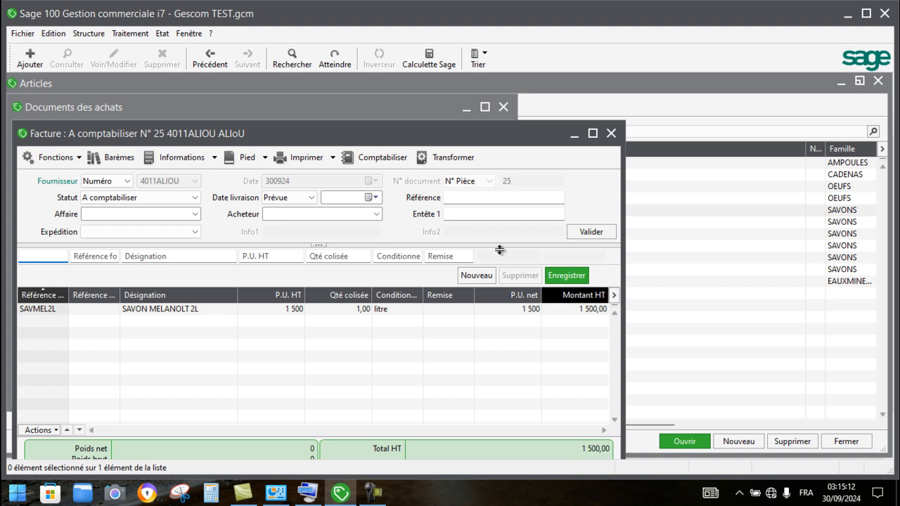
{"action": "left_click", "coordinate": [611, 133]}
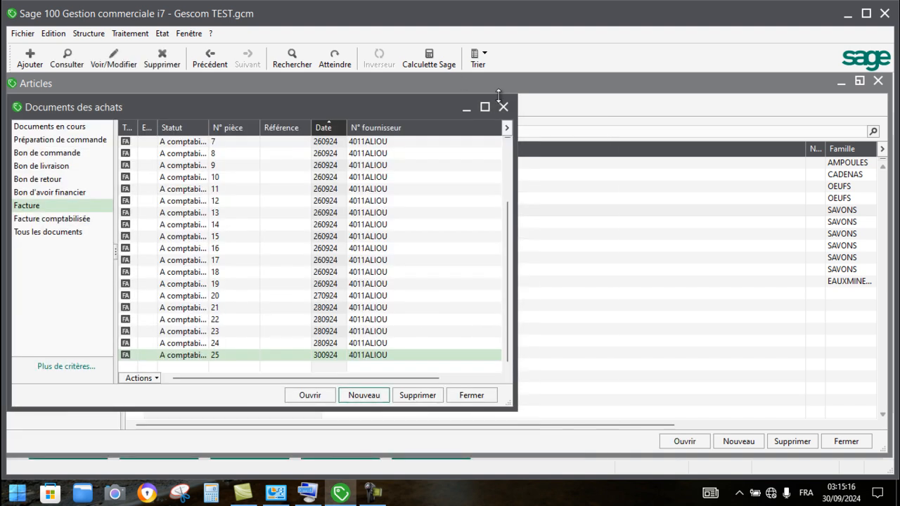
{"action": "left_click", "coordinate": [503, 107]}
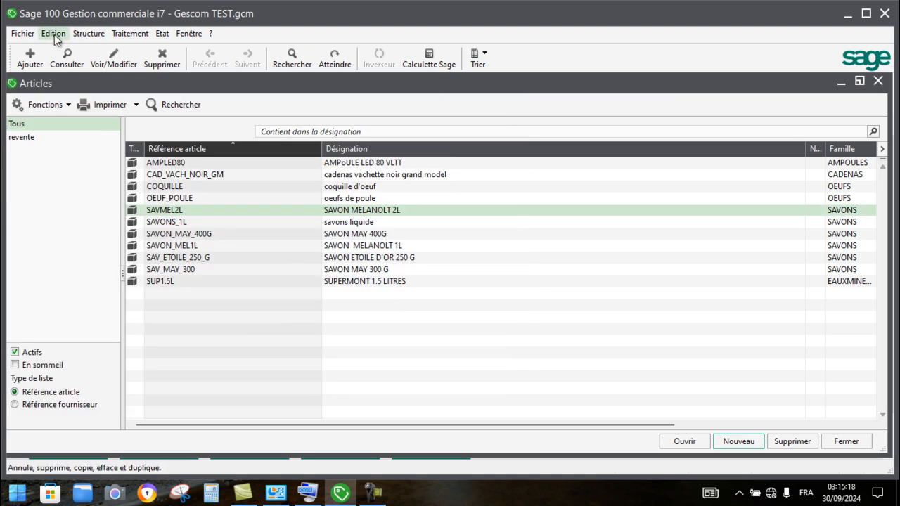
Open the record of article SAVMEL2L and consult its stock across all depots.
{"action": "left_click", "coordinate": [88, 33]}
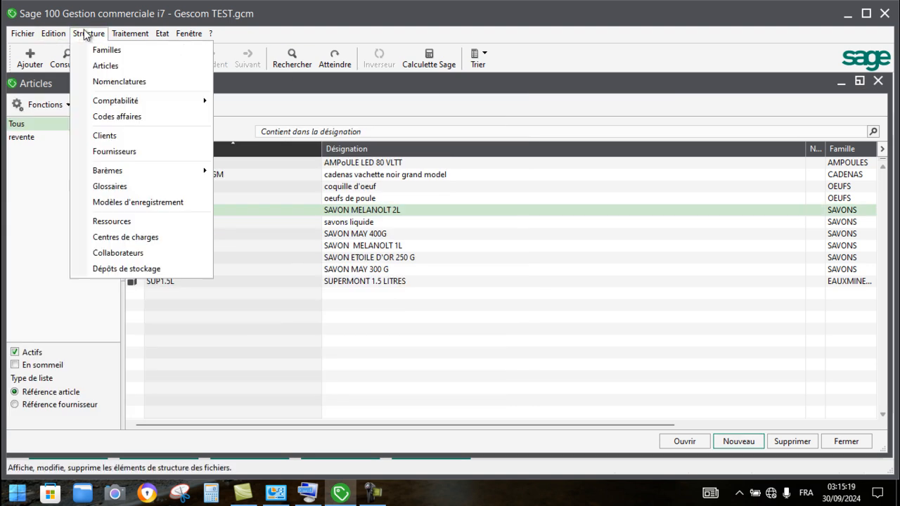
{"action": "left_click", "coordinate": [107, 66]}
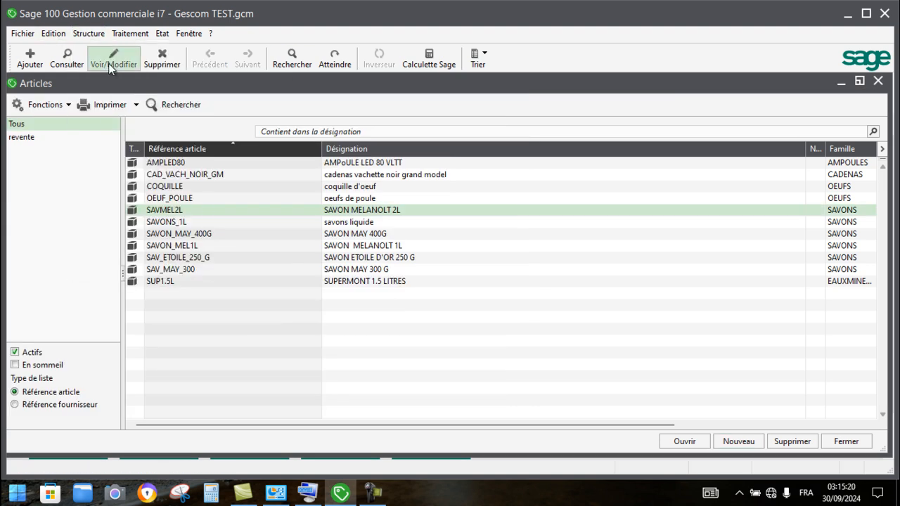
{"action": "left_click", "coordinate": [258, 209]}
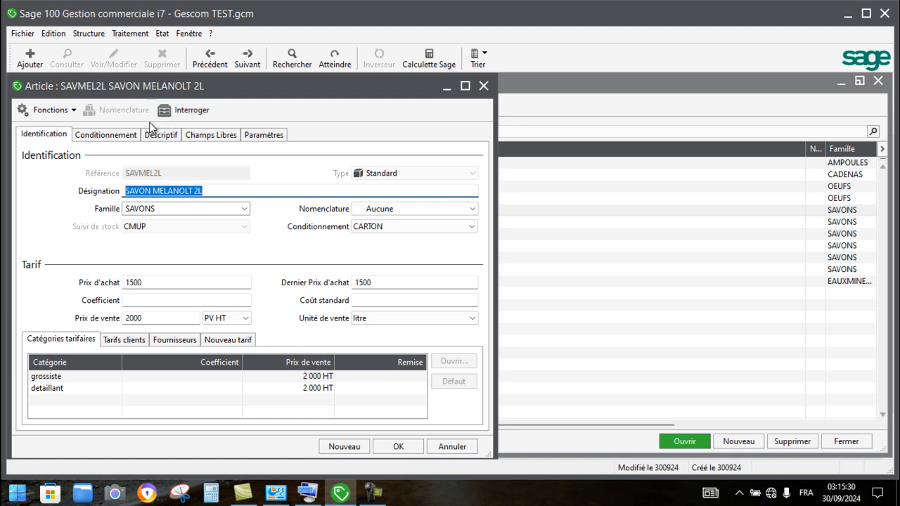
{"action": "left_click", "coordinate": [188, 113]}
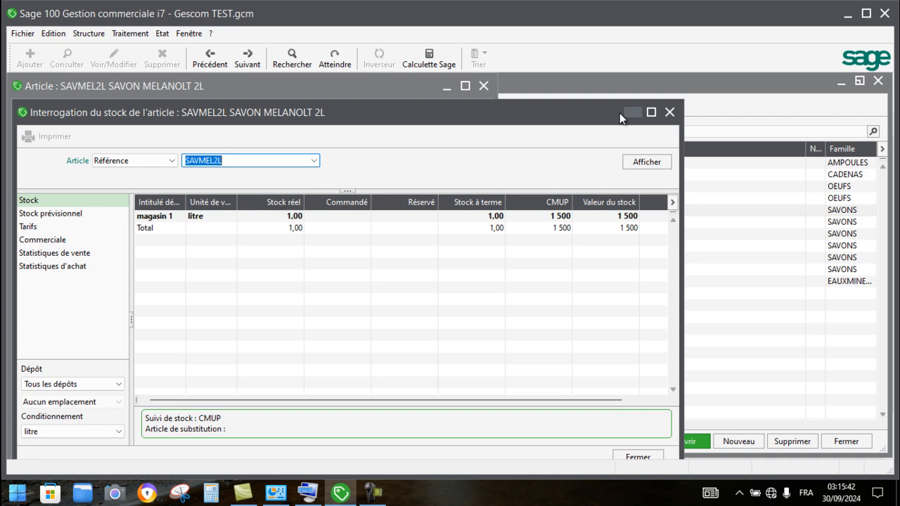
{"action": "left_click", "coordinate": [671, 113]}
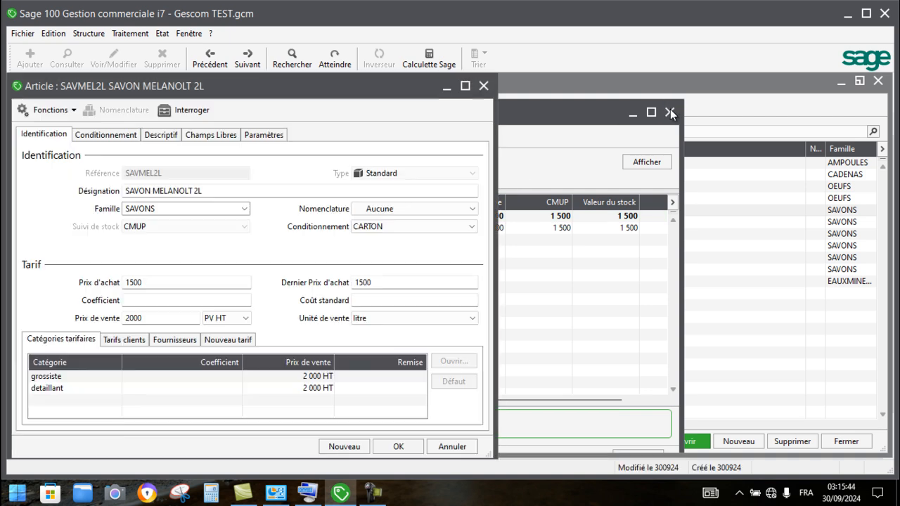
Review the packaging of article SAVMEL2L and open its depot (Dépôt) parameters.
{"action": "left_click", "coordinate": [115, 137]}
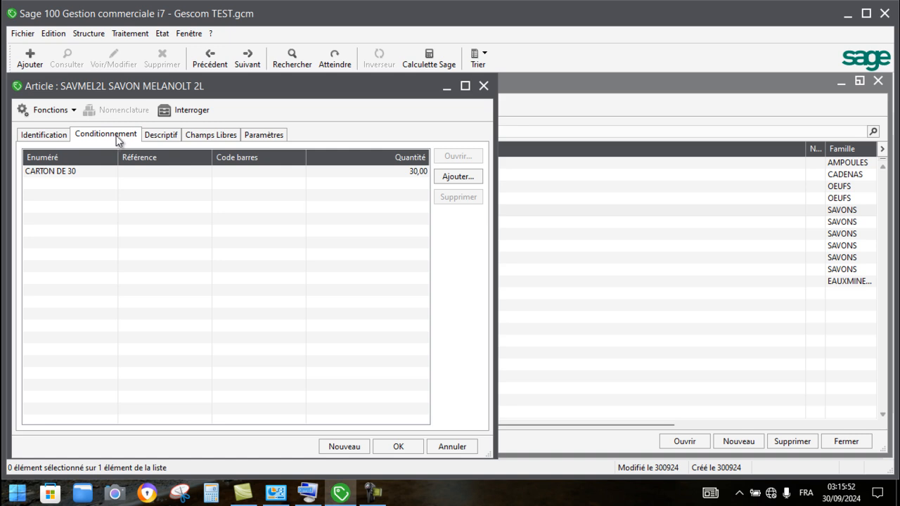
{"action": "left_click", "coordinate": [162, 135]}
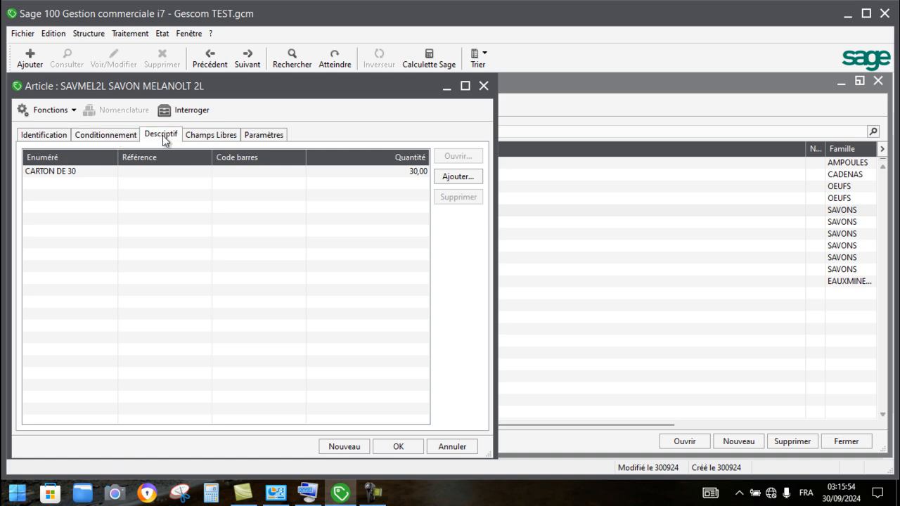
{"action": "left_click", "coordinate": [202, 140]}
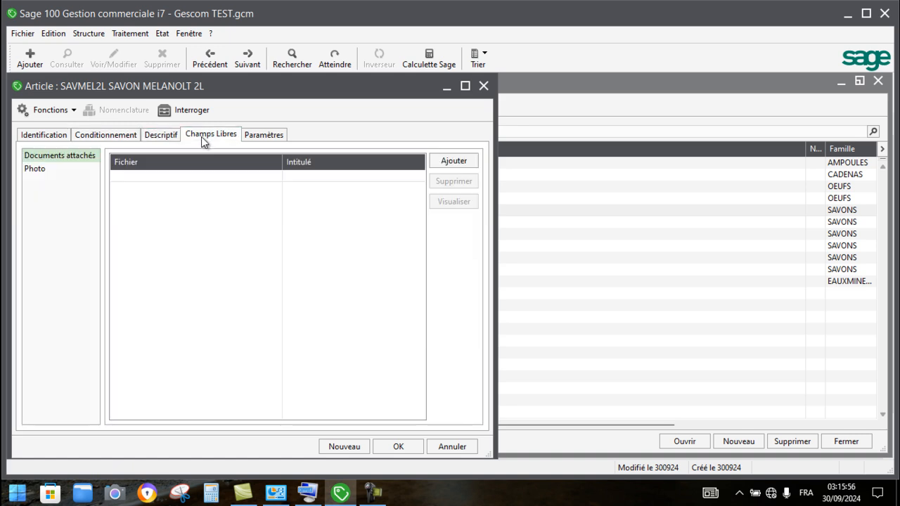
{"action": "left_click", "coordinate": [259, 138]}
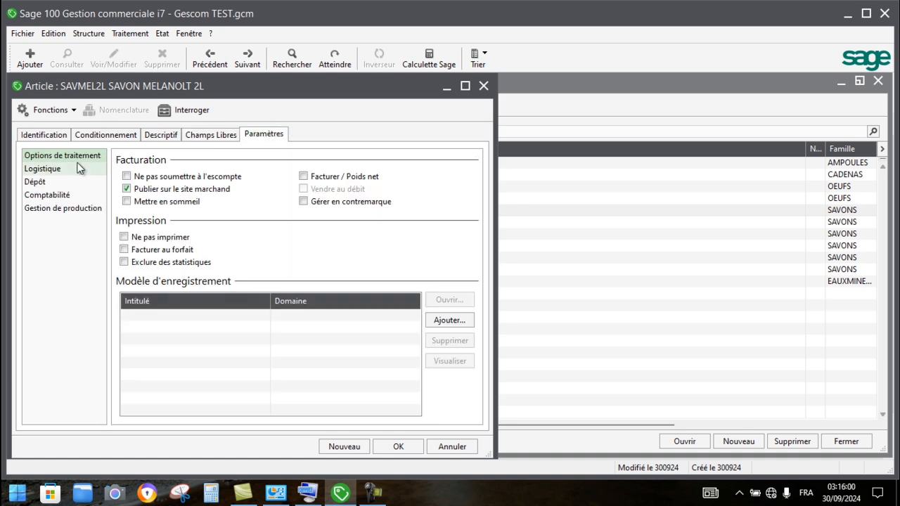
{"action": "left_click", "coordinate": [54, 186]}
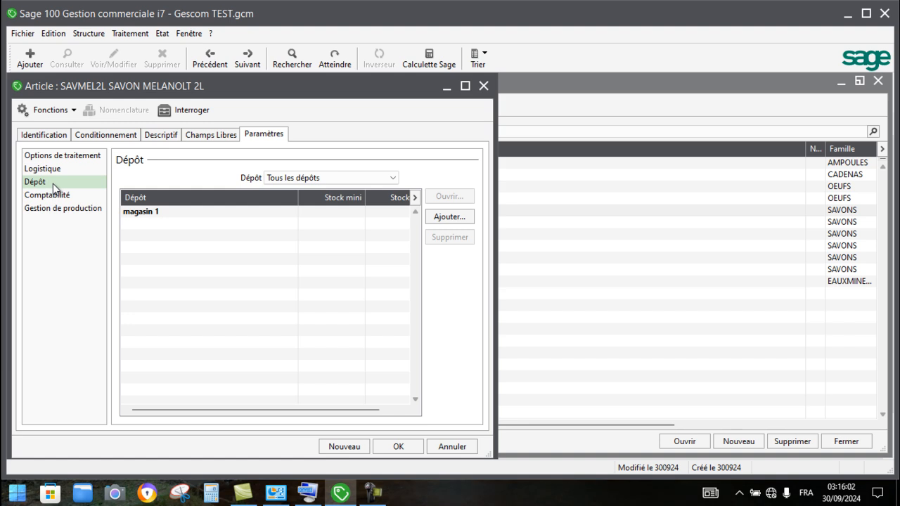
Set depot magasin 1 to minimum stock 3000, maximum stock 10000 and main location DEFAUT, and save the article.
{"action": "double_click", "coordinate": [241, 212]}
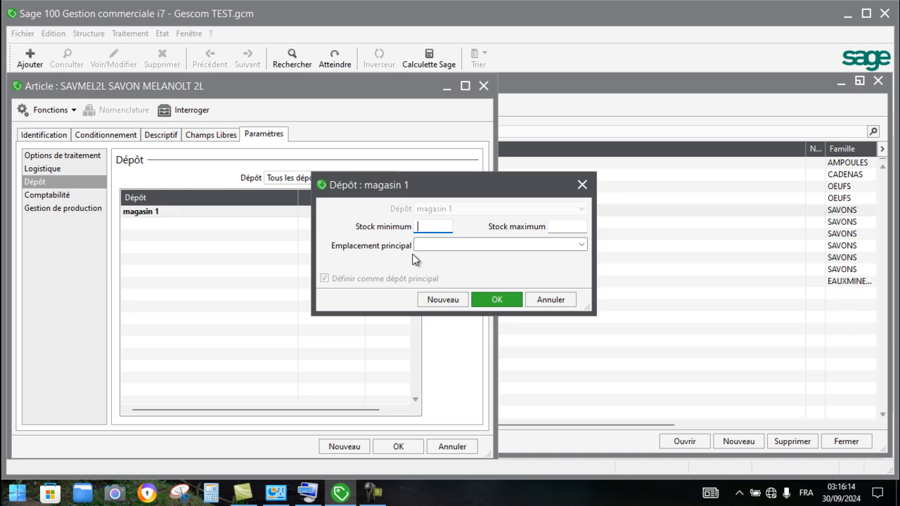
{"action": "type", "text": "3000"}
{"action": "left_click", "coordinate": [554, 226]}
{"action": "type", "text": "10000"}
{"action": "left_click", "coordinate": [583, 249]}
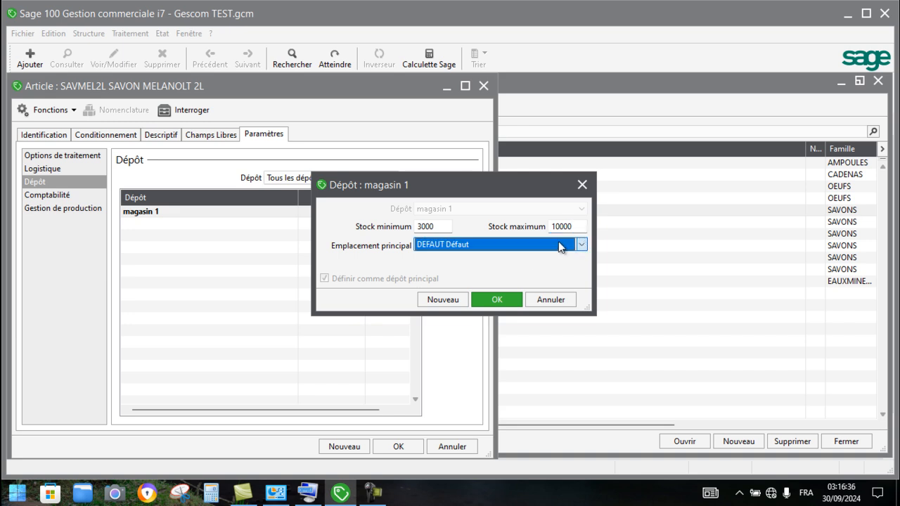
{"action": "left_click", "coordinate": [558, 242]}
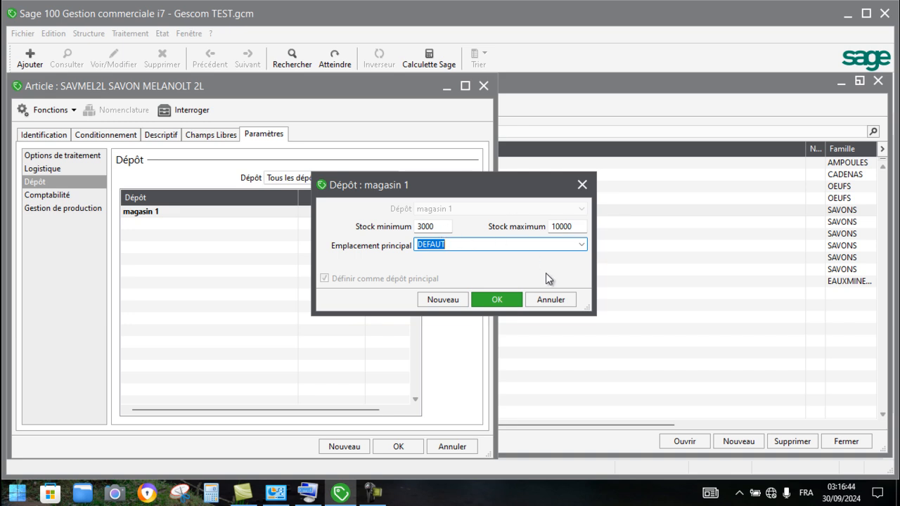
{"action": "left_click", "coordinate": [494, 299]}
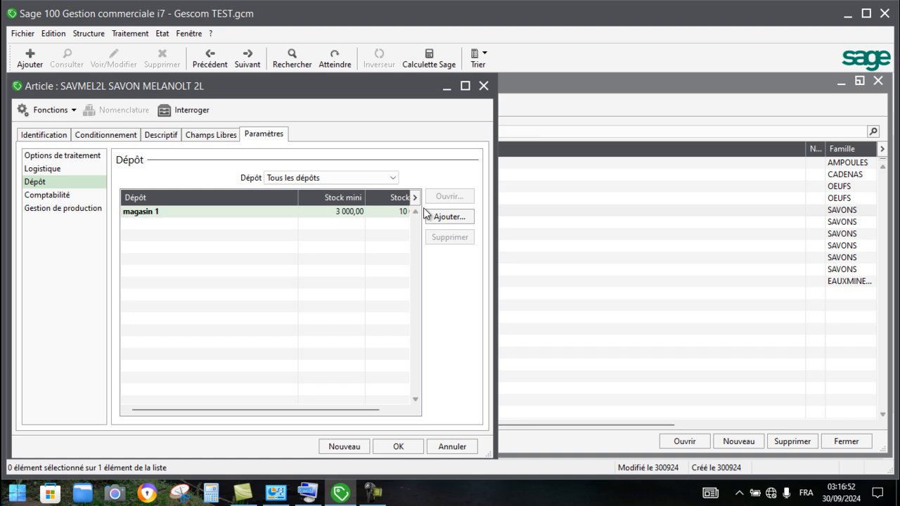
{"action": "left_click", "coordinate": [399, 449]}
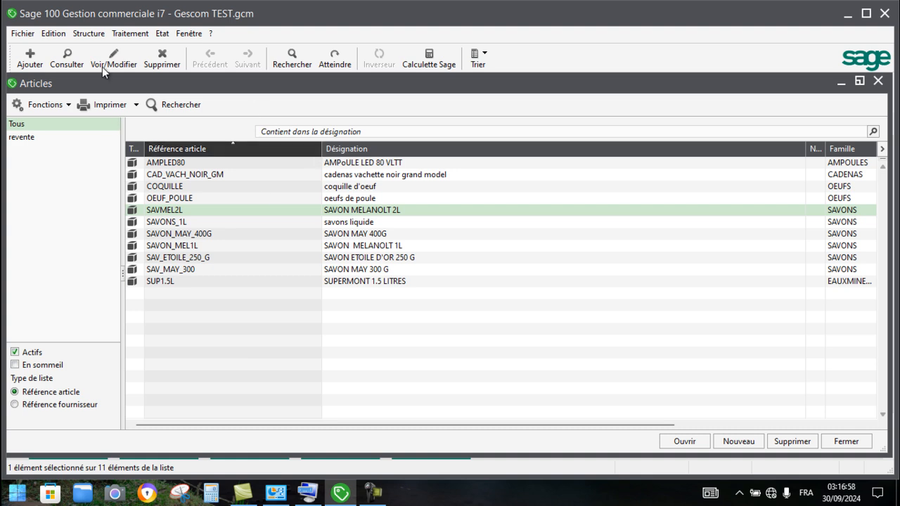
Create another purchase invoice (Facture) for the existing supplier and validate its header.
{"action": "left_click", "coordinate": [128, 35]}
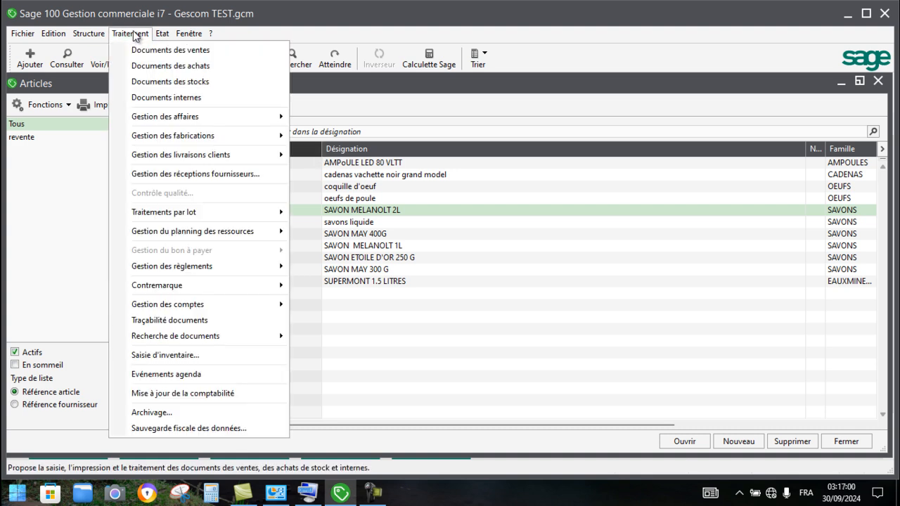
{"action": "left_click", "coordinate": [161, 66]}
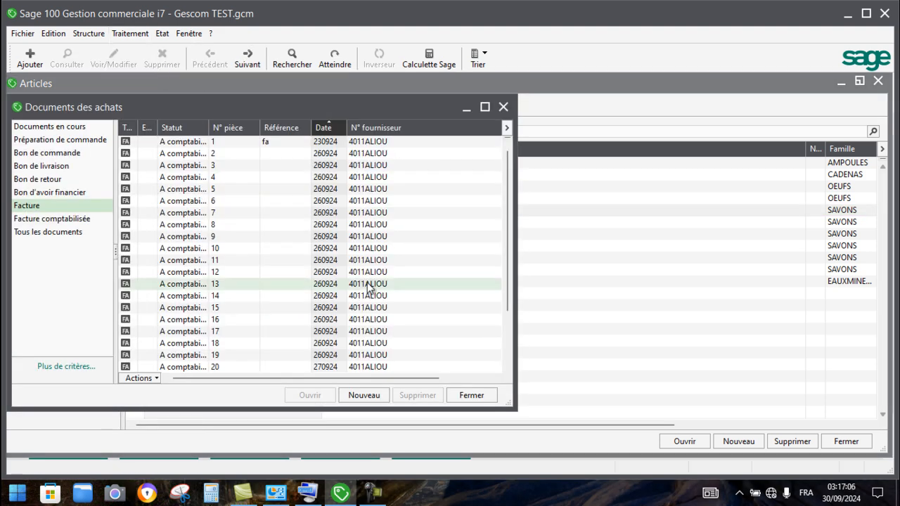
{"action": "left_click", "coordinate": [360, 397]}
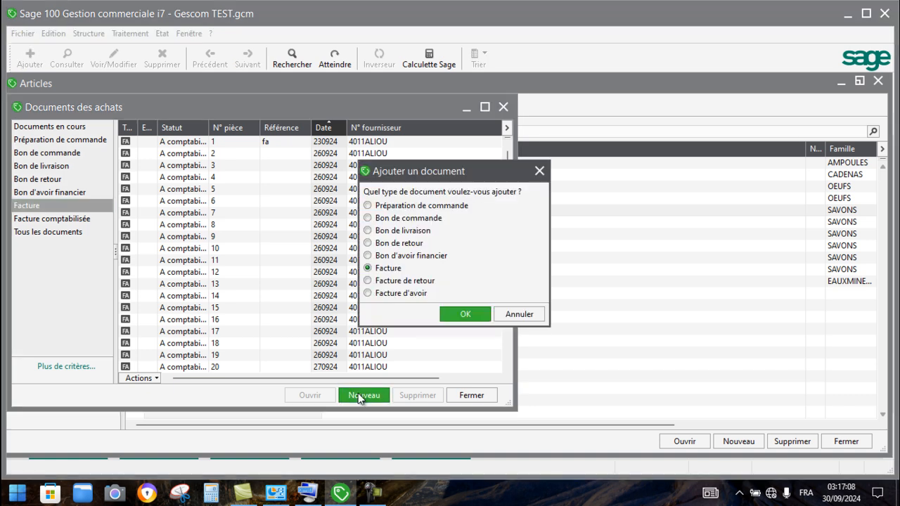
{"action": "left_click", "coordinate": [464, 316]}
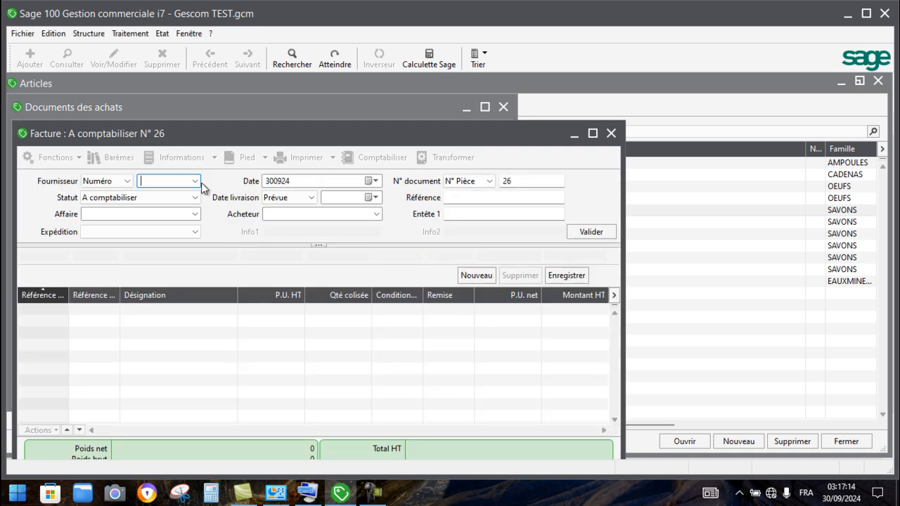
{"action": "left_click", "coordinate": [196, 185]}
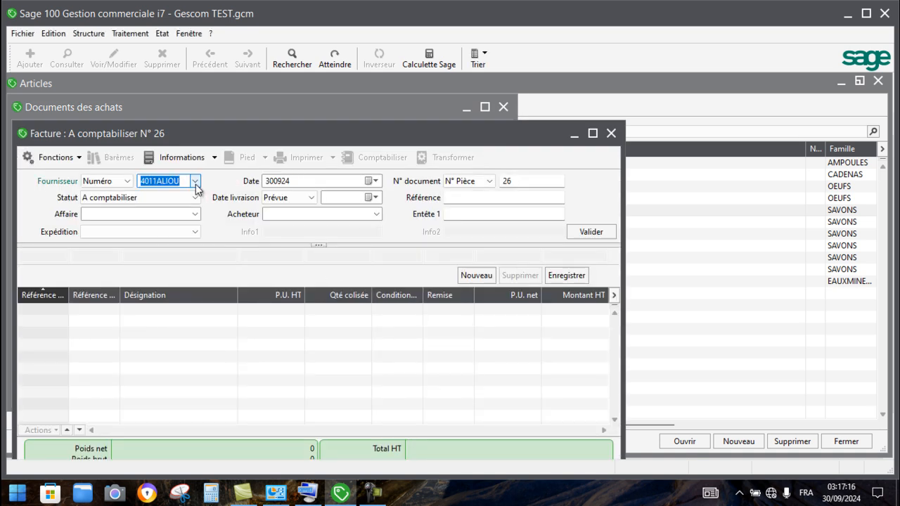
{"action": "key", "text": "Return"}
Add article SAVMEL2L to the purchase invoice with quantity 1 and acknowledge the reorder alert.
{"action": "type", "text": "G"}
{"action": "key", "text": "Tab"}
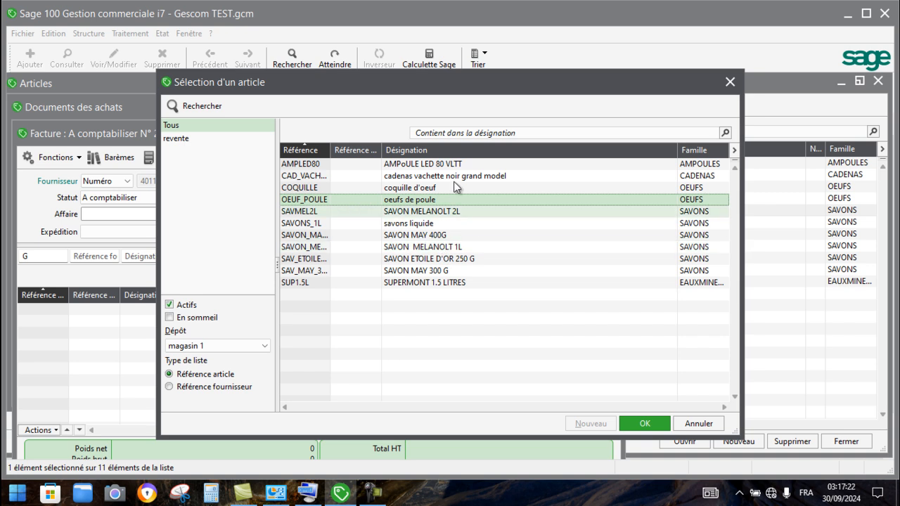
{"action": "double_click", "coordinate": [467, 211]}
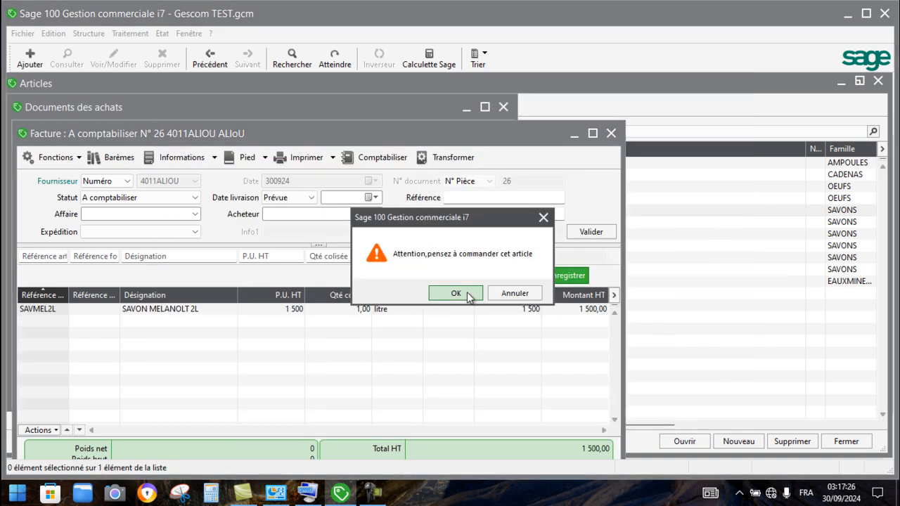
{"action": "left_click", "coordinate": [470, 293]}
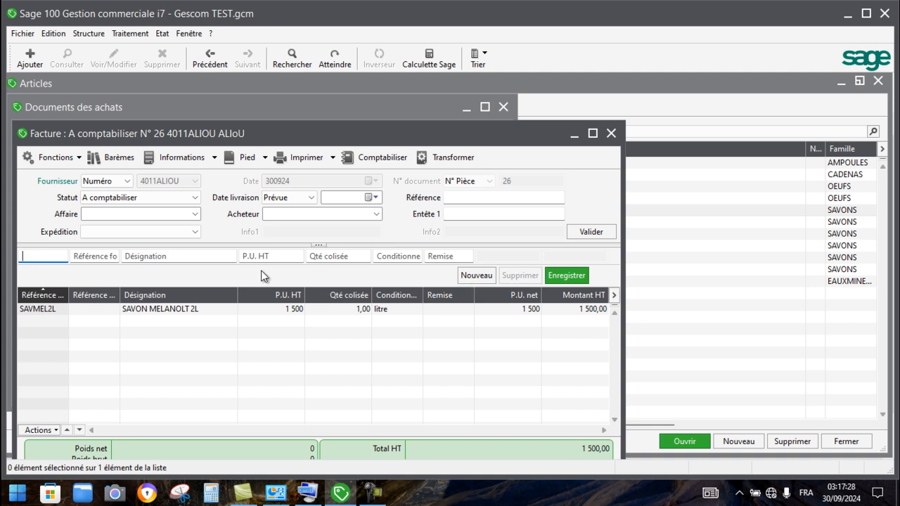
Change the quantity of the SAVMEL2L line to 4000, save it and close the purchase document windows.
{"action": "left_click", "coordinate": [294, 315]}
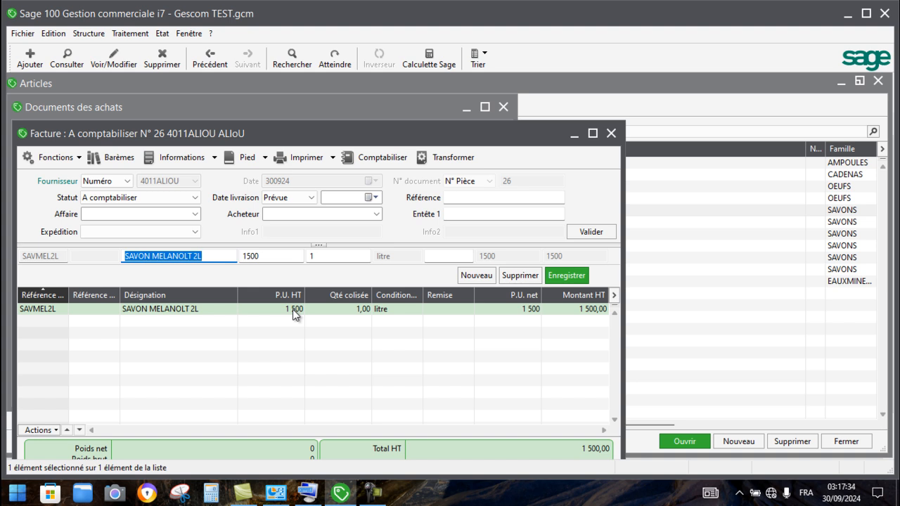
{"action": "left_click", "coordinate": [325, 256]}
{"action": "key", "text": "BackSpace"}
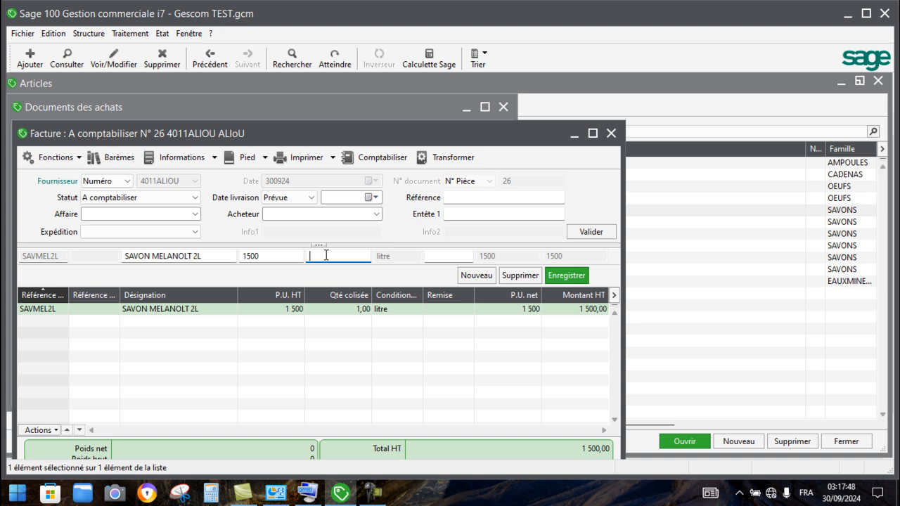
{"action": "type", "text": "4000"}
{"action": "key", "text": "Return"}
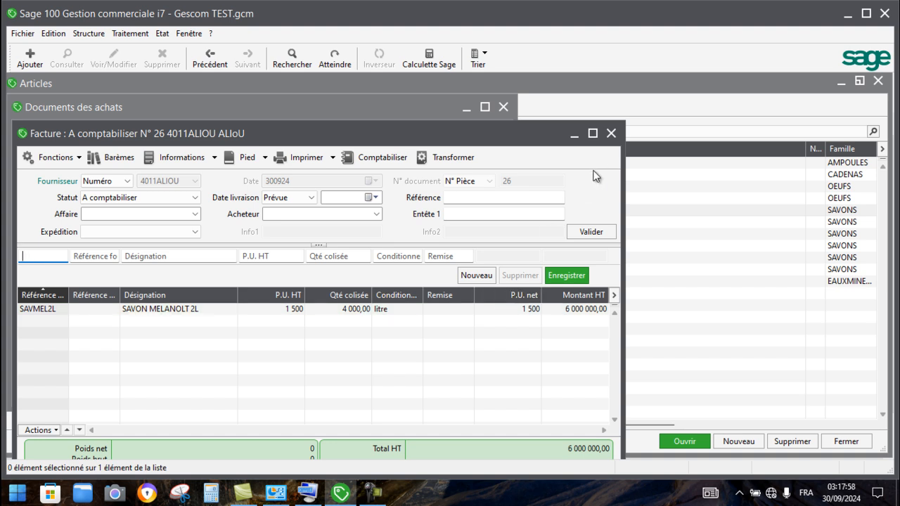
{"action": "left_click", "coordinate": [611, 133]}
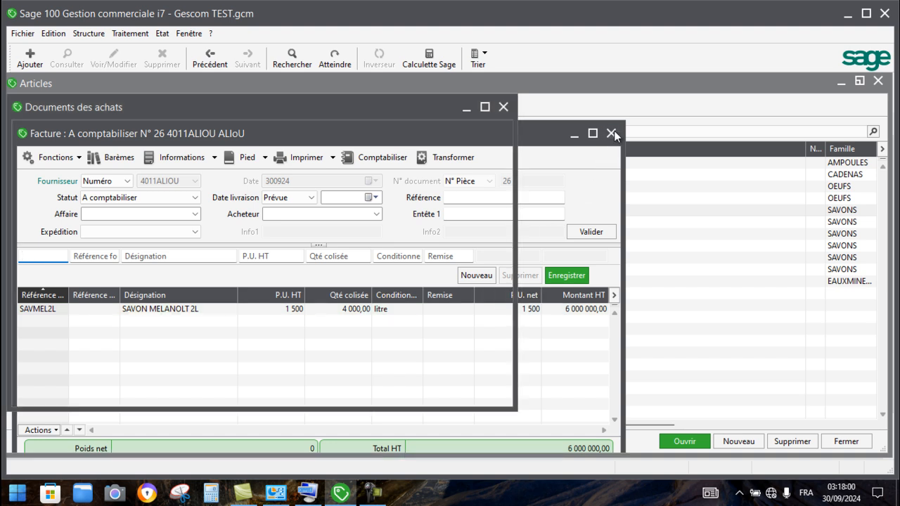
{"action": "left_click", "coordinate": [503, 106]}
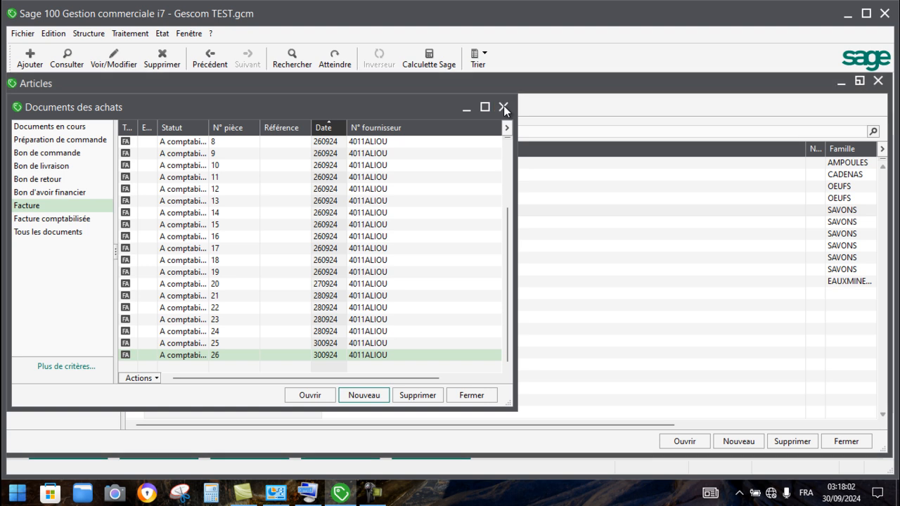
Reopen article SAVMEL2L, consult its real stock in magasin 1, and close the stock query and article record.
{"action": "left_click", "coordinate": [90, 37]}
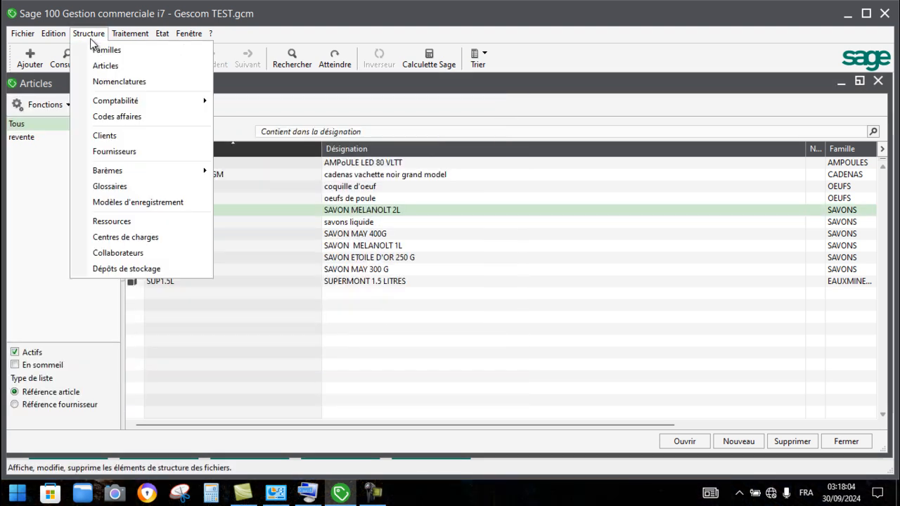
{"action": "left_click", "coordinate": [104, 66]}
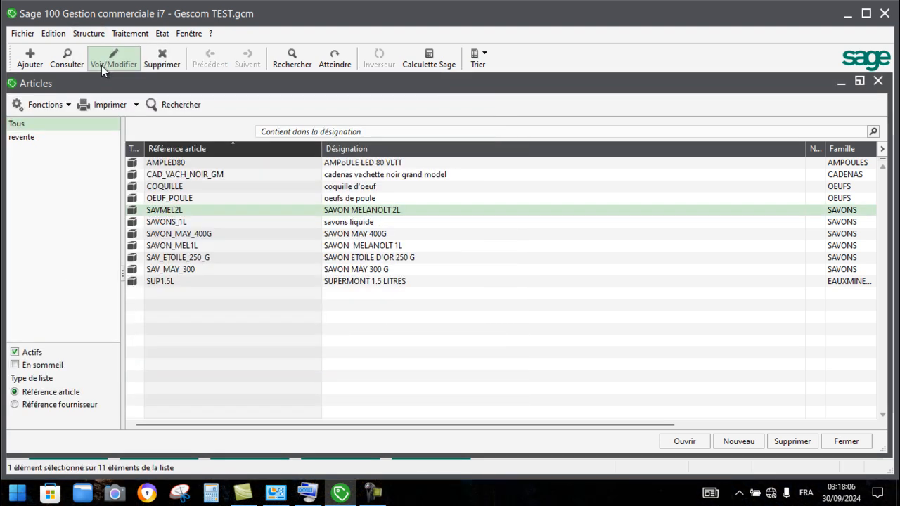
{"action": "double_click", "coordinate": [455, 209]}
{"action": "left_click", "coordinate": [177, 109]}
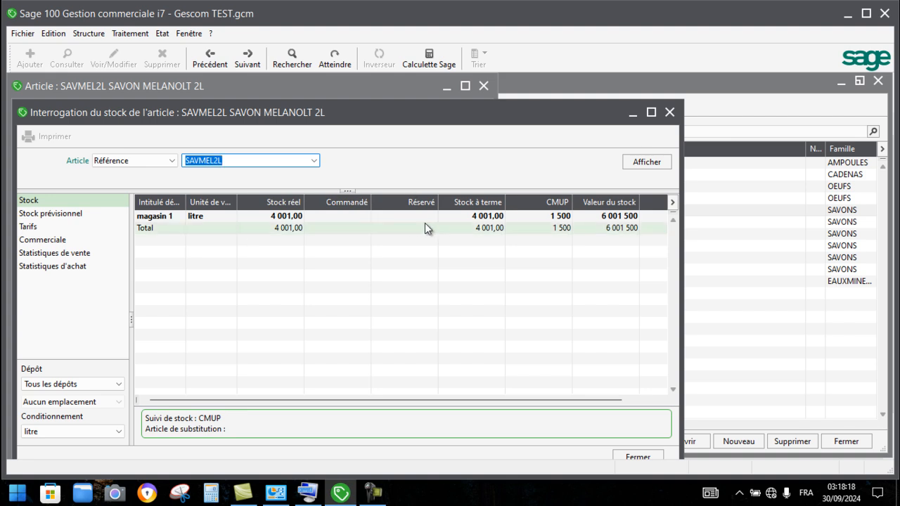
{"action": "left_click", "coordinate": [296, 225]}
{"action": "left_click", "coordinate": [304, 217]}
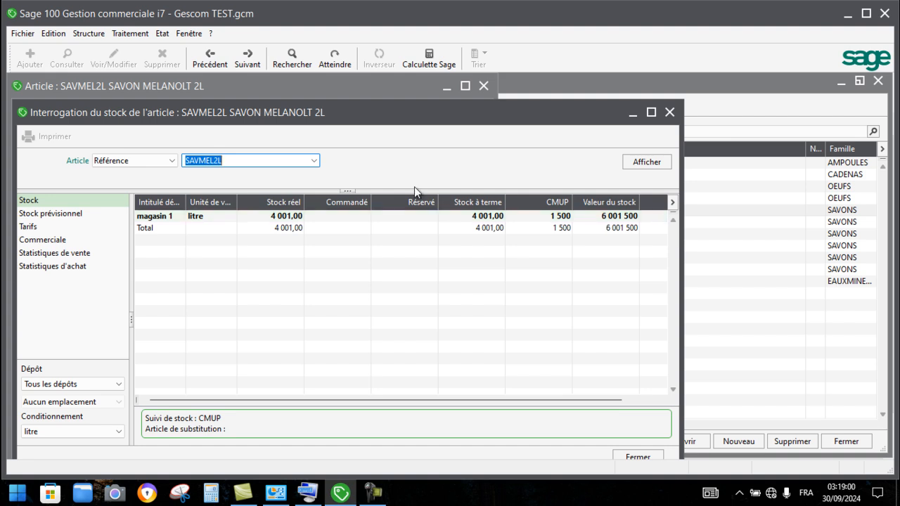
{"action": "left_click", "coordinate": [670, 112]}
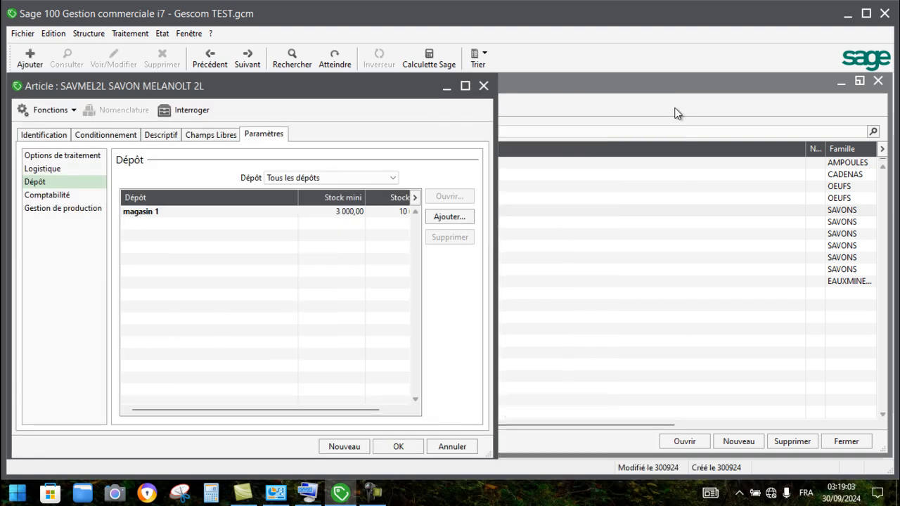
{"action": "left_click", "coordinate": [484, 87]}
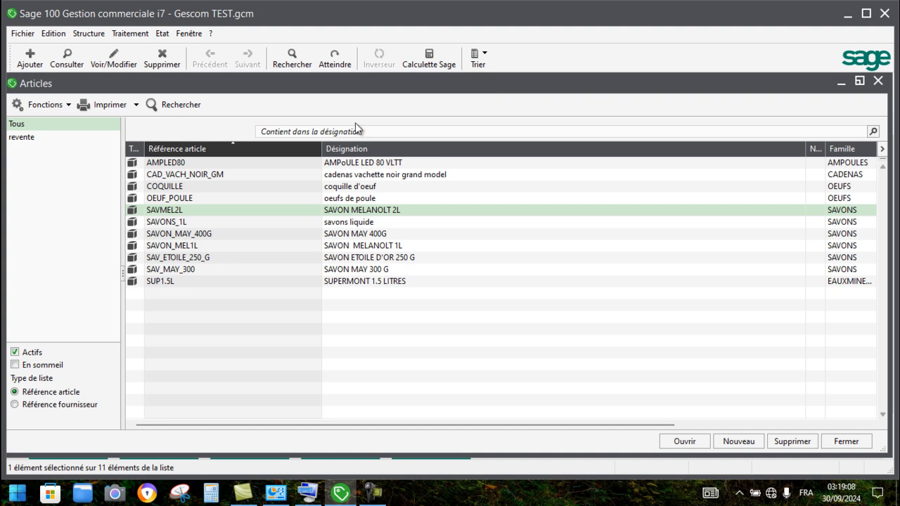
Open the sales documents, filter them to invoices and create a new document of type Facture.
{"action": "left_click", "coordinate": [140, 36]}
{"action": "left_click", "coordinate": [164, 51]}
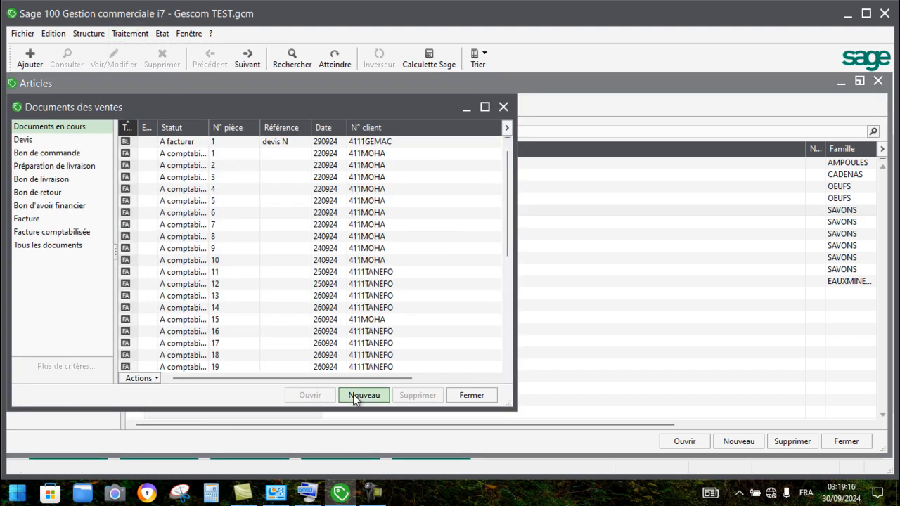
{"action": "left_click", "coordinate": [68, 224]}
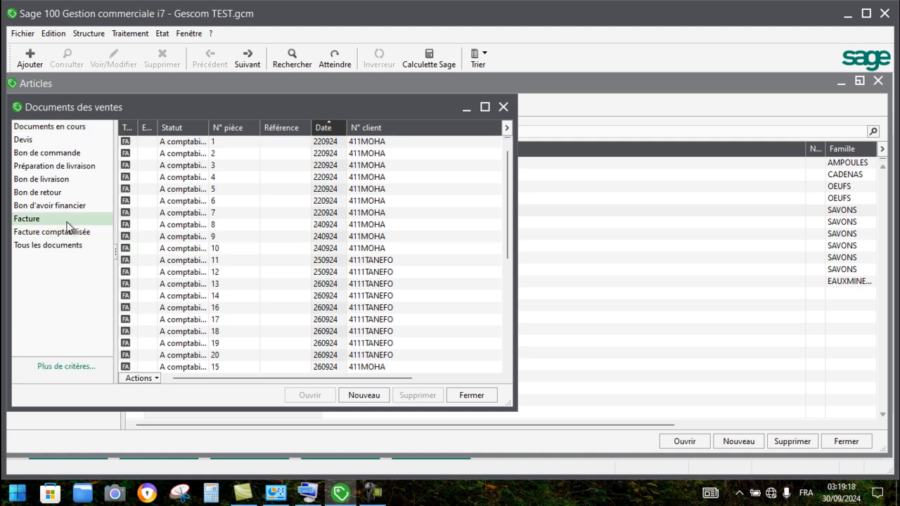
{"action": "left_click", "coordinate": [361, 395]}
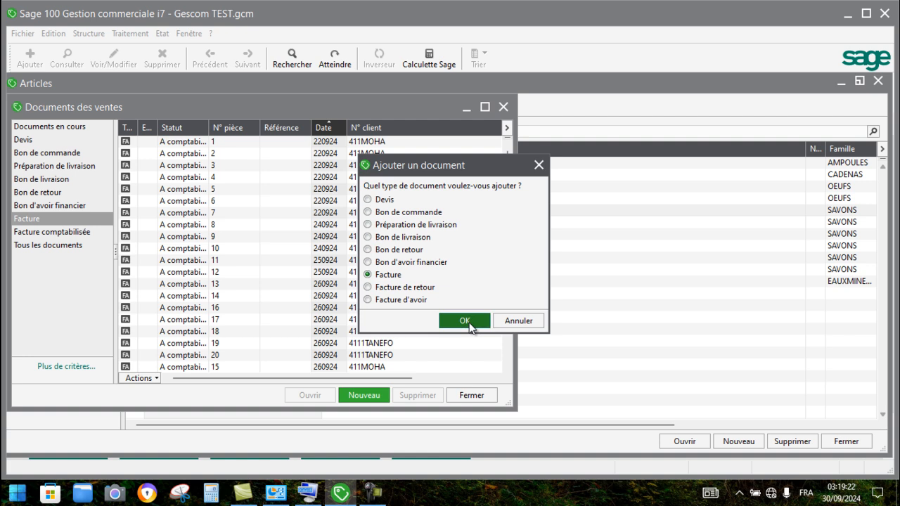
{"action": "left_click", "coordinate": [465, 321]}
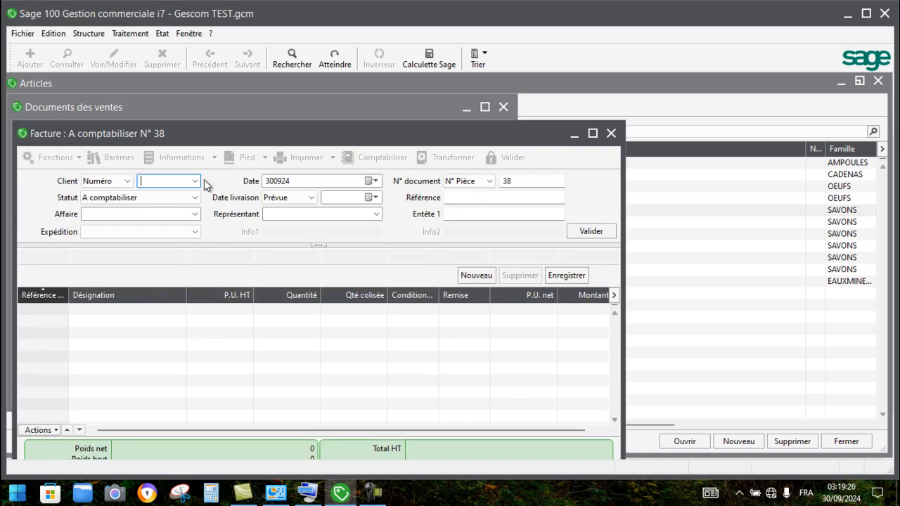
Choose the last customer in the list for the sales invoice, validate the header and accept the financial risk alert.
{"action": "left_click", "coordinate": [195, 181]}
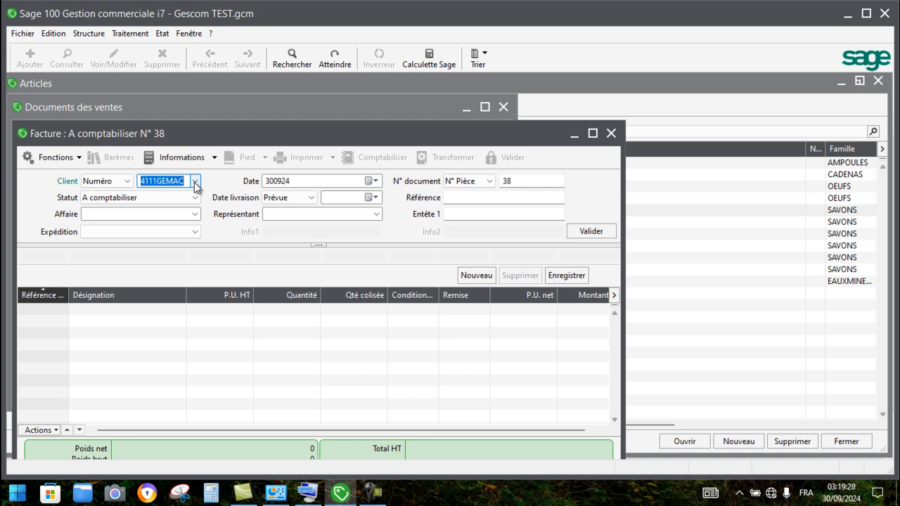
{"action": "key", "text": "Delete"}
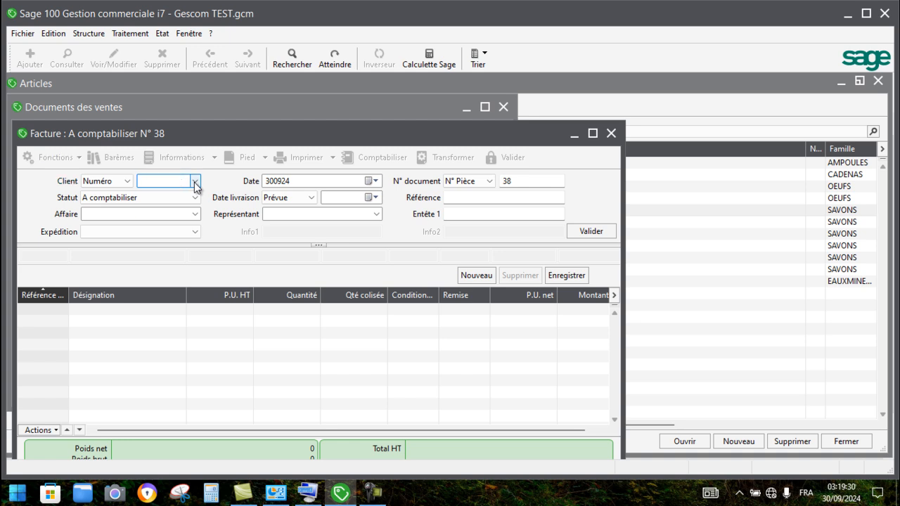
{"action": "left_click", "coordinate": [195, 182]}
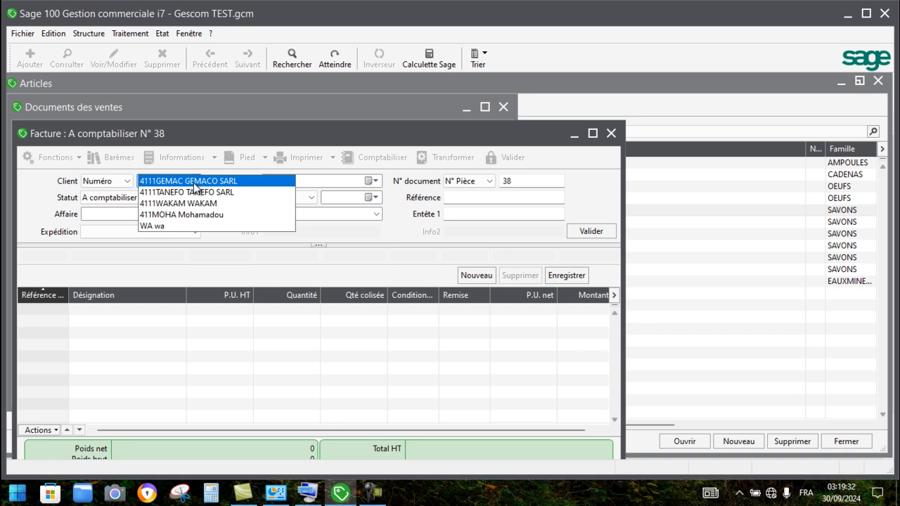
{"action": "left_click", "coordinate": [169, 225]}
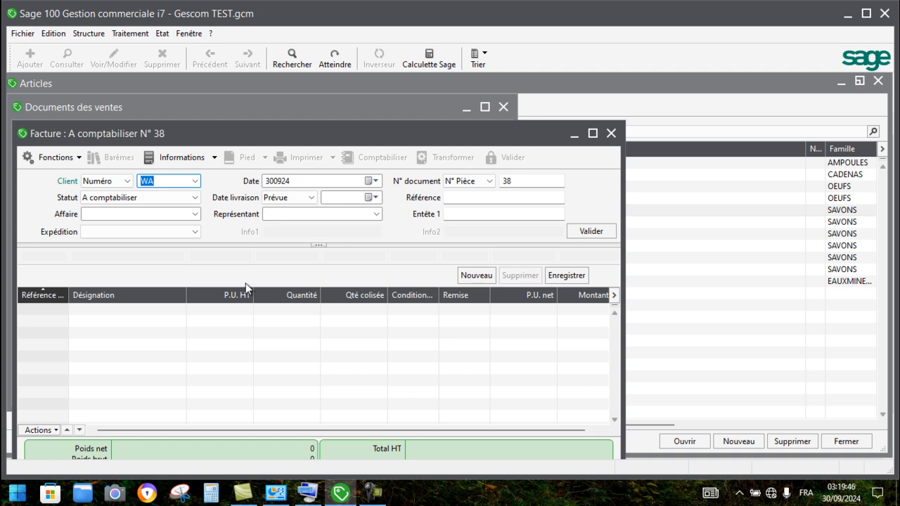
{"action": "key", "text": "Tab"}
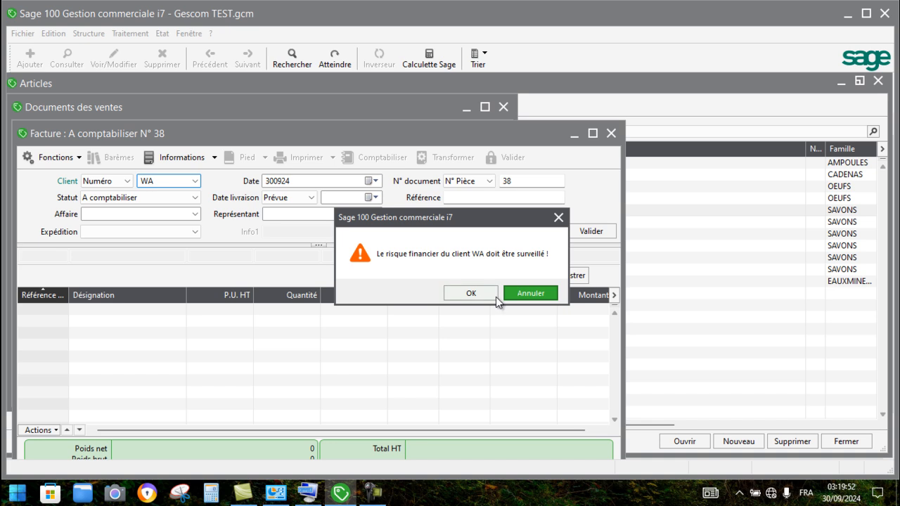
{"action": "left_click", "coordinate": [471, 293]}
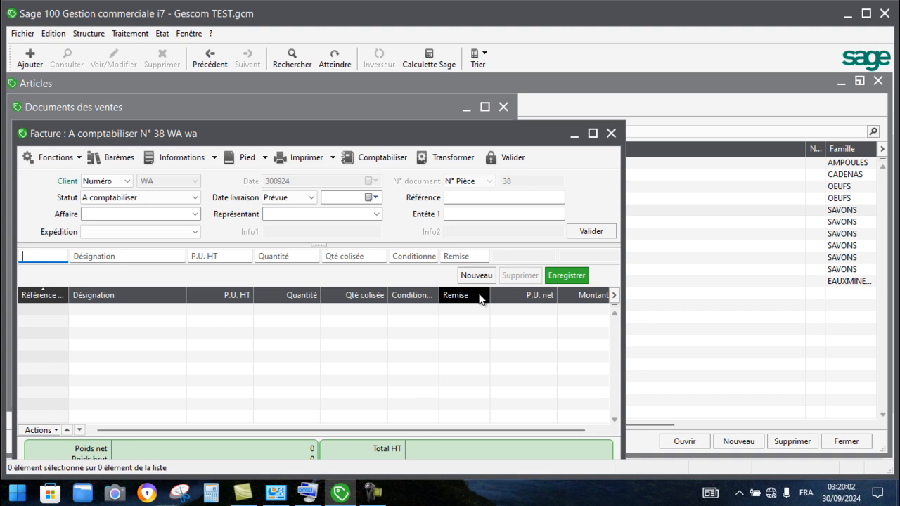
Add article SAVMEL2L with quantity 1 to the sales invoice and accept the customer risk alert.
{"action": "type", "text": "K"}
{"action": "key", "text": "Tab"}
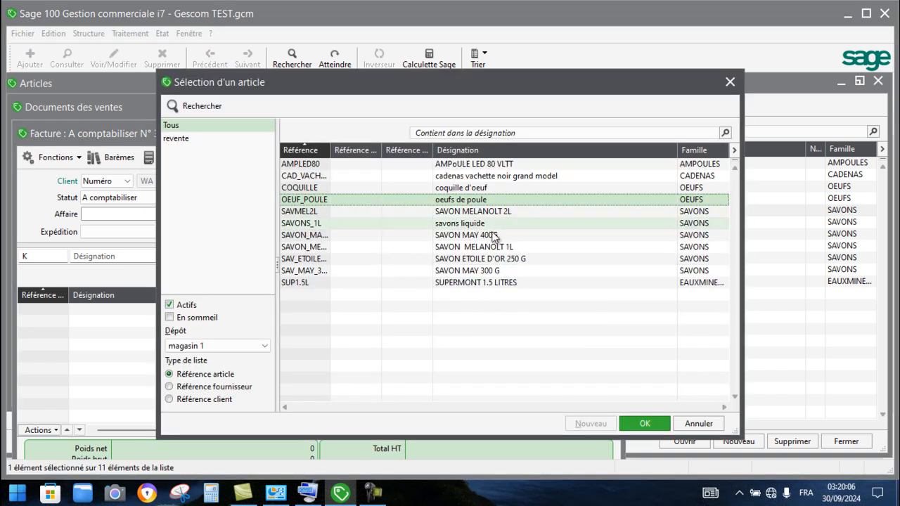
{"action": "double_click", "coordinate": [511, 211]}
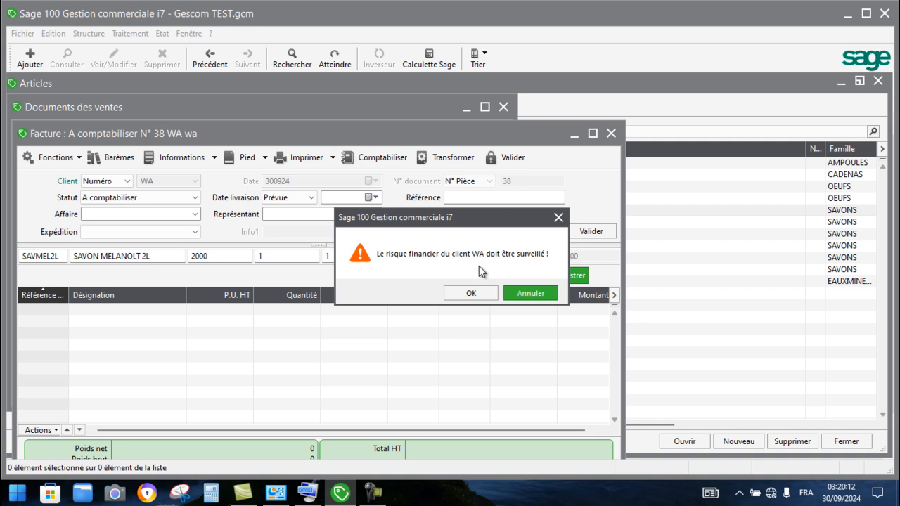
{"action": "left_click", "coordinate": [470, 294]}
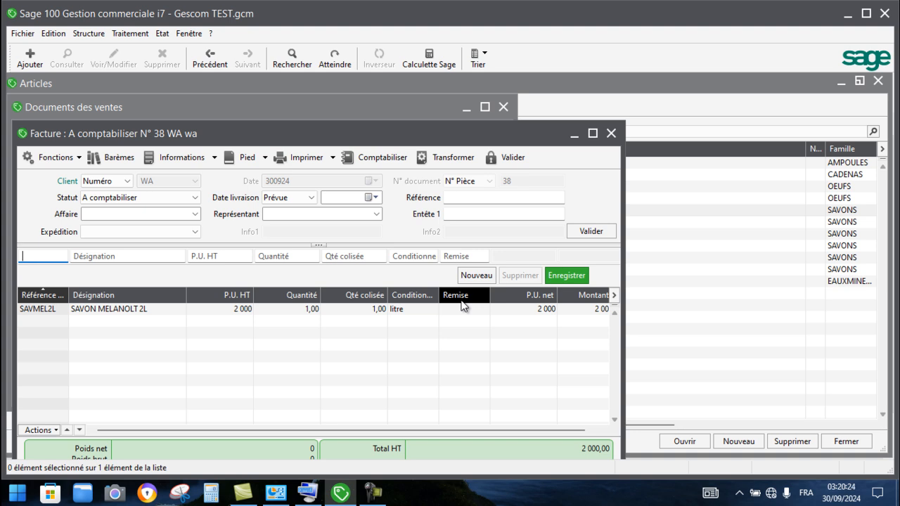
Add a second SAVMEL2L line with quantity 1 to the sales invoice, accepting the risk alert again.
{"action": "type", "text": "J"}
{"action": "key", "text": "Tab"}
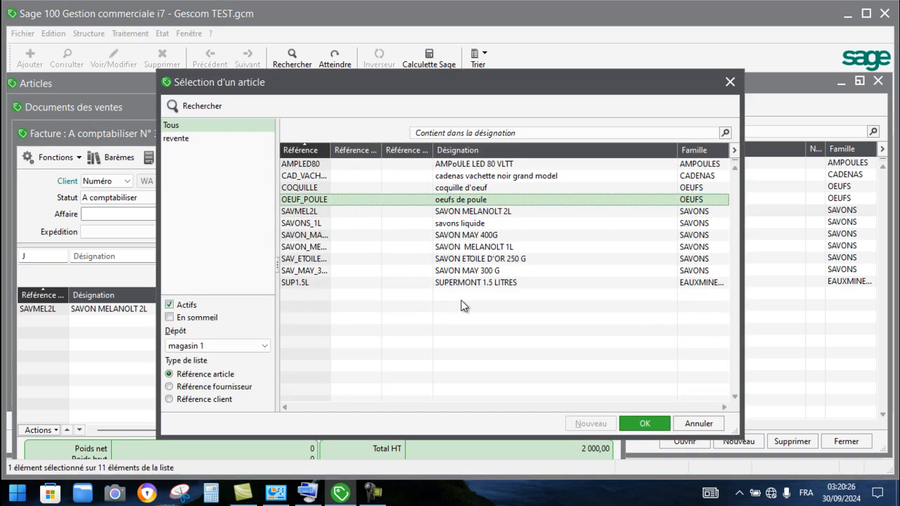
{"action": "left_click", "coordinate": [512, 212]}
{"action": "double_click", "coordinate": [511, 212]}
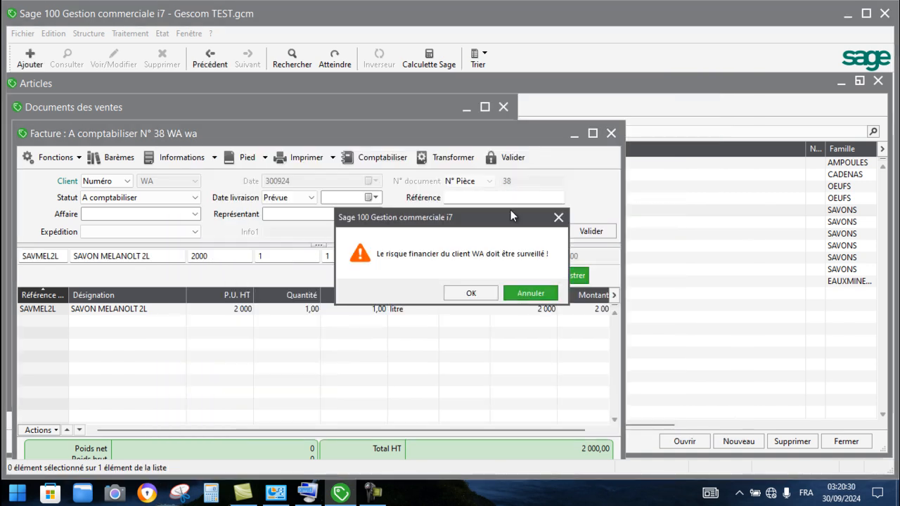
{"action": "left_click", "coordinate": [470, 294]}
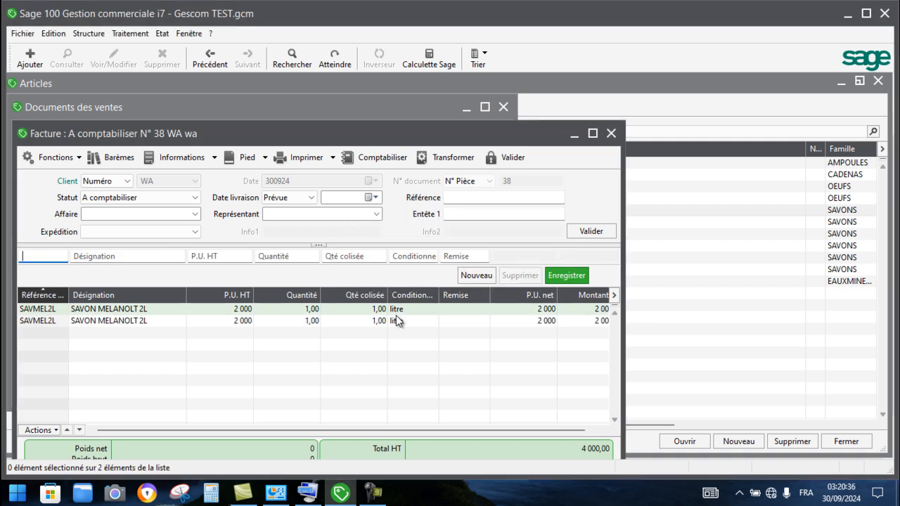
Try to set the quantity of the first SAVMEL2L line to 2000 and dismiss the resulting message.
{"action": "left_click", "coordinate": [378, 311]}
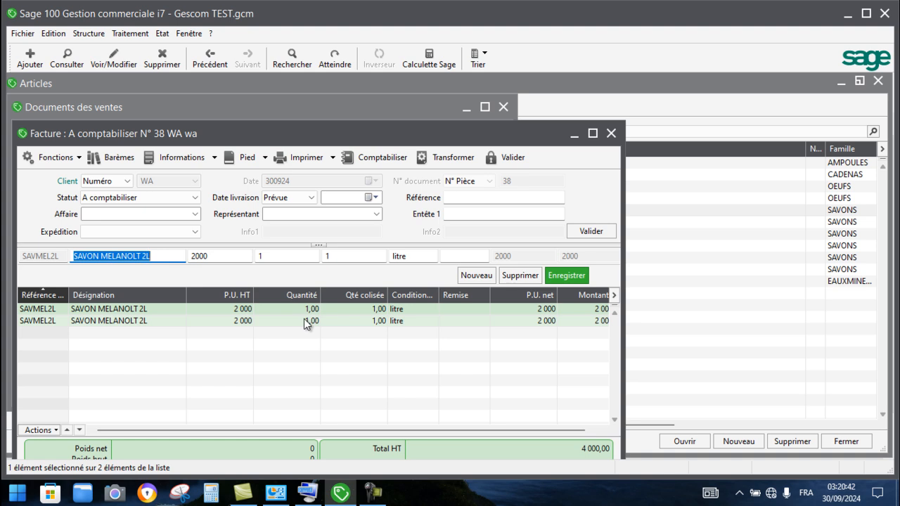
{"action": "left_click", "coordinate": [310, 256]}
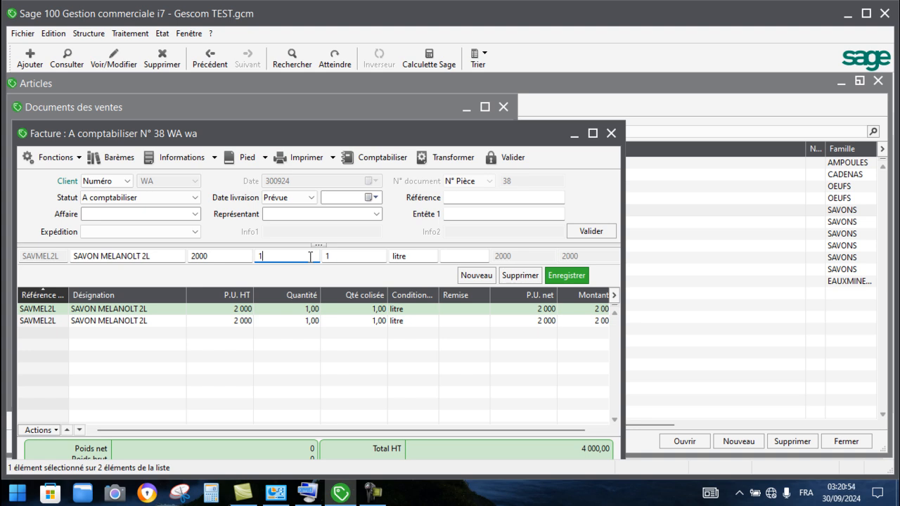
{"action": "key", "text": "BackSpace"}
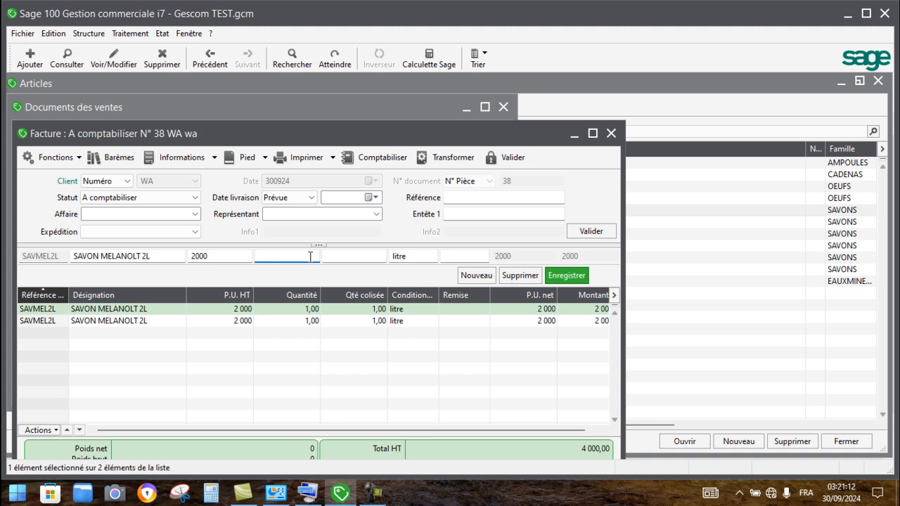
{"action": "type", "text": "2000"}
{"action": "key", "text": "Return"}
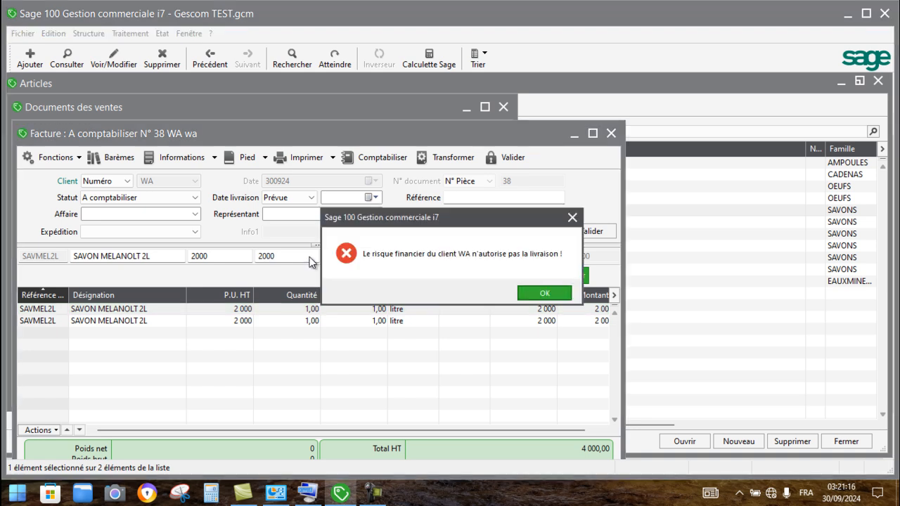
{"action": "left_click", "coordinate": [528, 298]}
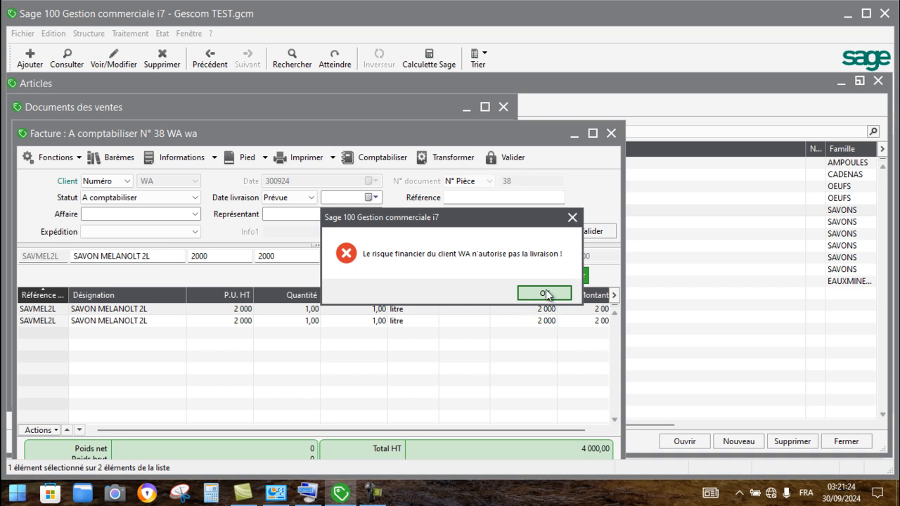
{"action": "left_click", "coordinate": [529, 295]}
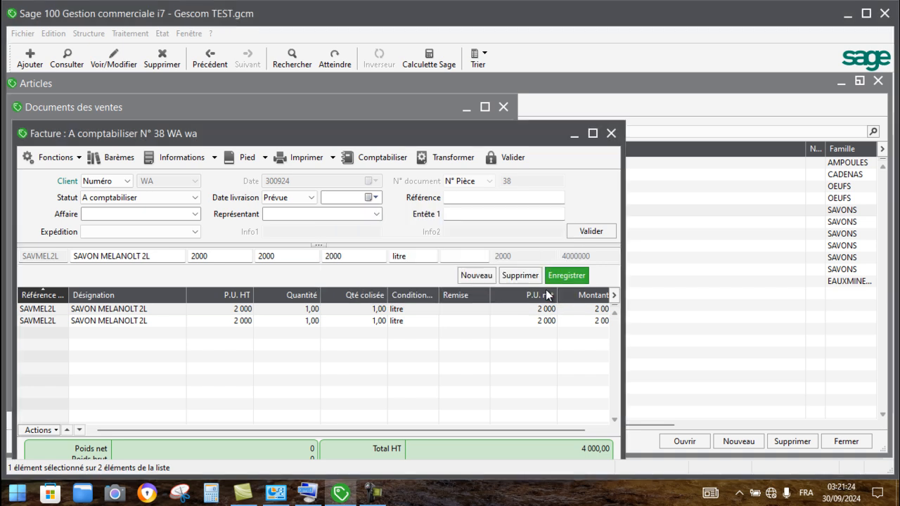
Minimise the sales invoice, the Articles list and the sales documents list.
{"action": "left_click", "coordinate": [576, 133]}
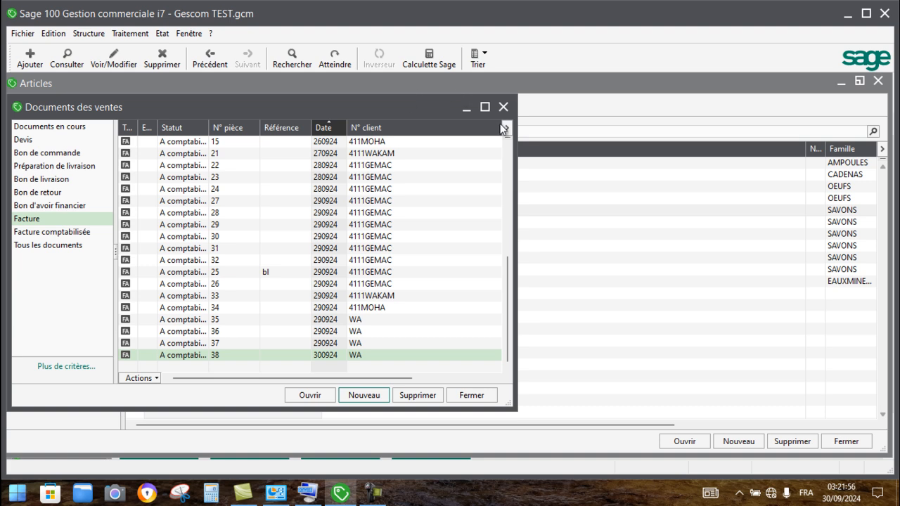
{"action": "left_click", "coordinate": [842, 82]}
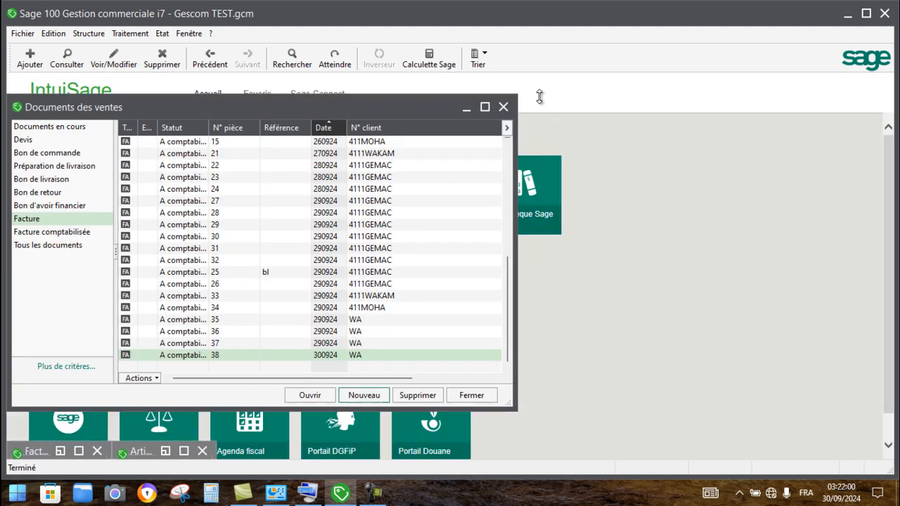
{"action": "left_click", "coordinate": [464, 109]}
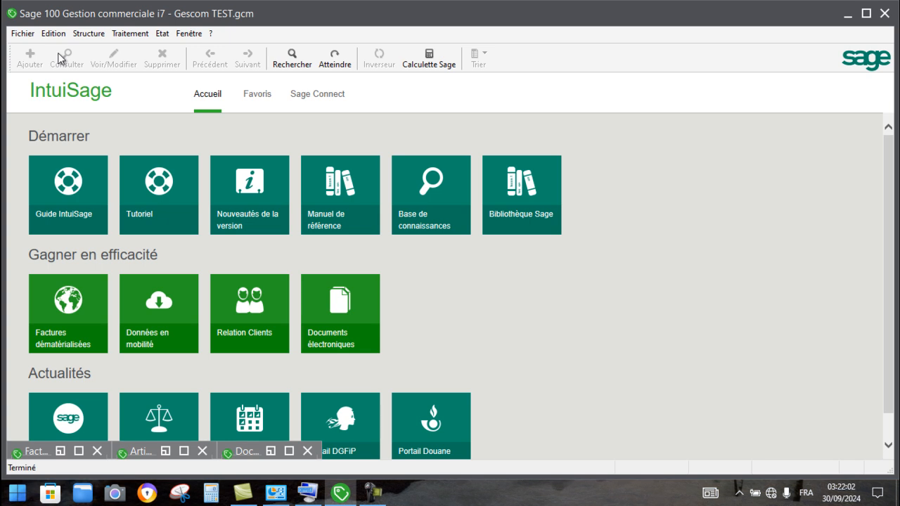
Open the risk codes (Code risque) in the third-party section of the company parameters.
{"action": "left_click", "coordinate": [22, 37]}
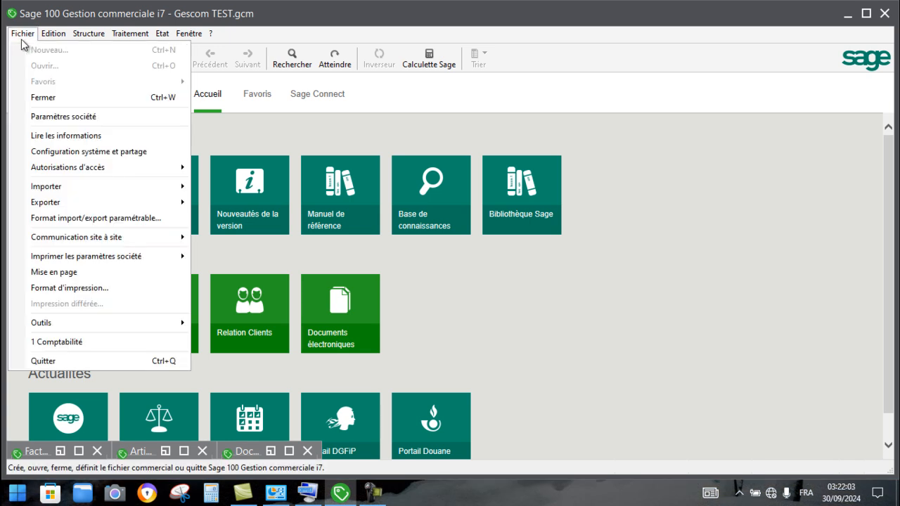
{"action": "left_click", "coordinate": [52, 112]}
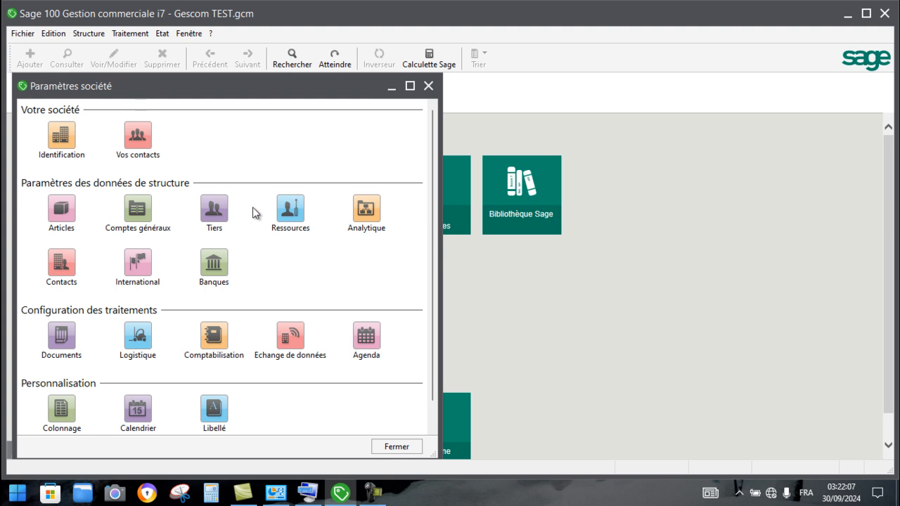
{"action": "left_click", "coordinate": [213, 211]}
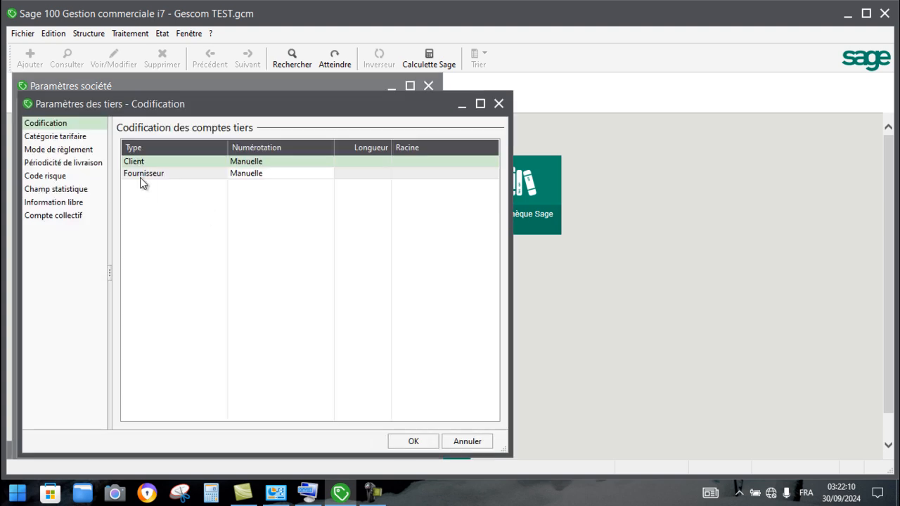
{"action": "left_click", "coordinate": [82, 177]}
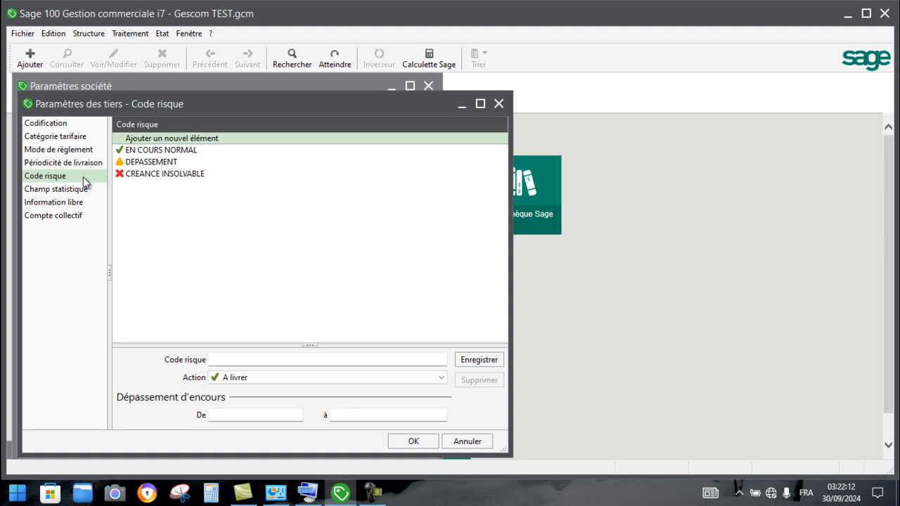
Delete the risk codes EN COURS NORMAL and DEPASSEMENT, confirming each deletion.
{"action": "left_click", "coordinate": [153, 151]}
{"action": "right_click", "coordinate": [154, 152]}
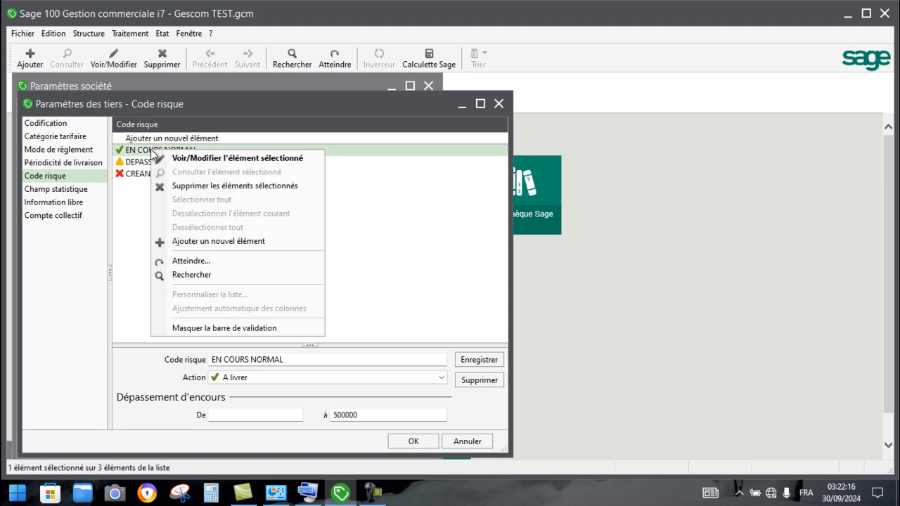
{"action": "left_click", "coordinate": [187, 184]}
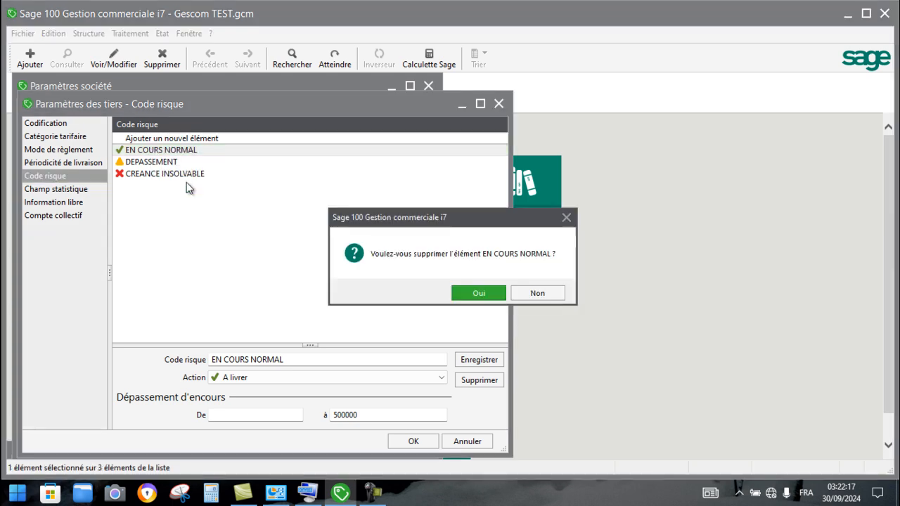
{"action": "left_click", "coordinate": [483, 293]}
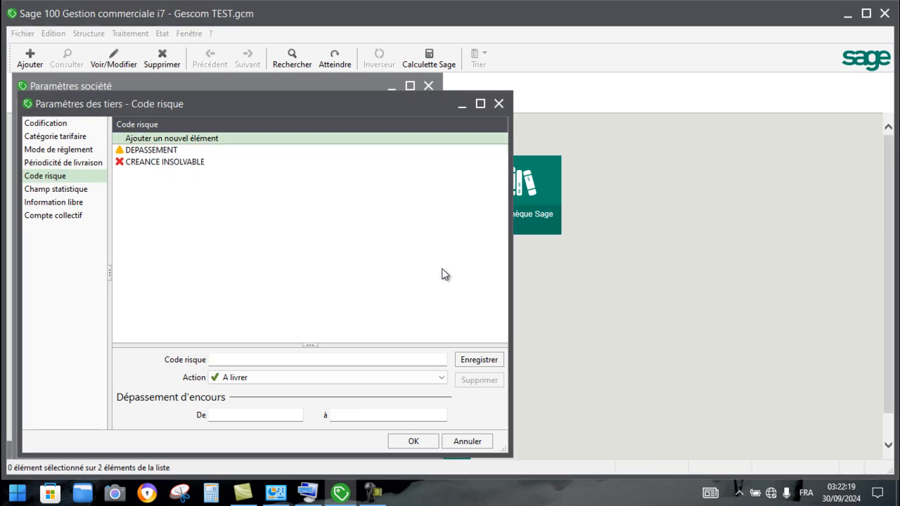
{"action": "left_click", "coordinate": [171, 155]}
{"action": "right_click", "coordinate": [171, 154]}
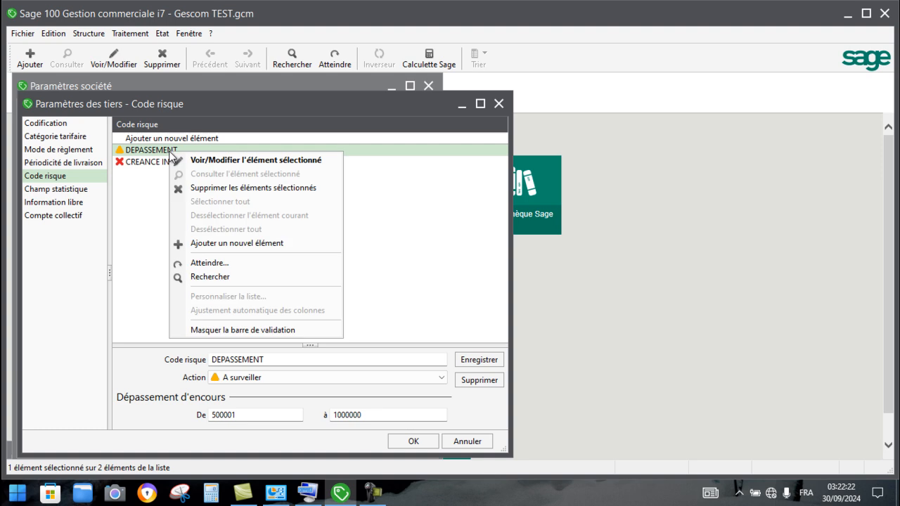
{"action": "left_click", "coordinate": [202, 187]}
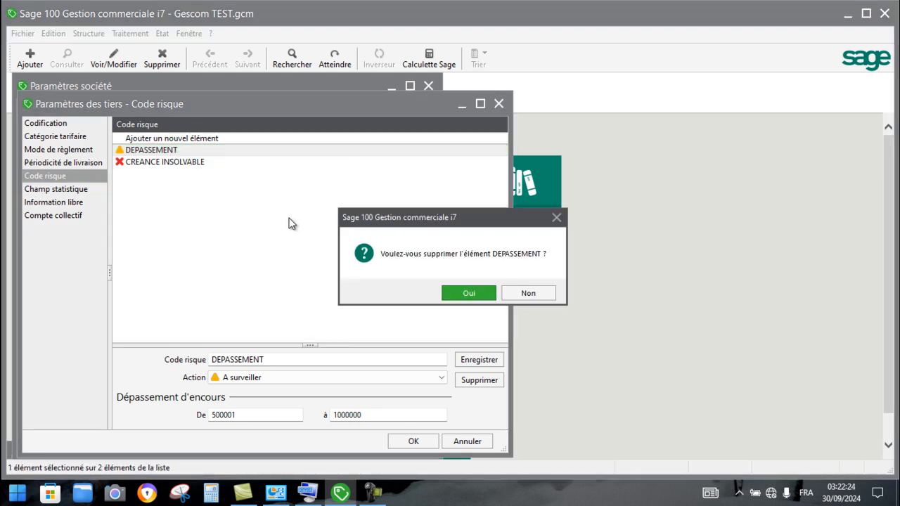
{"action": "left_click", "coordinate": [468, 291]}
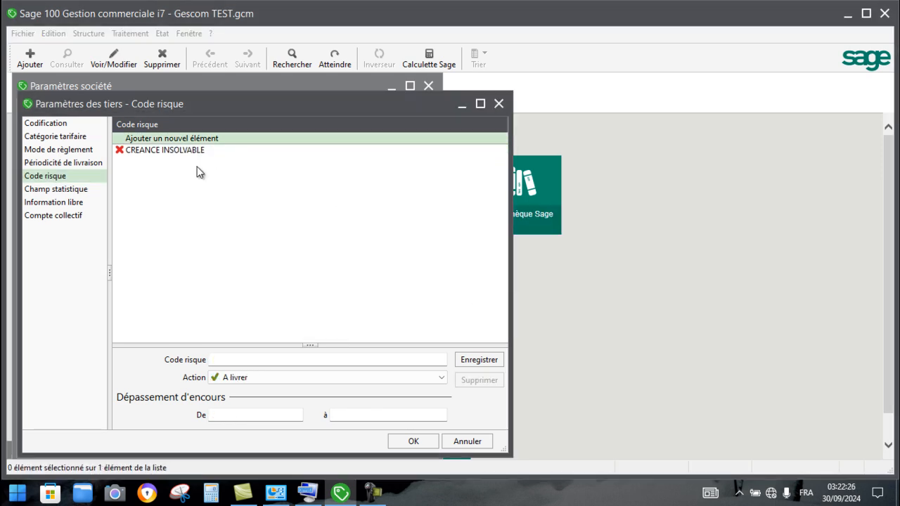
Delete the risk code CREANCE INSOLVABLE, confirming the deletion, and close the third-party and company parameters.
{"action": "left_click", "coordinate": [168, 152]}
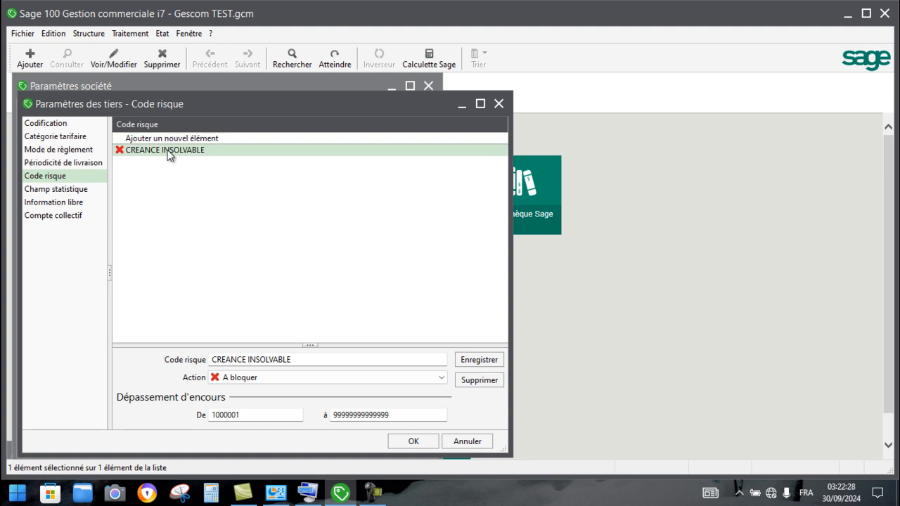
{"action": "right_click", "coordinate": [169, 153]}
{"action": "left_click", "coordinate": [196, 187]}
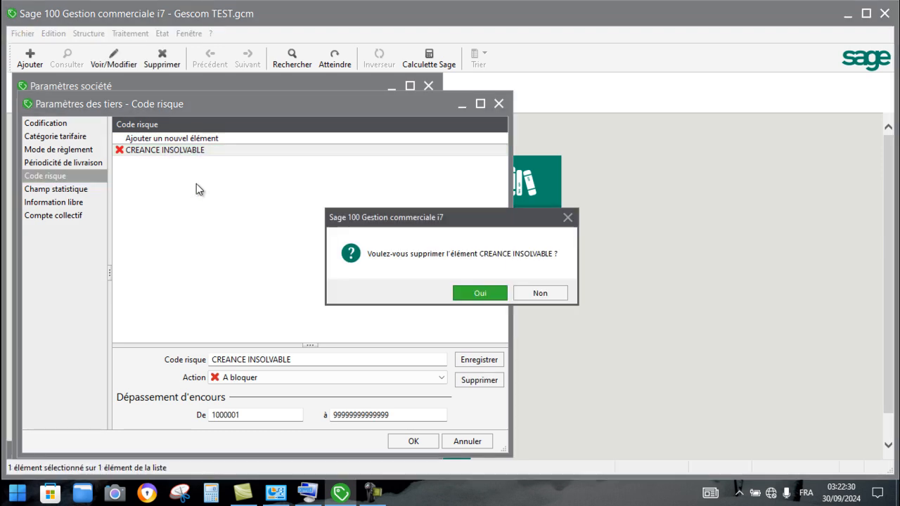
{"action": "left_click", "coordinate": [468, 293]}
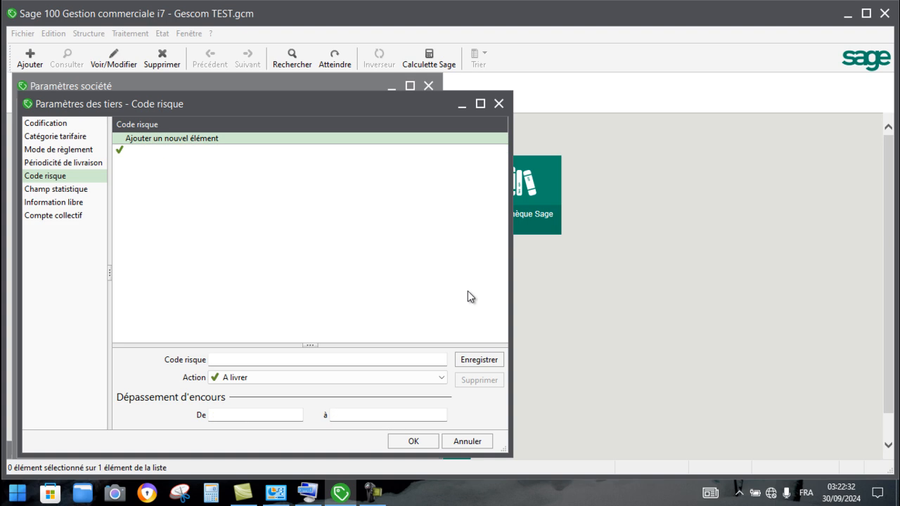
{"action": "left_click", "coordinate": [498, 104]}
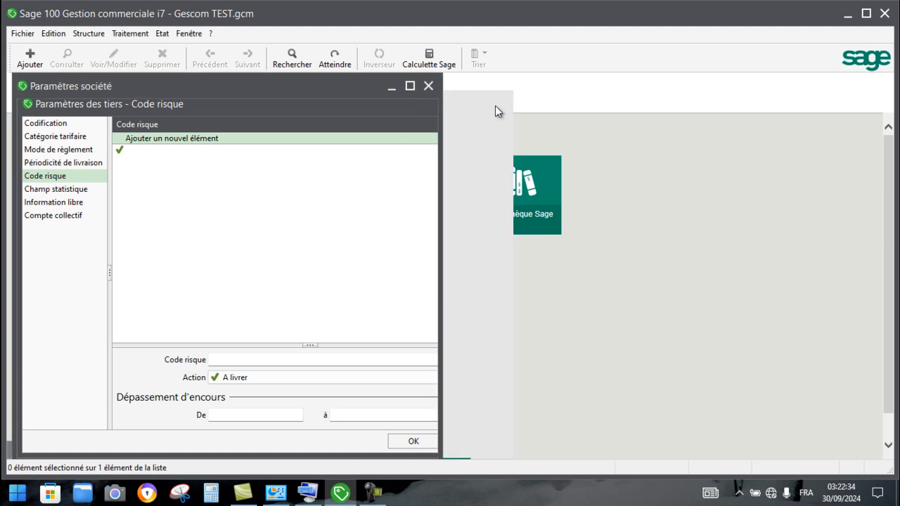
{"action": "left_click", "coordinate": [429, 86]}
{"action": "left_click", "coordinate": [141, 34]}
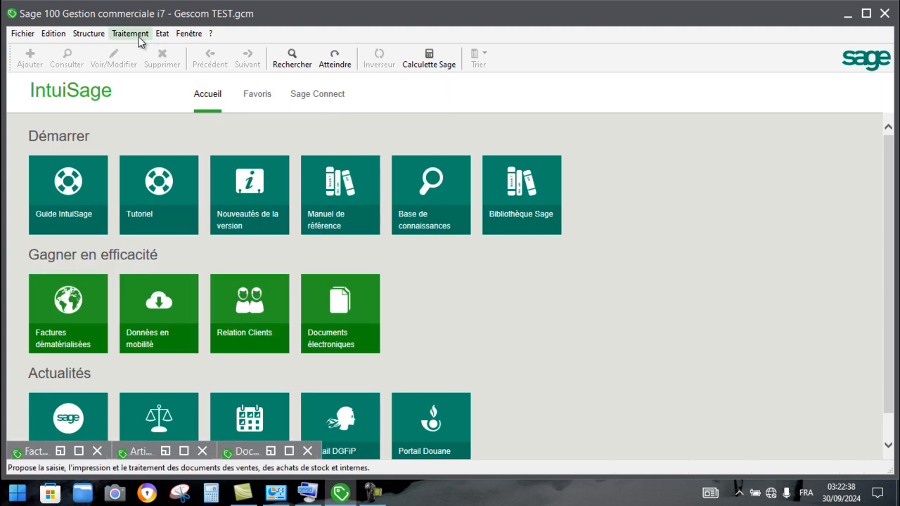
{"action": "left_click", "coordinate": [179, 50]}
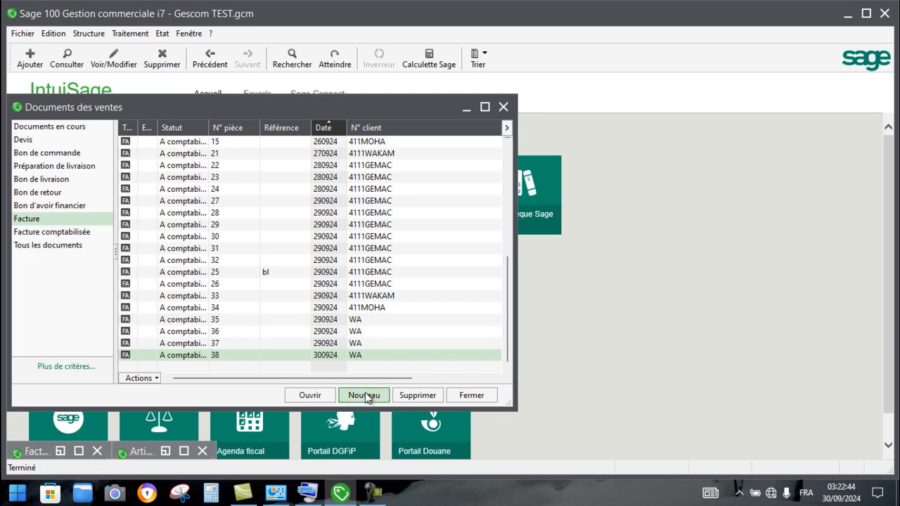
{"action": "left_click", "coordinate": [463, 359]}
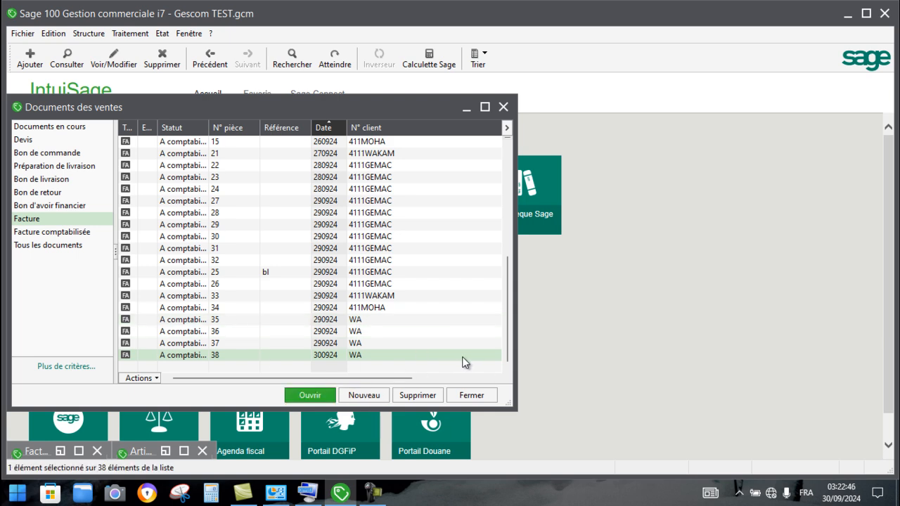
{"action": "left_click", "coordinate": [365, 395]}
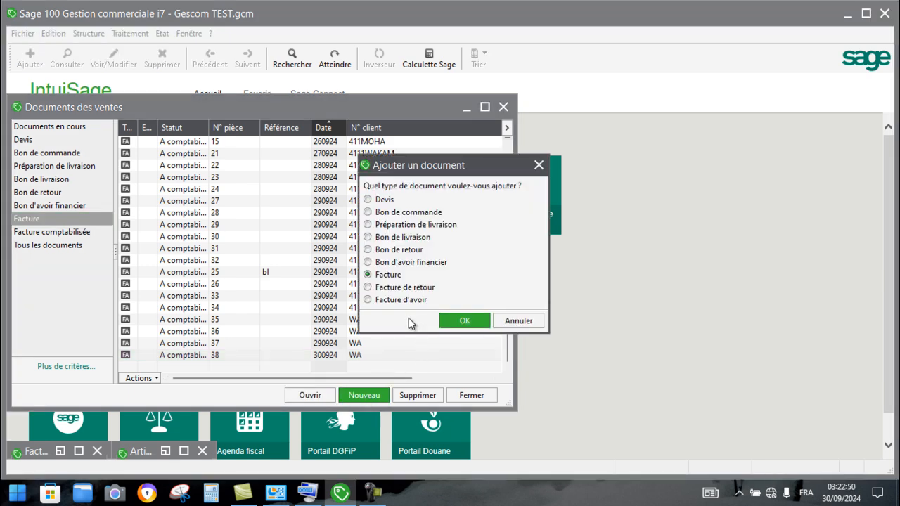
{"action": "left_click", "coordinate": [465, 322]}
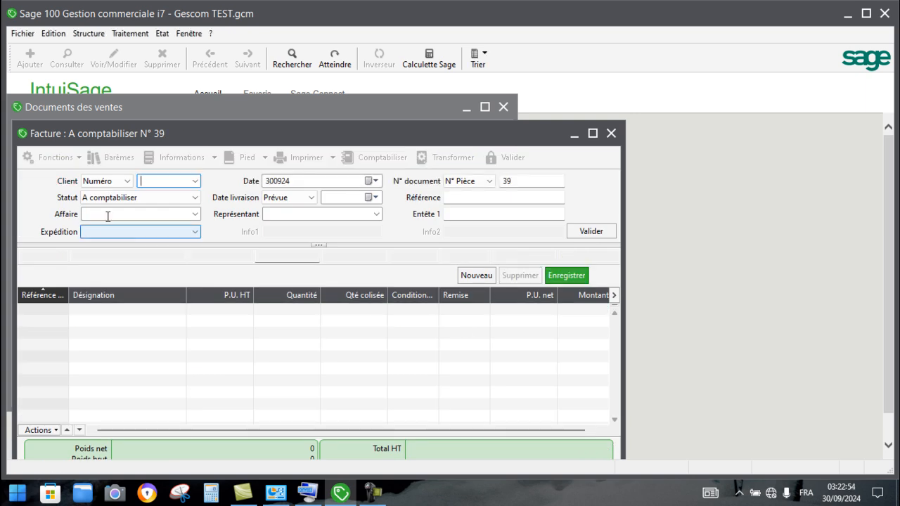
{"action": "left_click", "coordinate": [194, 185]}
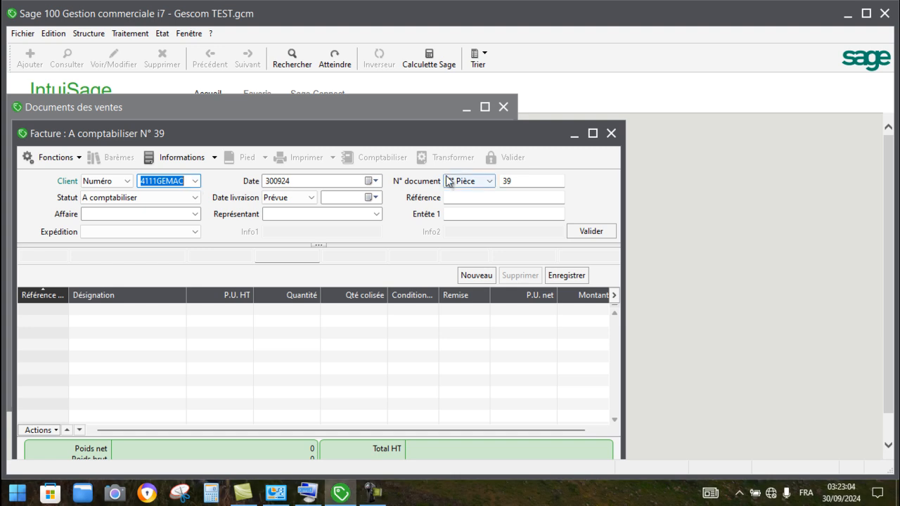
{"action": "left_click", "coordinate": [605, 133]}
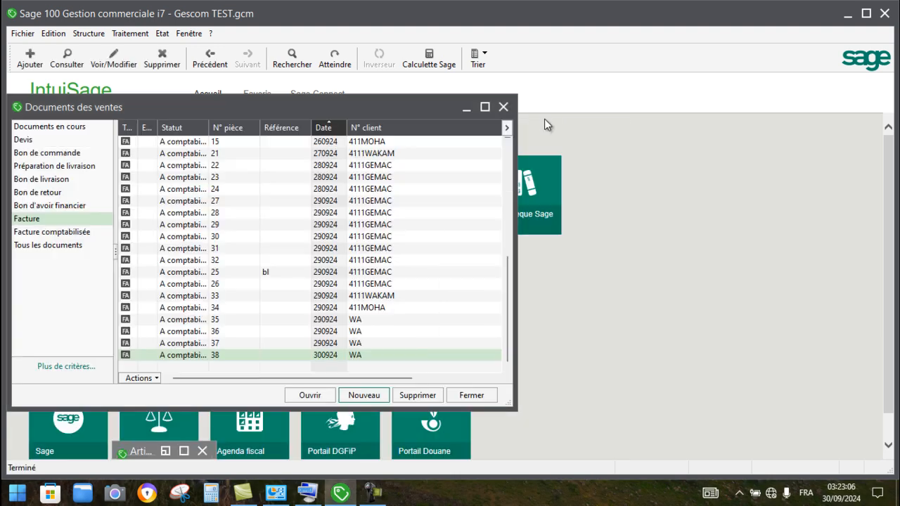
{"action": "left_click", "coordinate": [504, 107]}
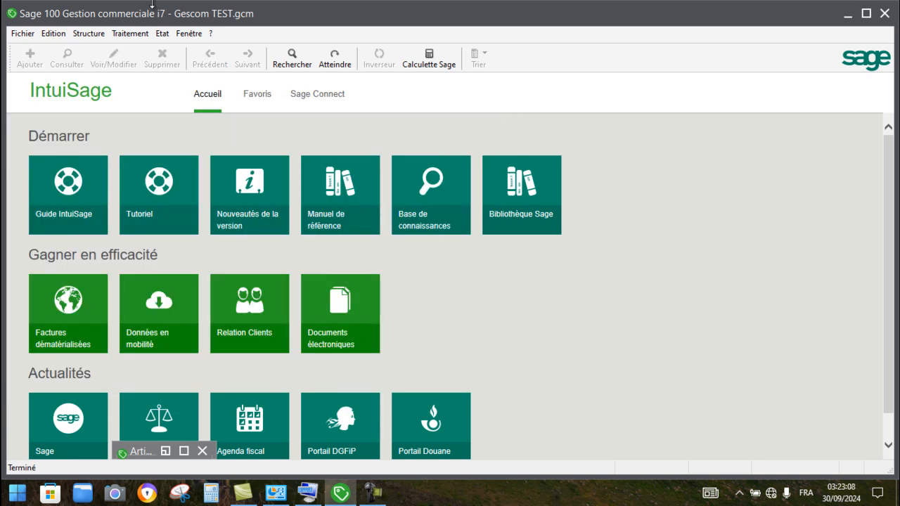
Open article SAVMEL2L from the article list, query its stock in magasin 1, and close the article.
{"action": "left_click", "coordinate": [97, 34]}
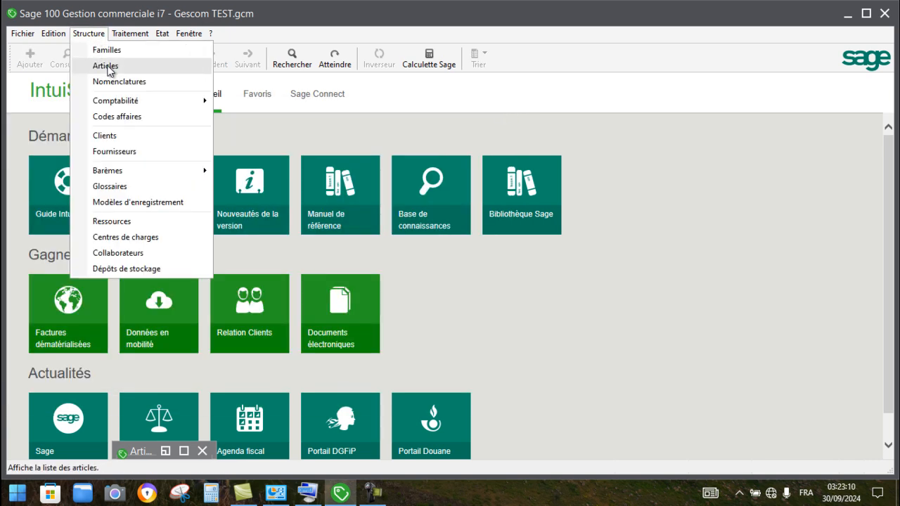
{"action": "left_click", "coordinate": [107, 67]}
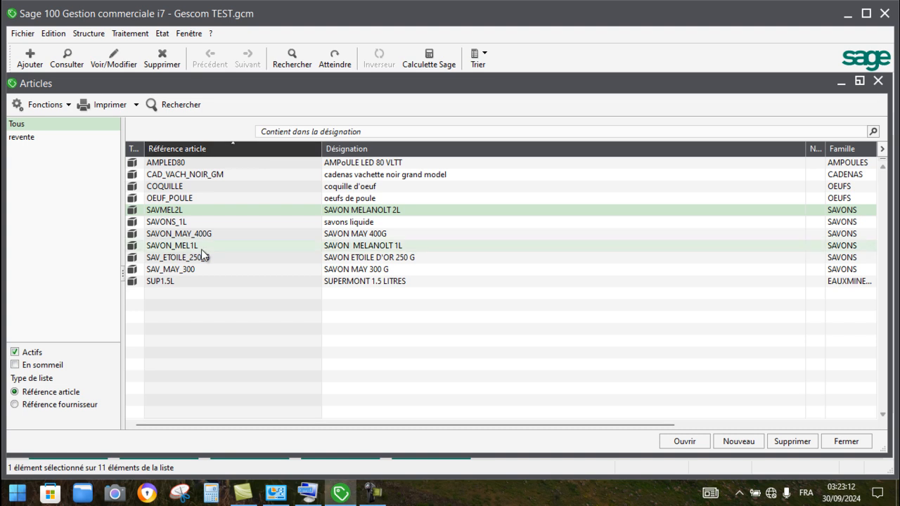
{"action": "left_click", "coordinate": [238, 210]}
{"action": "double_click", "coordinate": [238, 211]}
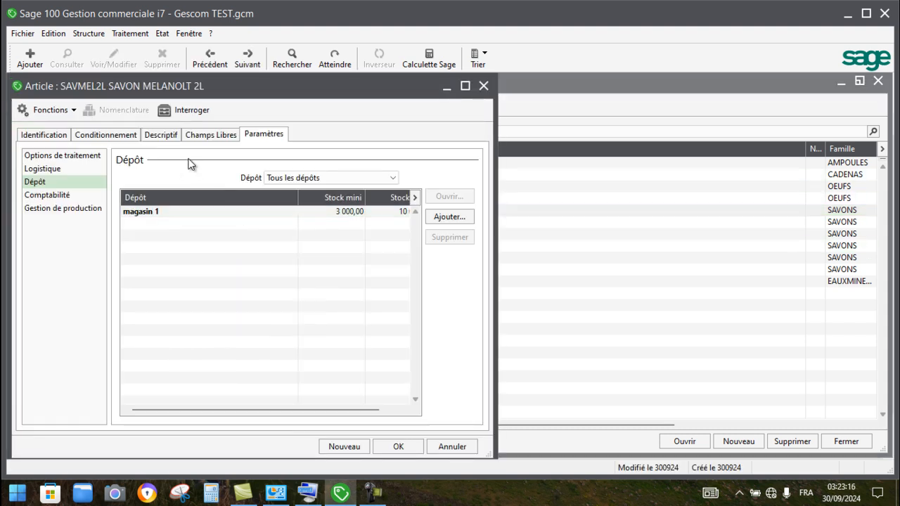
{"action": "left_click", "coordinate": [193, 111]}
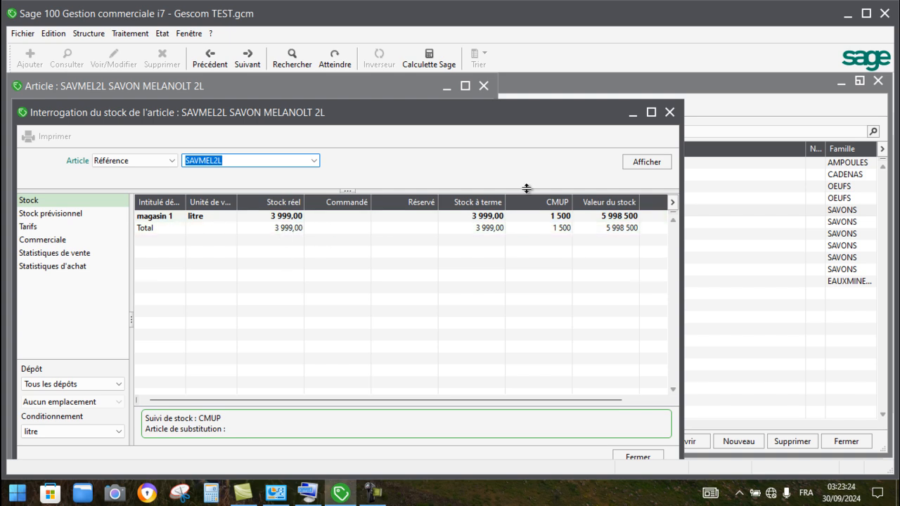
{"action": "left_click", "coordinate": [671, 113]}
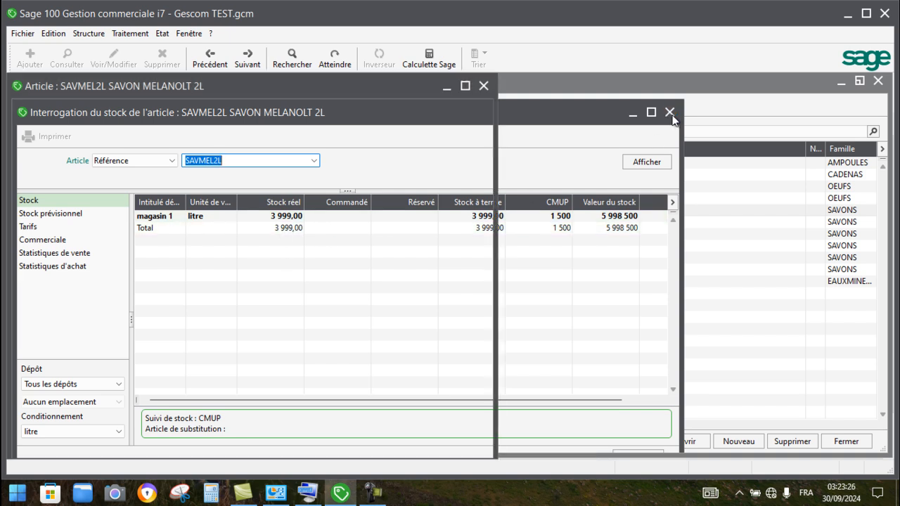
{"action": "left_click", "coordinate": [484, 85]}
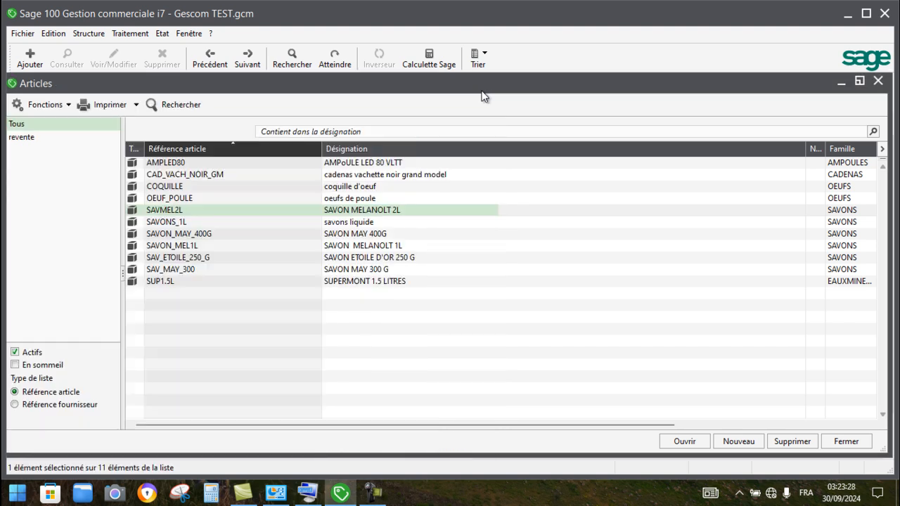
Create a new sales invoice (Facture) for the customer GEMACO SARL and validate its header.
{"action": "left_click", "coordinate": [126, 32]}
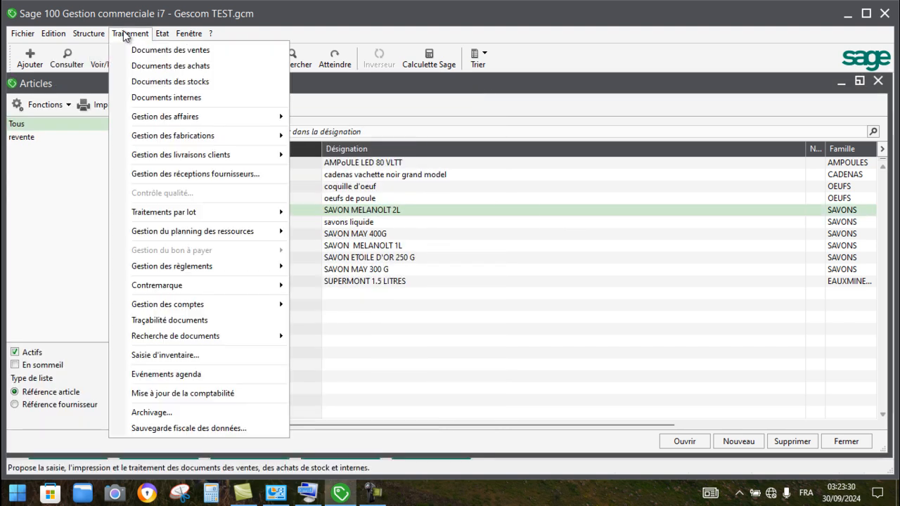
{"action": "left_click", "coordinate": [151, 55]}
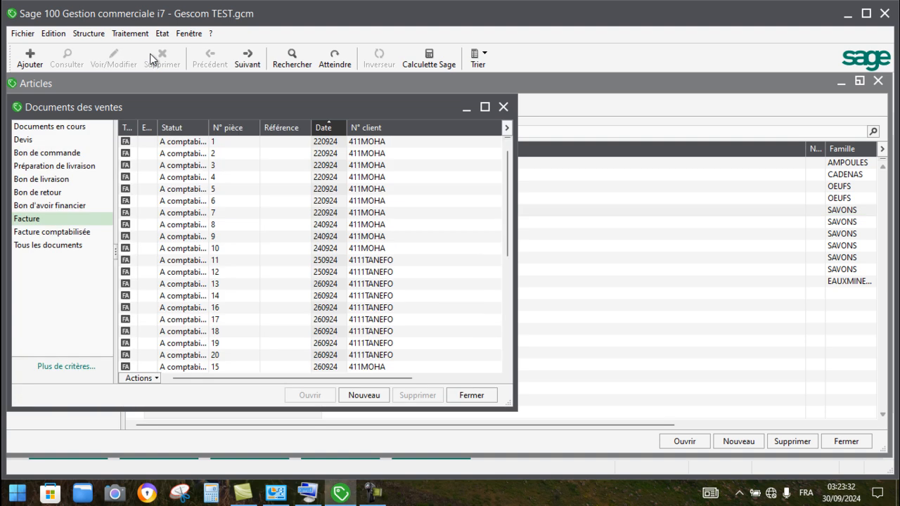
{"action": "left_click", "coordinate": [373, 395]}
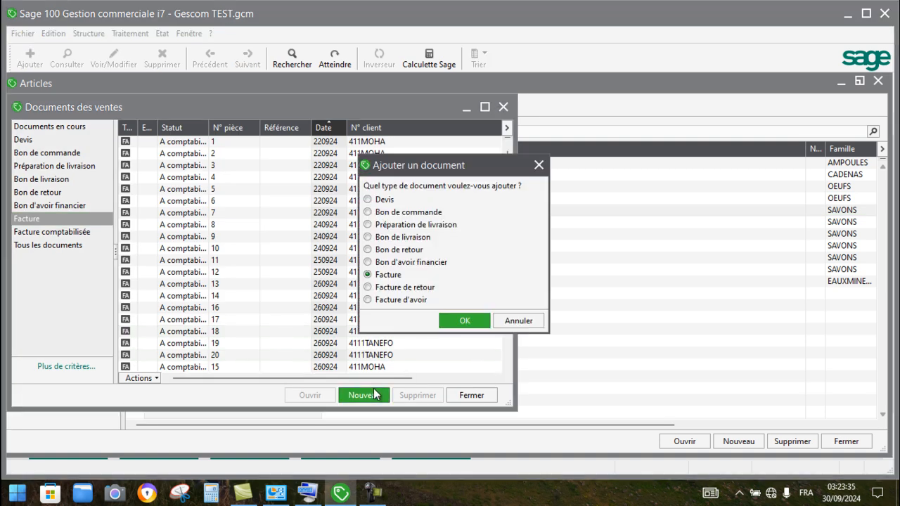
{"action": "left_click", "coordinate": [462, 322]}
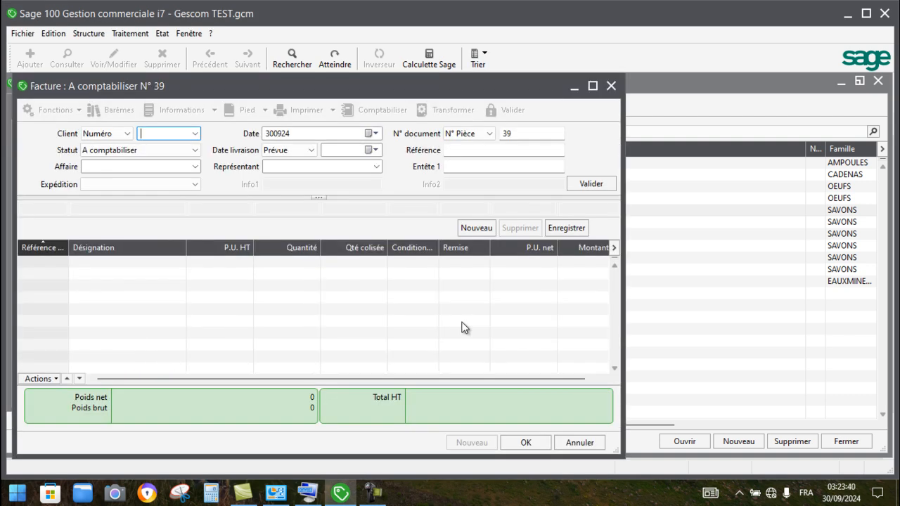
{"action": "left_click", "coordinate": [195, 133]}
{"action": "left_click", "coordinate": [198, 139]}
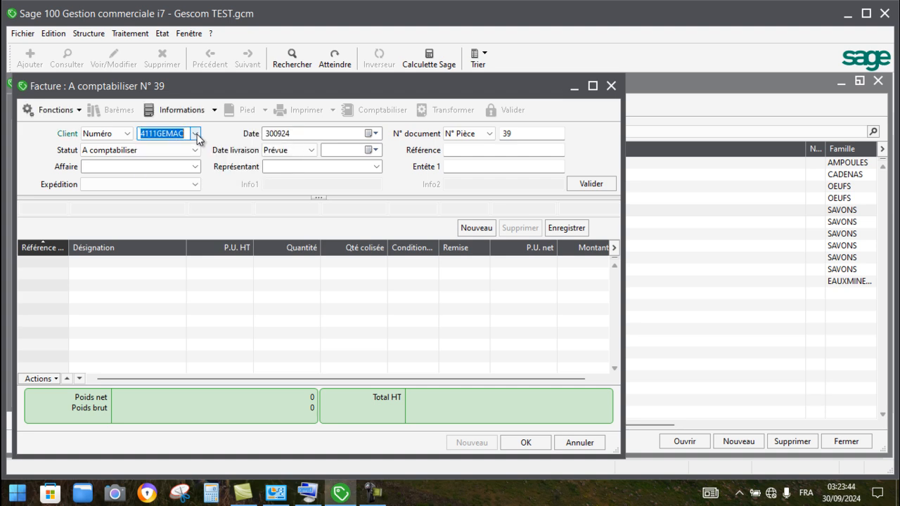
{"action": "key", "text": "Tab"}
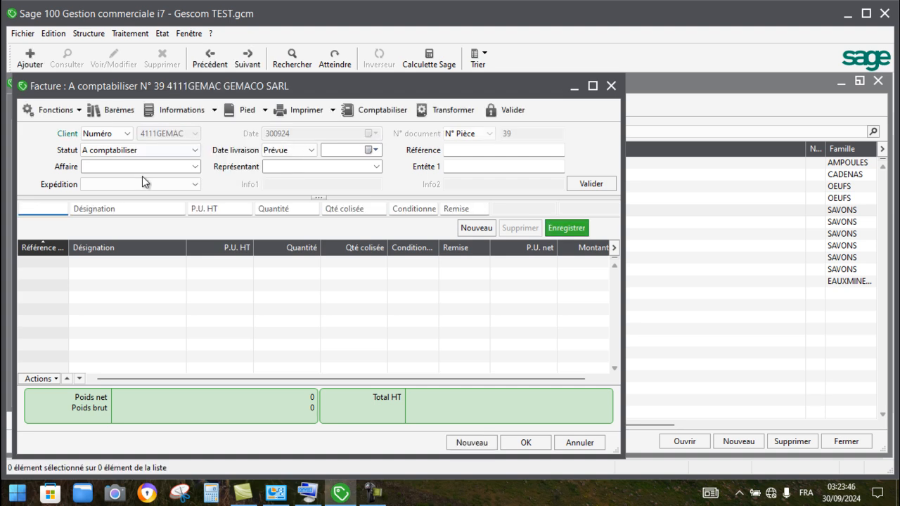
Add article SAVMEL2L (SAVON MELANOLT 2L) as a line on the sales invoice.
{"action": "type", "text": "L"}
{"action": "key", "text": "Tab"}
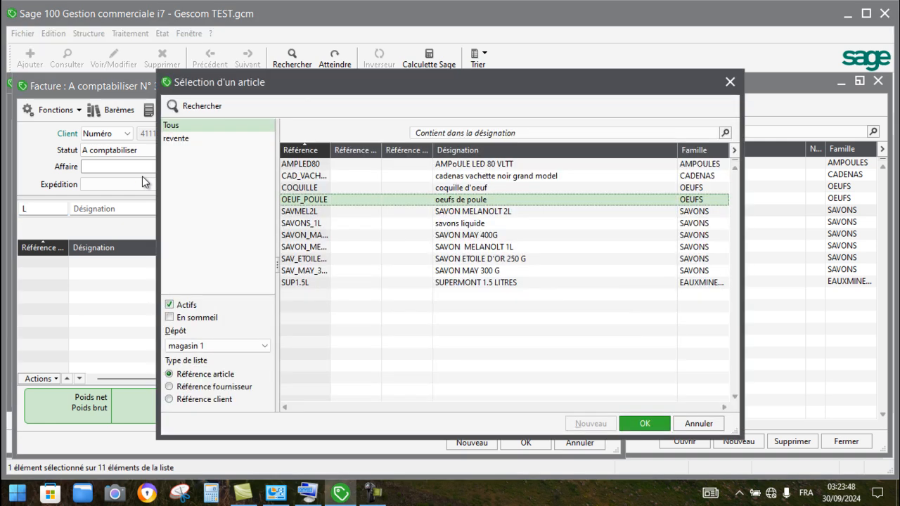
{"action": "double_click", "coordinate": [476, 211]}
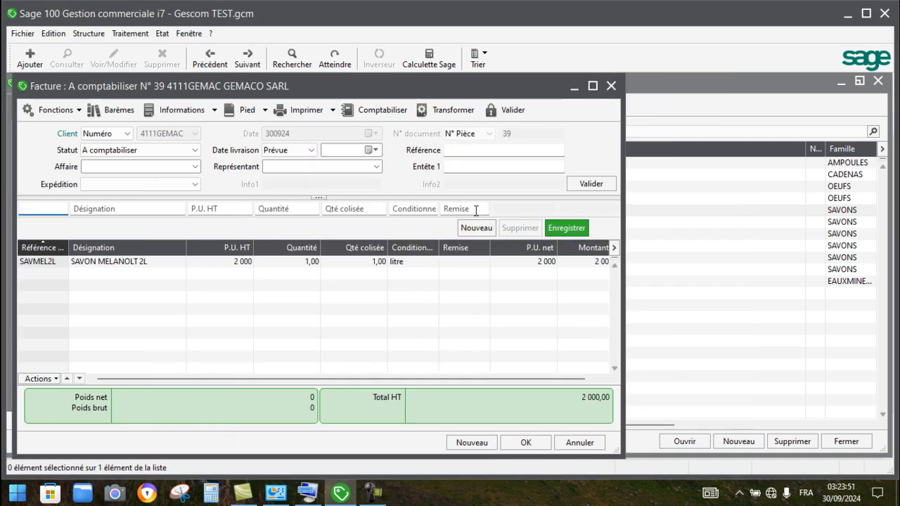
Set the SAVMEL2L line's quantity to 999, then close the invoice and the sales documents list.
{"action": "left_click", "coordinate": [355, 261]}
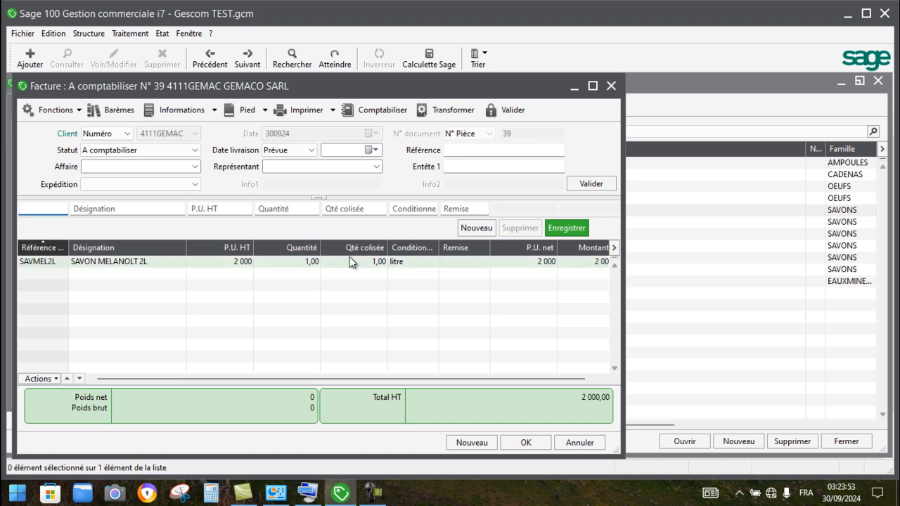
{"action": "left_click", "coordinate": [272, 207]}
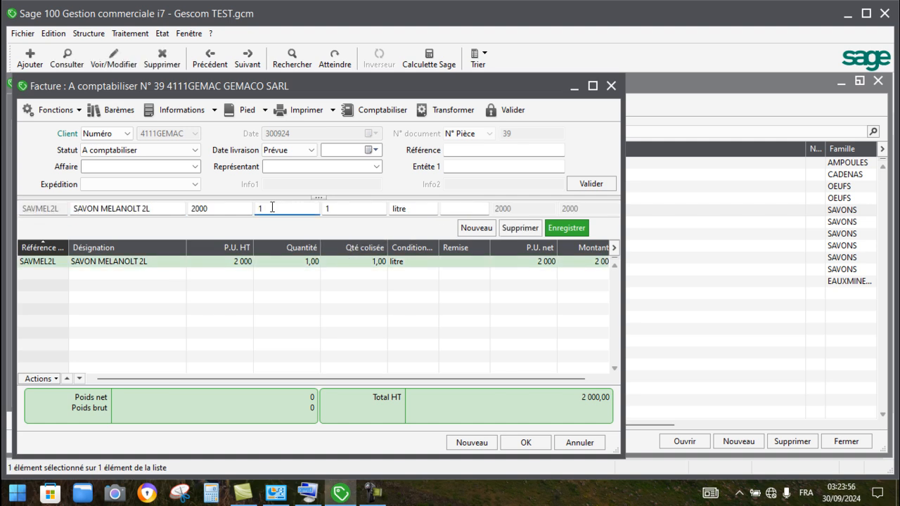
{"action": "key", "text": "BackSpace"}
{"action": "type", "text": "999"}
{"action": "key", "text": "Return"}
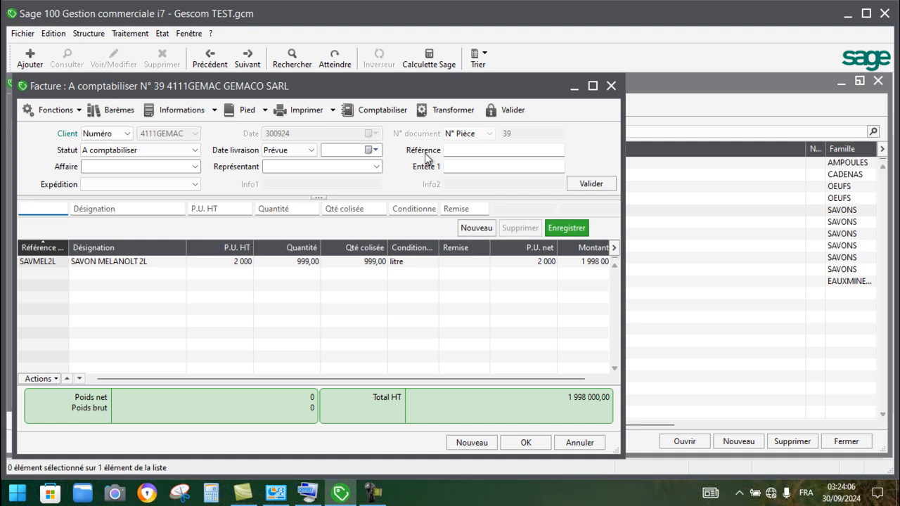
{"action": "left_click", "coordinate": [609, 85]}
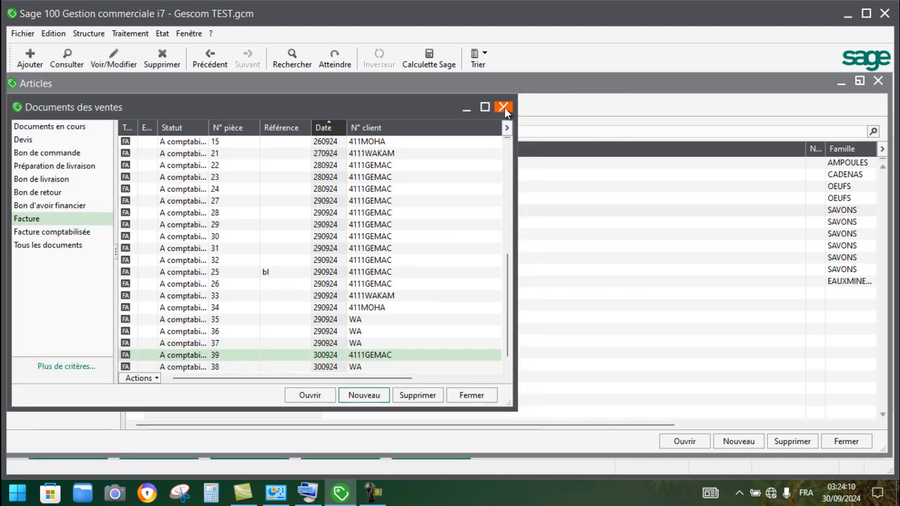
{"action": "left_click", "coordinate": [503, 108]}
Reopen article SAVMEL2L and check its actual stock after the sale against the depot's minimum stock.
{"action": "left_click", "coordinate": [90, 36]}
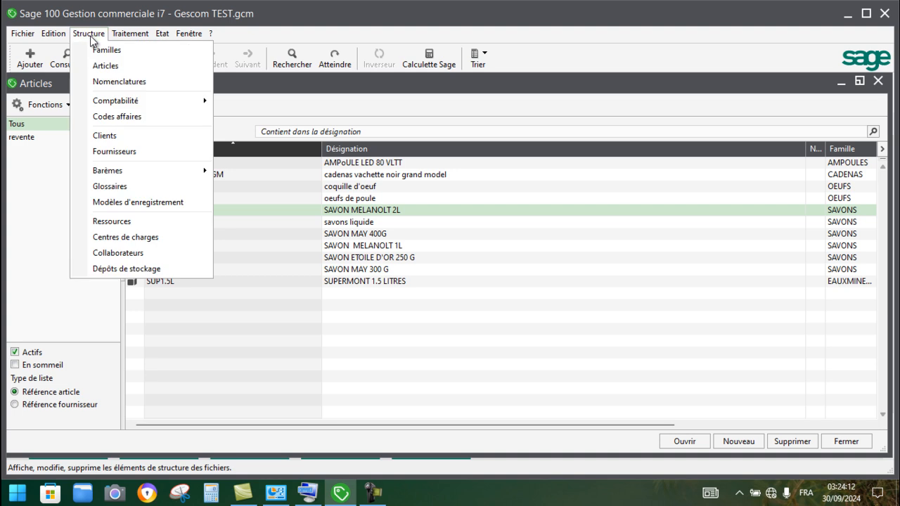
{"action": "left_click", "coordinate": [107, 64]}
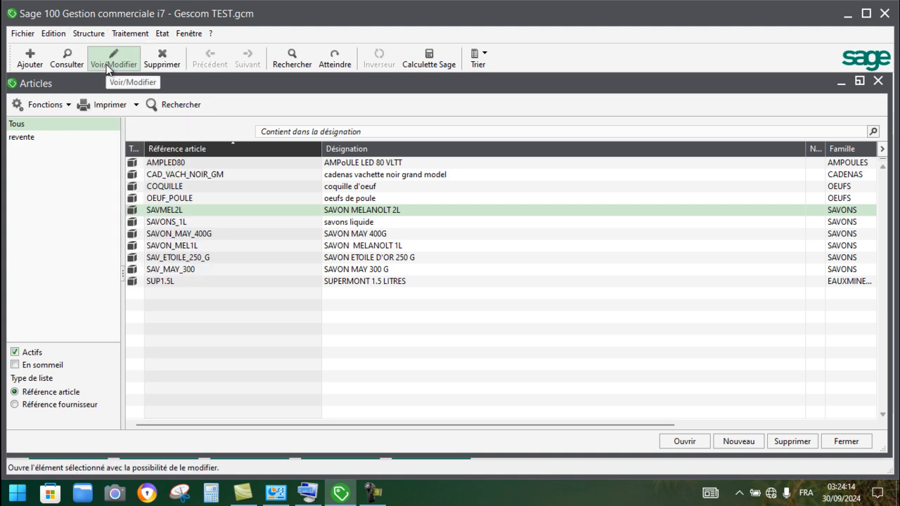
{"action": "double_click", "coordinate": [285, 208]}
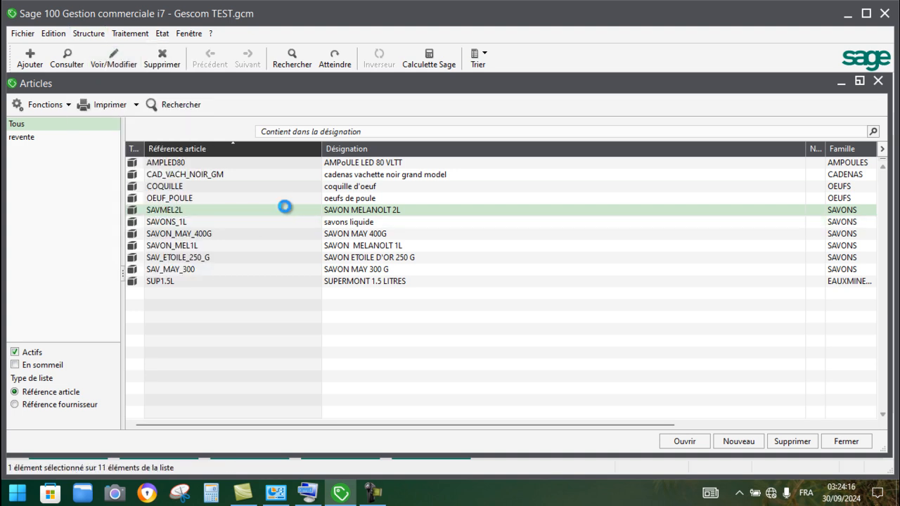
{"action": "left_click", "coordinate": [176, 113]}
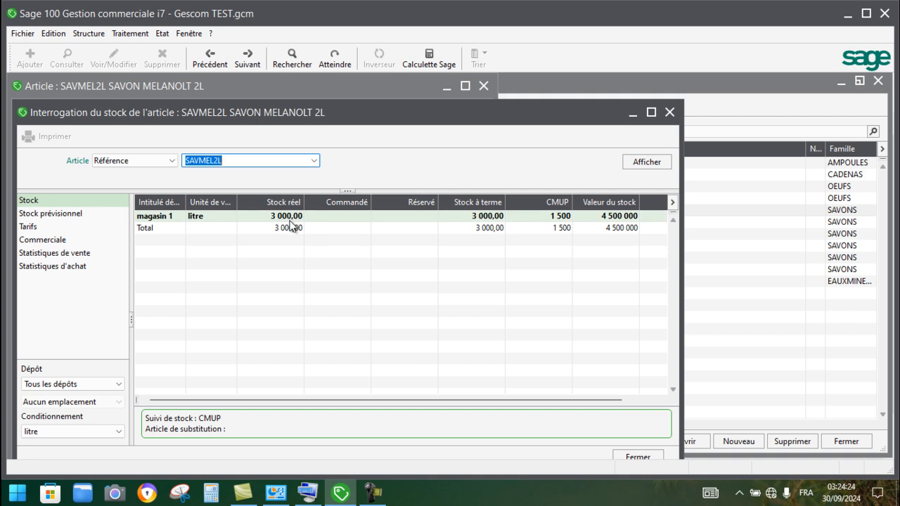
{"action": "left_click", "coordinate": [670, 113]}
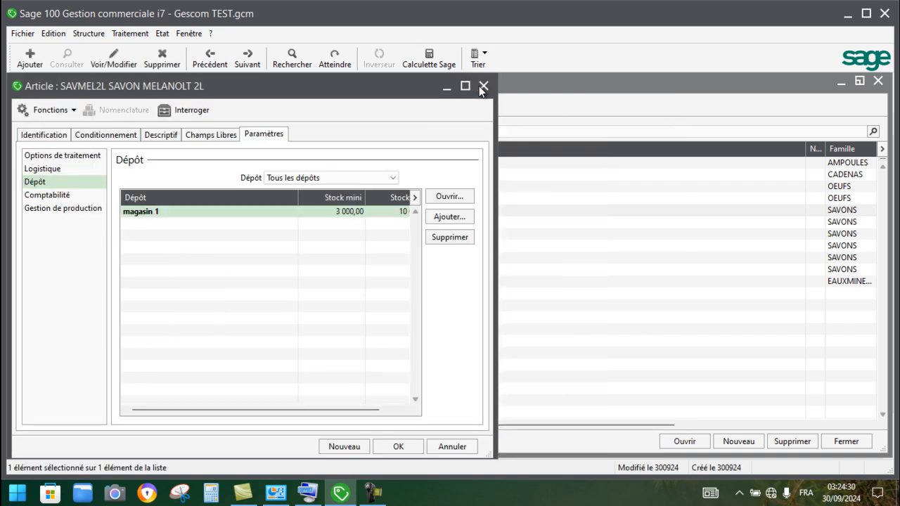
Close the article record and create a new sales invoice (Facture) for the customer GEMACO SARL.
{"action": "left_click", "coordinate": [484, 86]}
{"action": "left_click", "coordinate": [130, 33]}
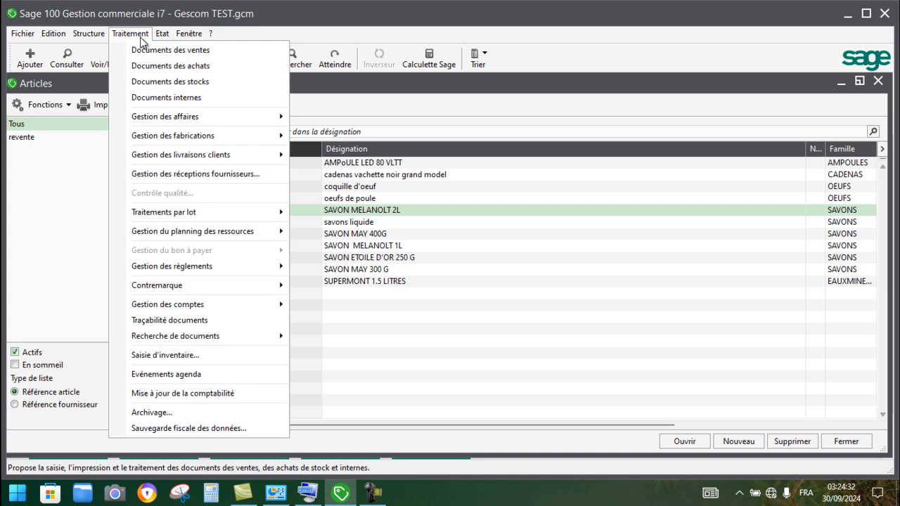
{"action": "left_click", "coordinate": [162, 50]}
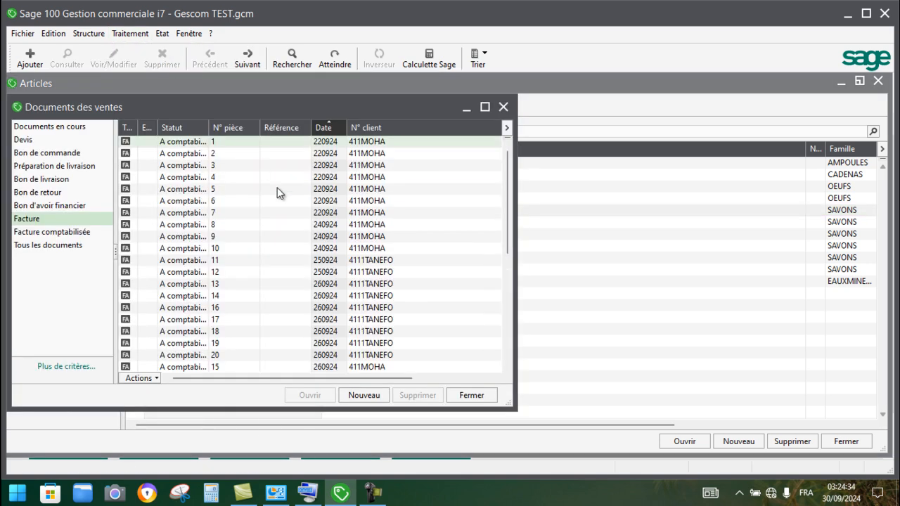
{"action": "left_click", "coordinate": [364, 396]}
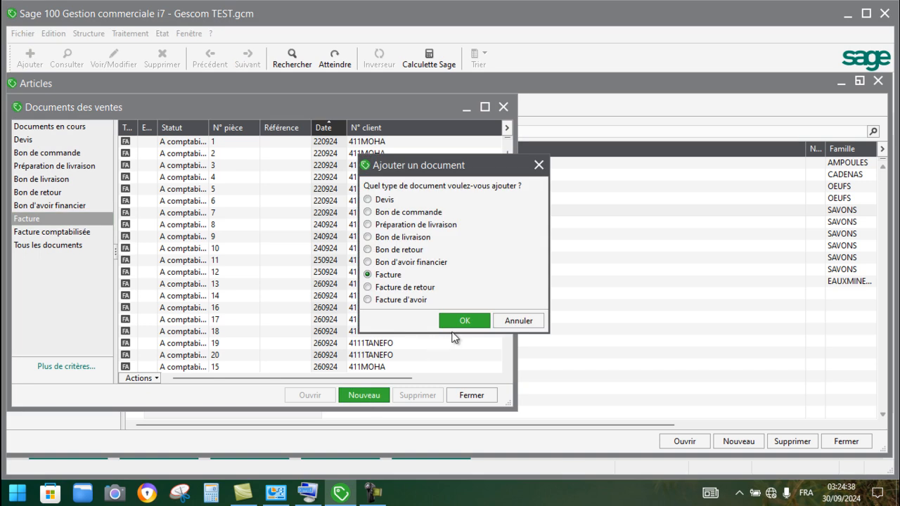
{"action": "left_click", "coordinate": [464, 321]}
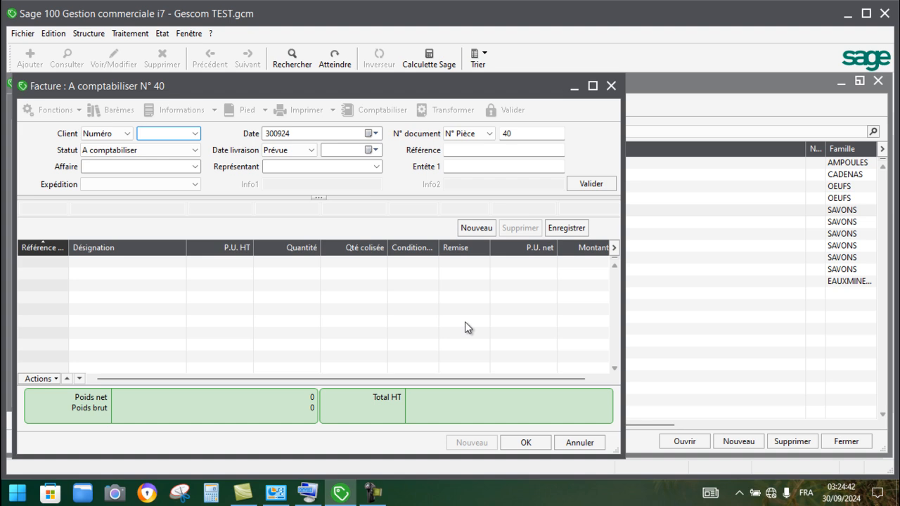
{"action": "left_click", "coordinate": [195, 134]}
{"action": "left_click", "coordinate": [194, 136]}
{"action": "key", "text": "Return"}
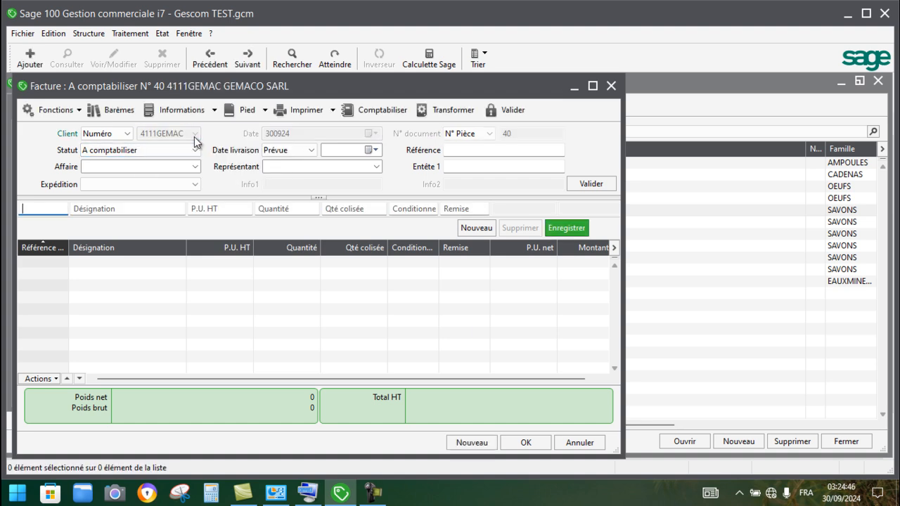
Add article SAVMEL2L (SAVON MELANOLT 2L) to the invoice with quantity 1 and acknowledge the reorder alert.
{"action": "type", "text": "F"}
{"action": "key", "text": "Tab"}
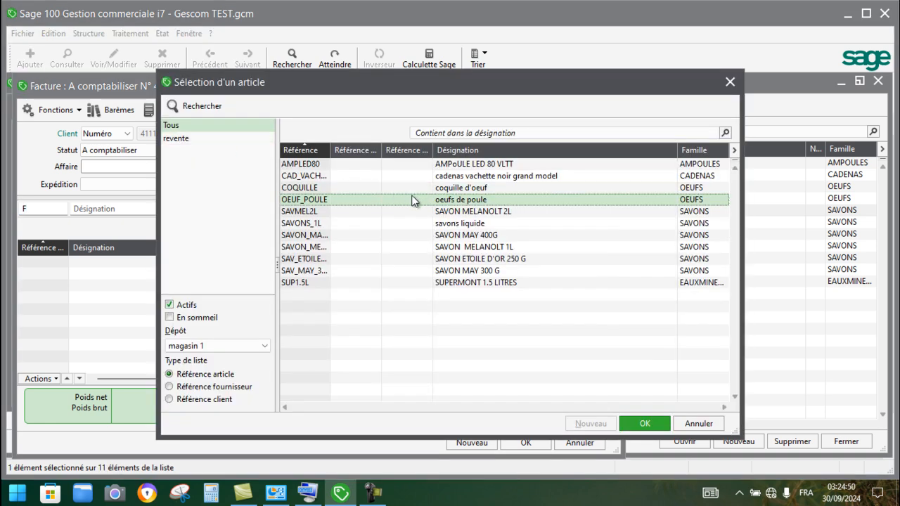
{"action": "double_click", "coordinate": [377, 211]}
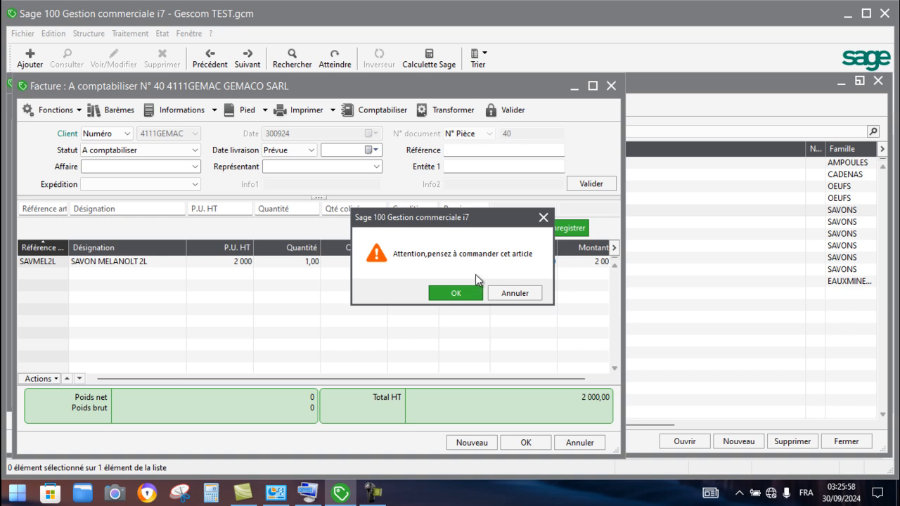
{"action": "left_click", "coordinate": [453, 288]}
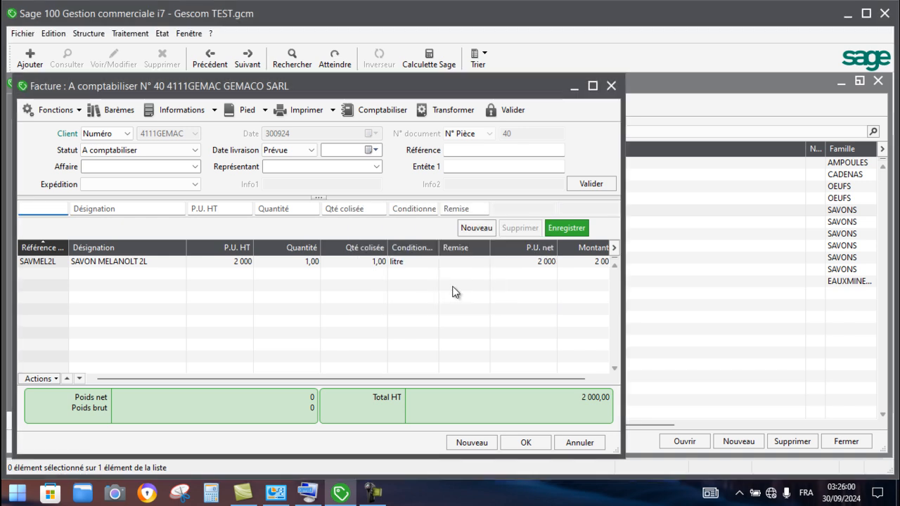
Add a second SAVMEL2L line with quantity 1 to the same invoice and accept the alert again.
{"action": "type", "text": "H"}
{"action": "key", "text": "Tab"}
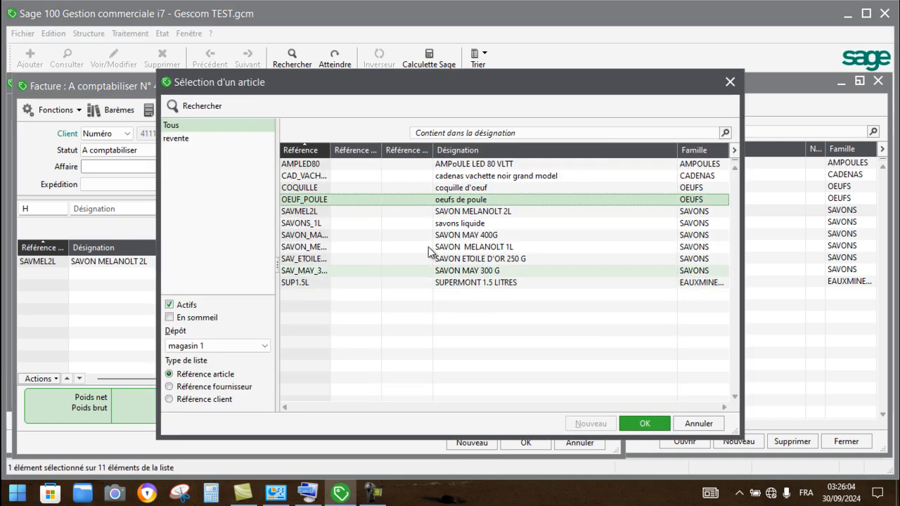
{"action": "double_click", "coordinate": [457, 211]}
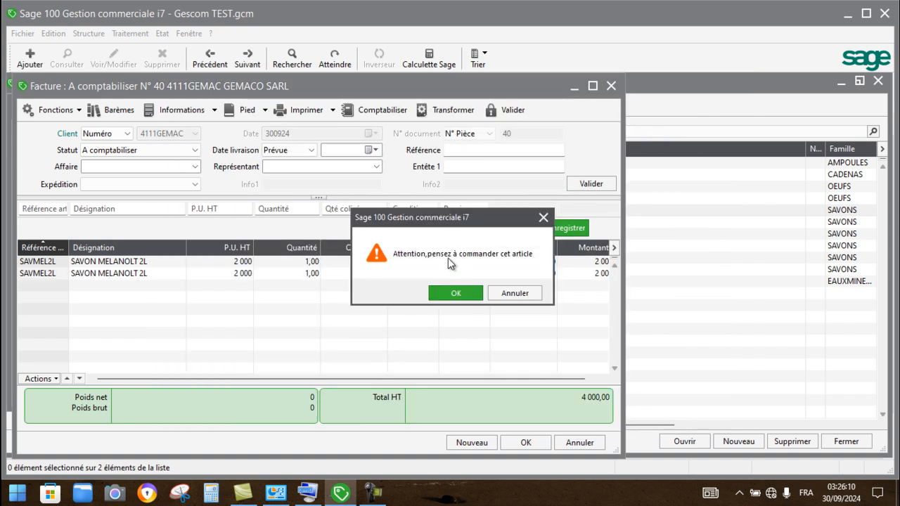
{"action": "left_click", "coordinate": [453, 293]}
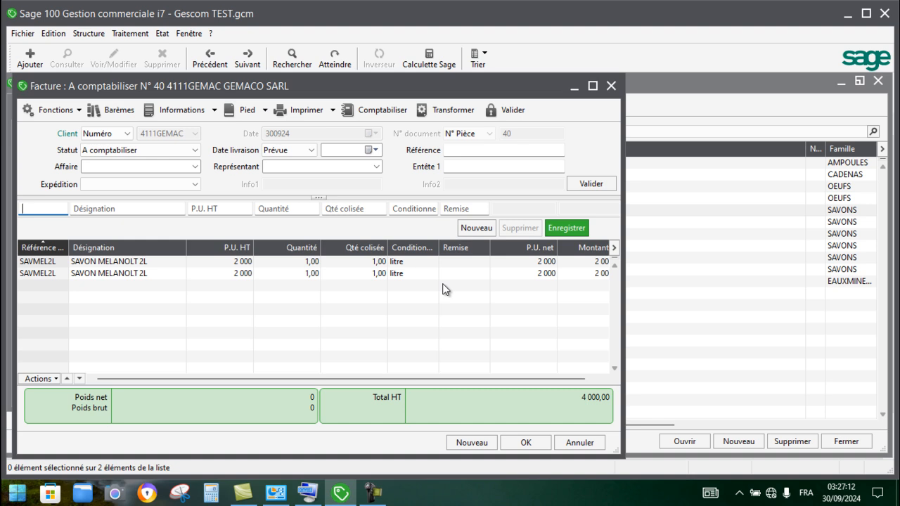
{"action": "left_click", "coordinate": [374, 493]}
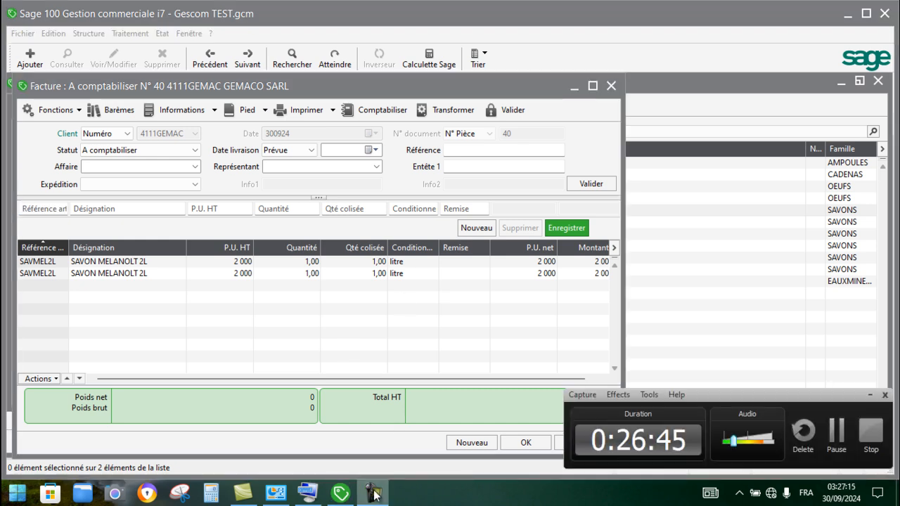
{"action": "left_click", "coordinate": [867, 437]}
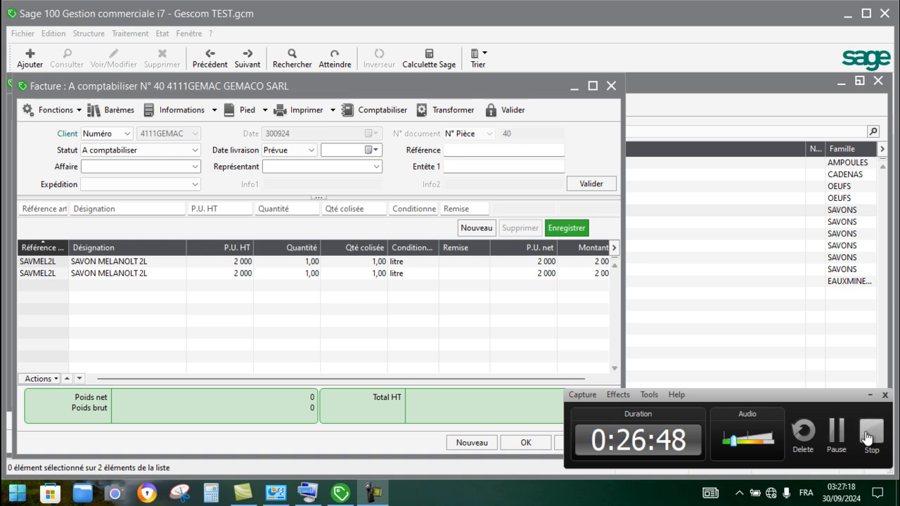